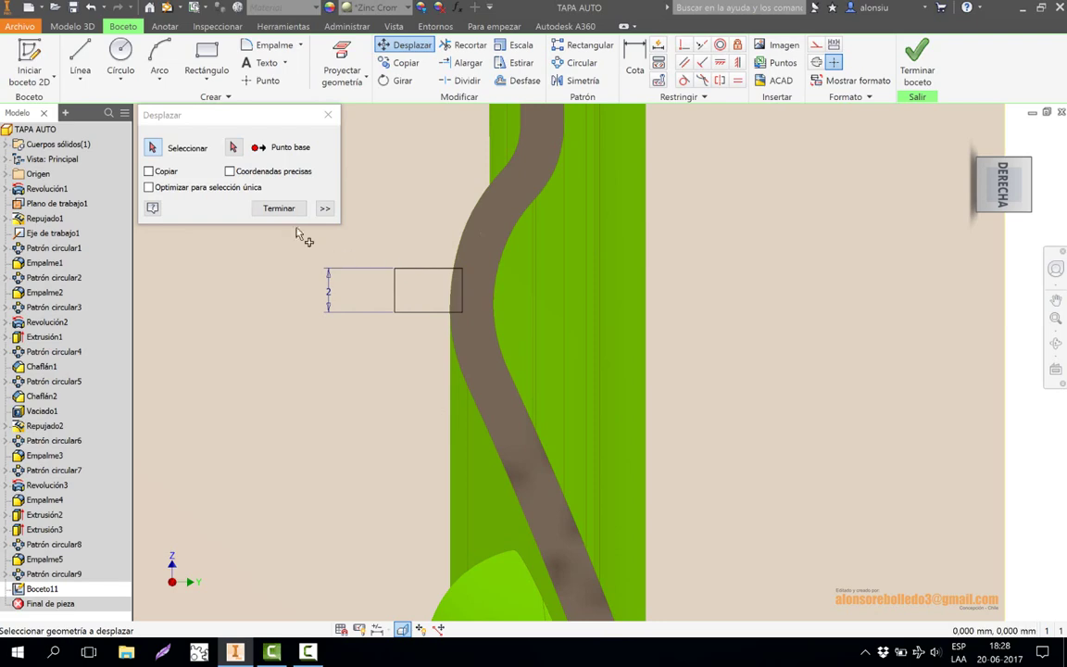
End the Move command and finish the sketch of the small 2 mm high rectangle.
{"action": "left_click", "coordinate": [278, 207]}
{"action": "scroll", "coordinate": [282, 280], "scroll_direction": "down", "scroll_amount": 5}
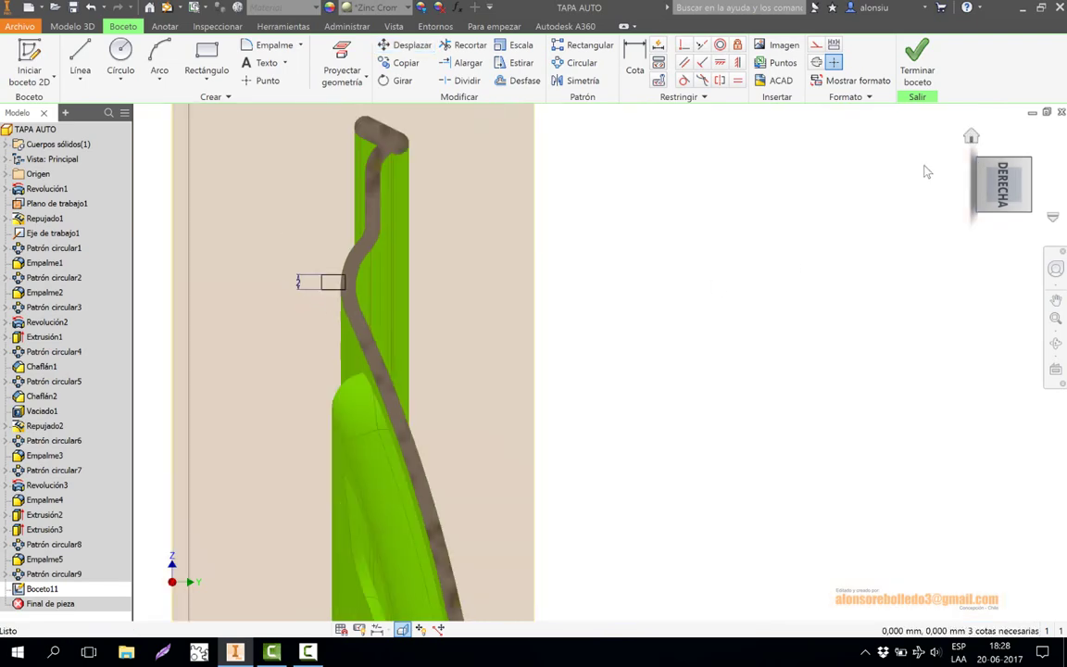
{"action": "left_click", "coordinate": [916, 74]}
{"action": "scroll", "coordinate": [355, 144], "scroll_direction": "up", "scroll_amount": 5}
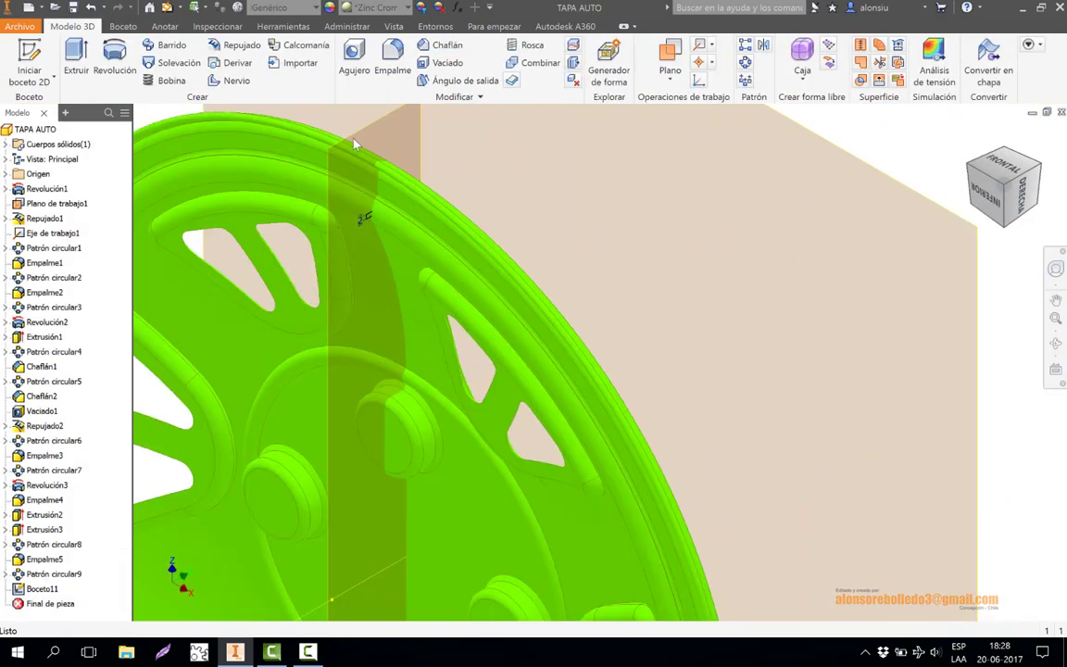
Revolve the small rectangular profile a full turn about the wheel cover's central work axis as a joined solid ring.
{"action": "left_click", "coordinate": [114, 57]}
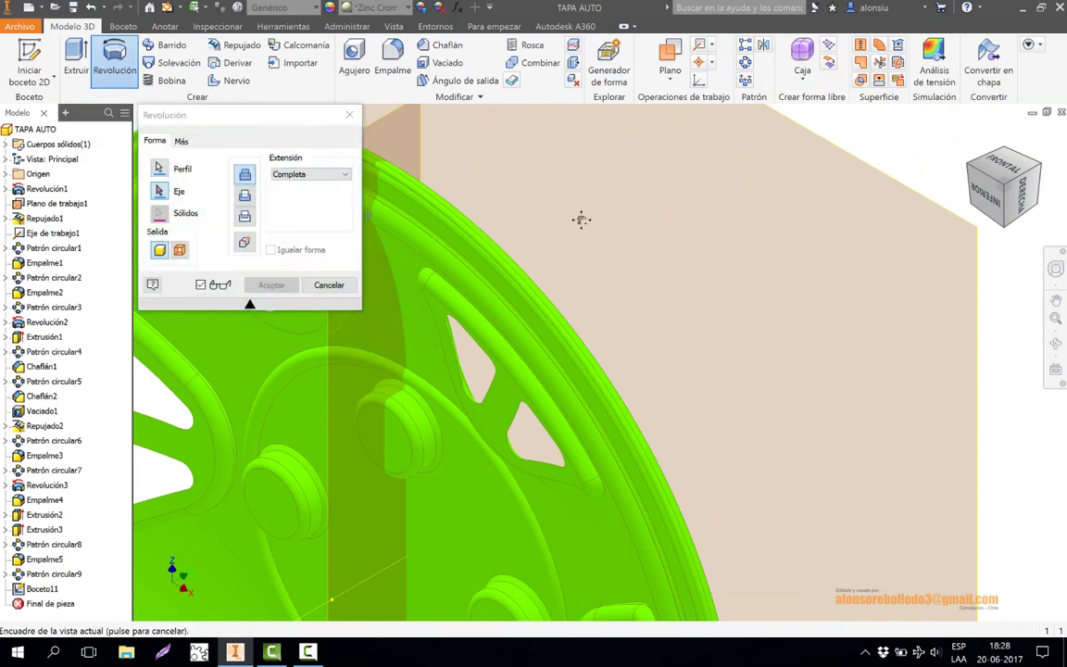
{"action": "scroll", "coordinate": [503, 225], "scroll_direction": "up", "scroll_amount": 2}
{"action": "scroll", "coordinate": [463, 223], "scroll_direction": "up", "scroll_amount": 3}
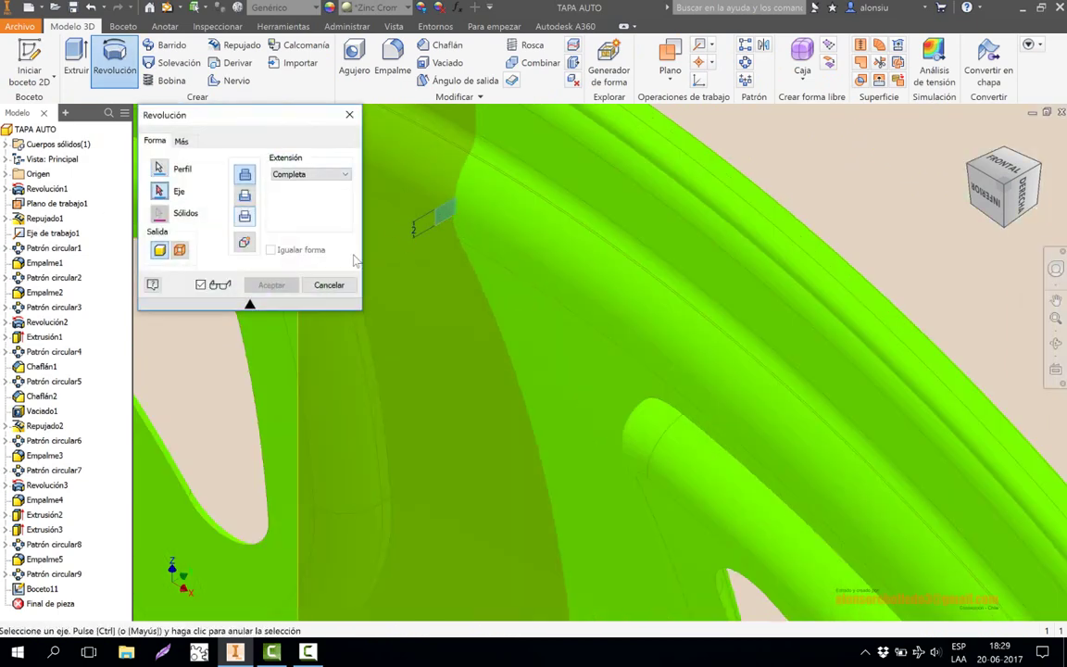
{"action": "scroll", "coordinate": [411, 380], "scroll_direction": "down", "scroll_amount": 5}
{"action": "scroll", "coordinate": [519, 464], "scroll_direction": "up", "scroll_amount": 2}
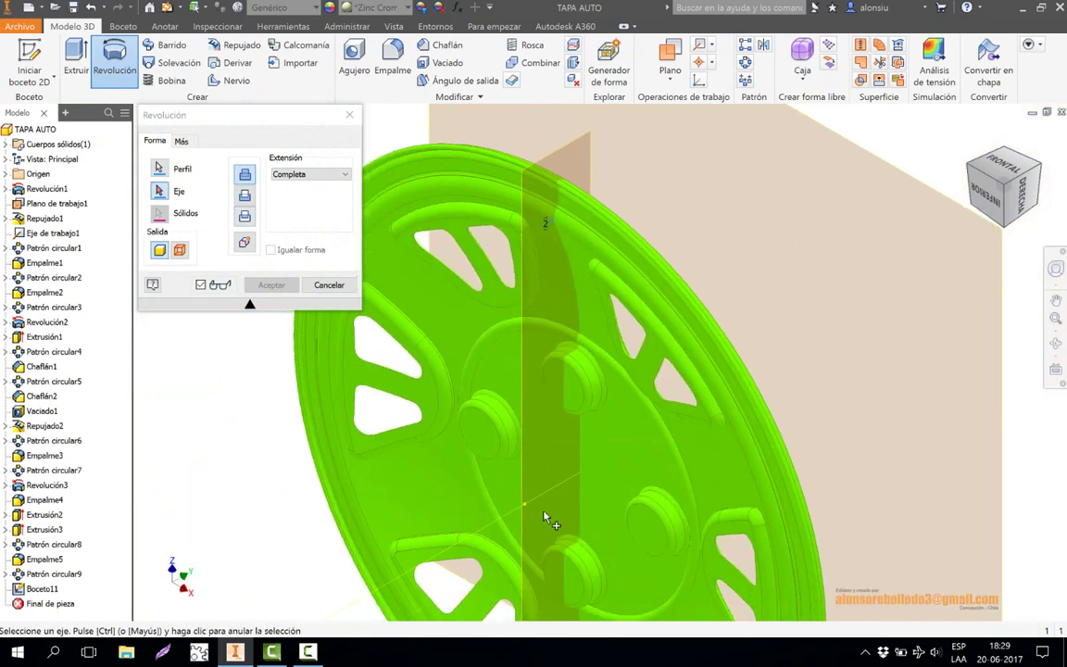
{"action": "left_click", "coordinate": [515, 521]}
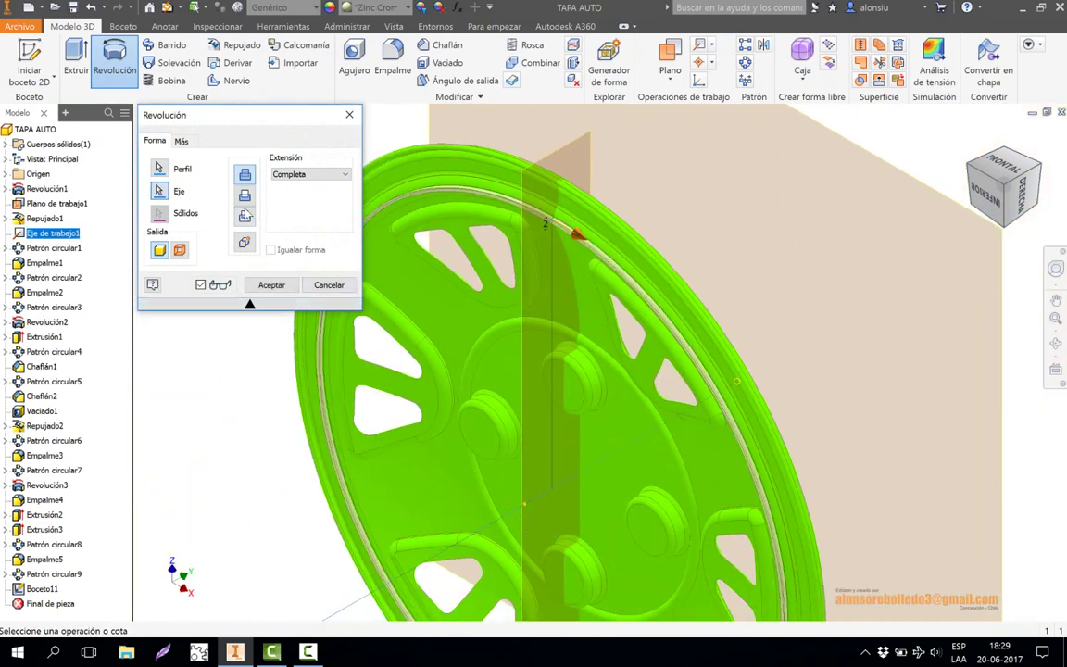
{"action": "left_click", "coordinate": [278, 286]}
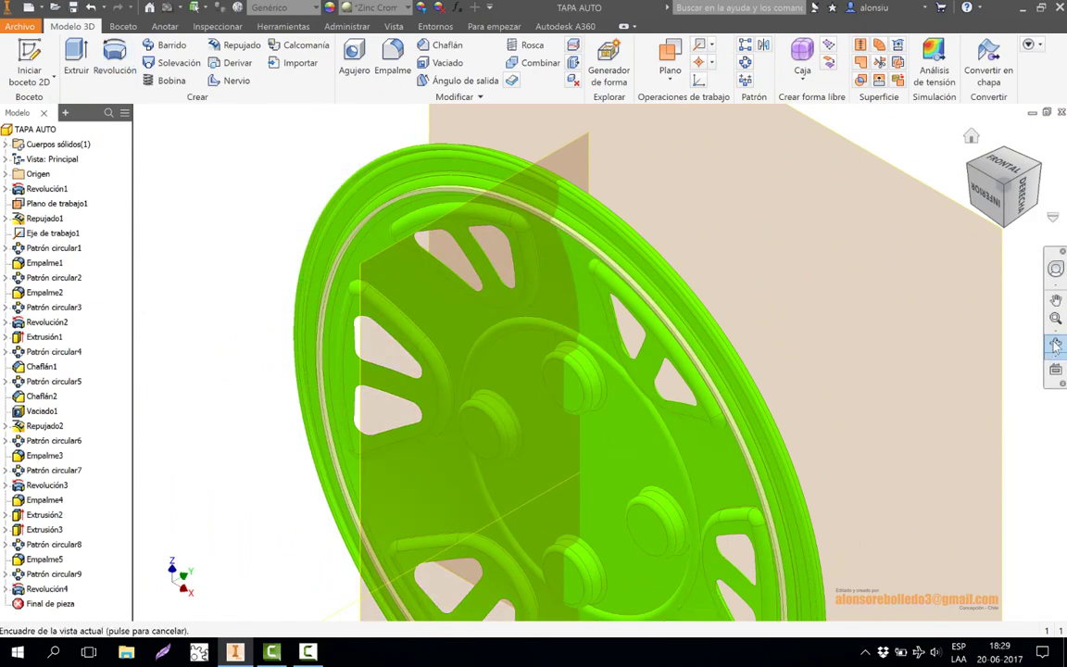
Start a new 2D sketch on the flat face of the thin revolved ring at the back of the cover.
{"action": "left_click", "coordinate": [1055, 344]}
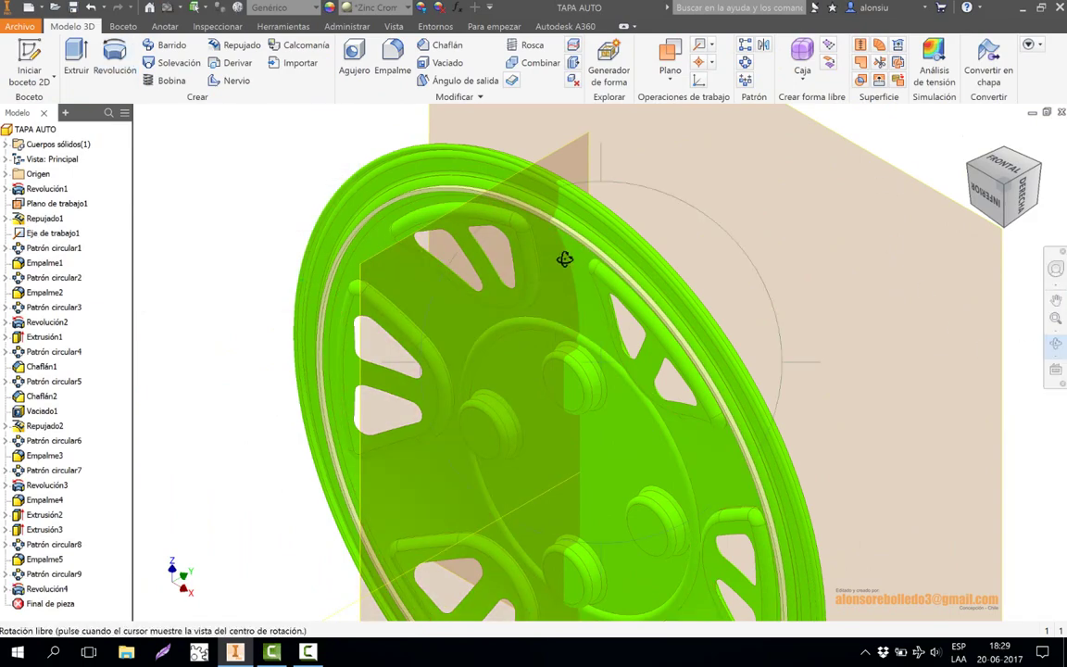
{"action": "left_click_drag", "start_coordinate": [564, 258], "coordinate": [671, 221]}
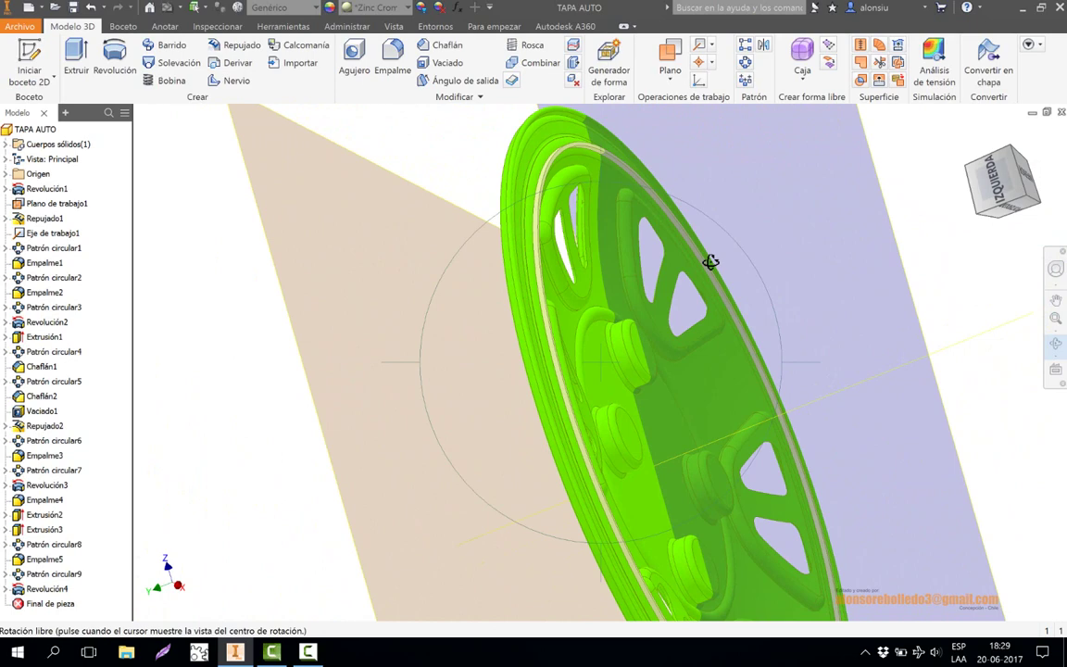
{"action": "left_click", "coordinate": [28, 61]}
{"action": "scroll", "coordinate": [573, 136], "scroll_direction": "up", "scroll_amount": 5}
{"action": "scroll", "coordinate": [567, 178], "scroll_direction": "up", "scroll_amount": 2}
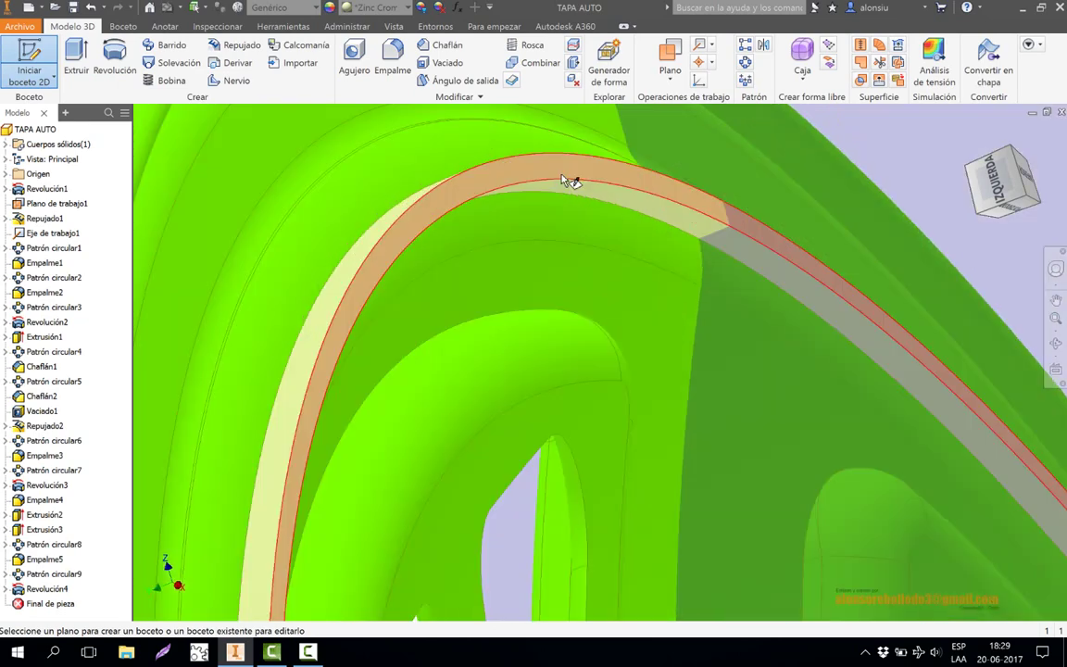
{"action": "left_click", "coordinate": [555, 175]}
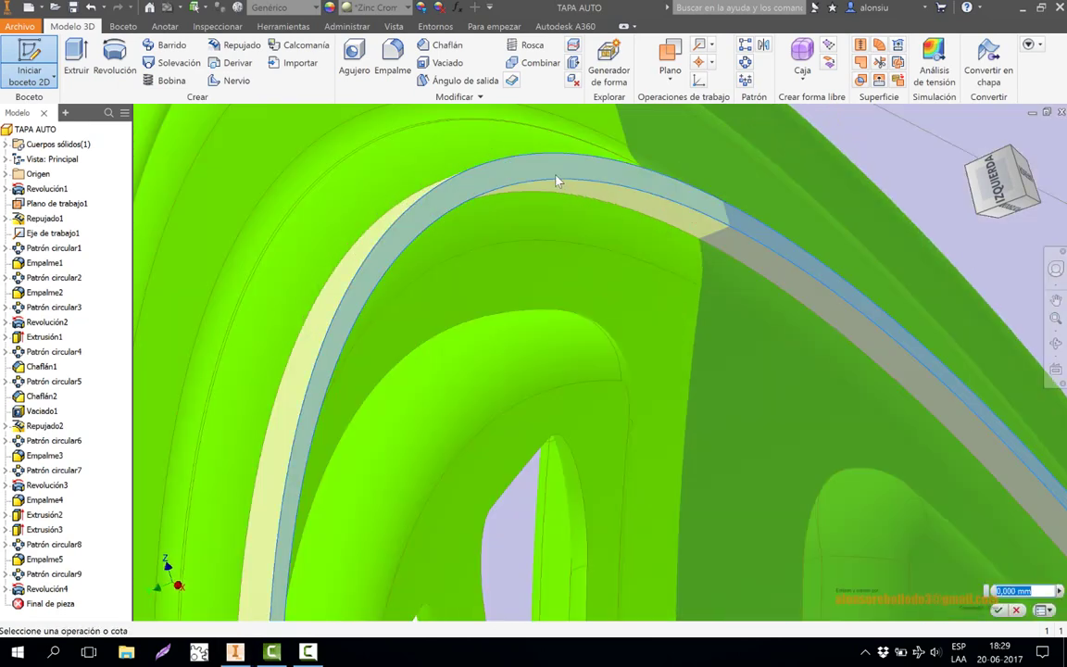
{"action": "left_click", "coordinate": [1016, 609]}
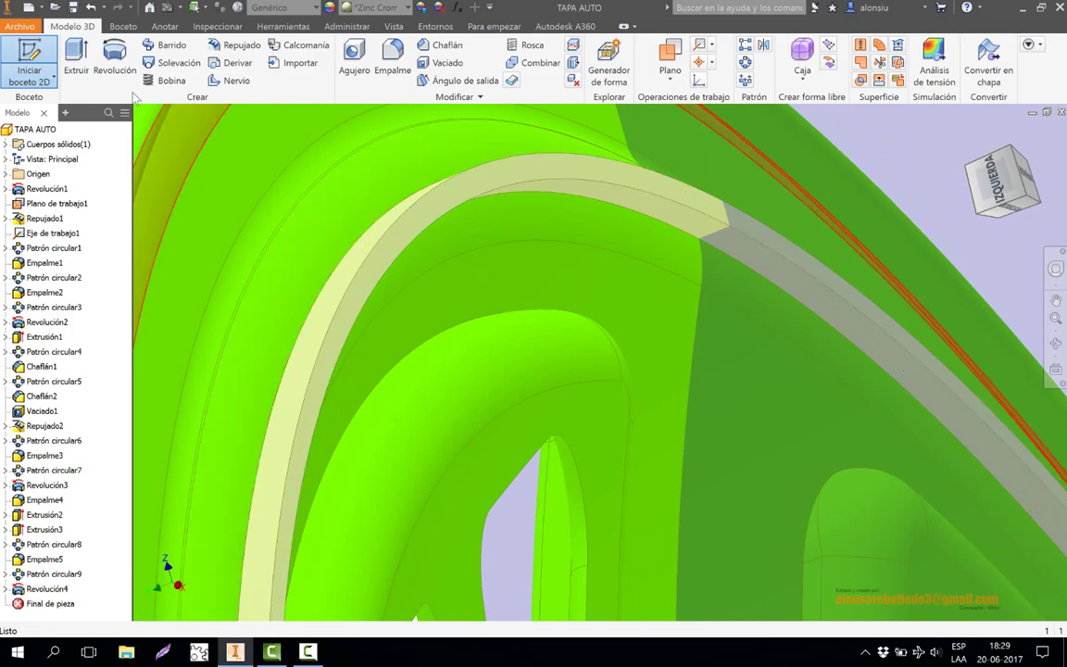
{"action": "left_click", "coordinate": [29, 61]}
{"action": "left_click", "coordinate": [469, 186]}
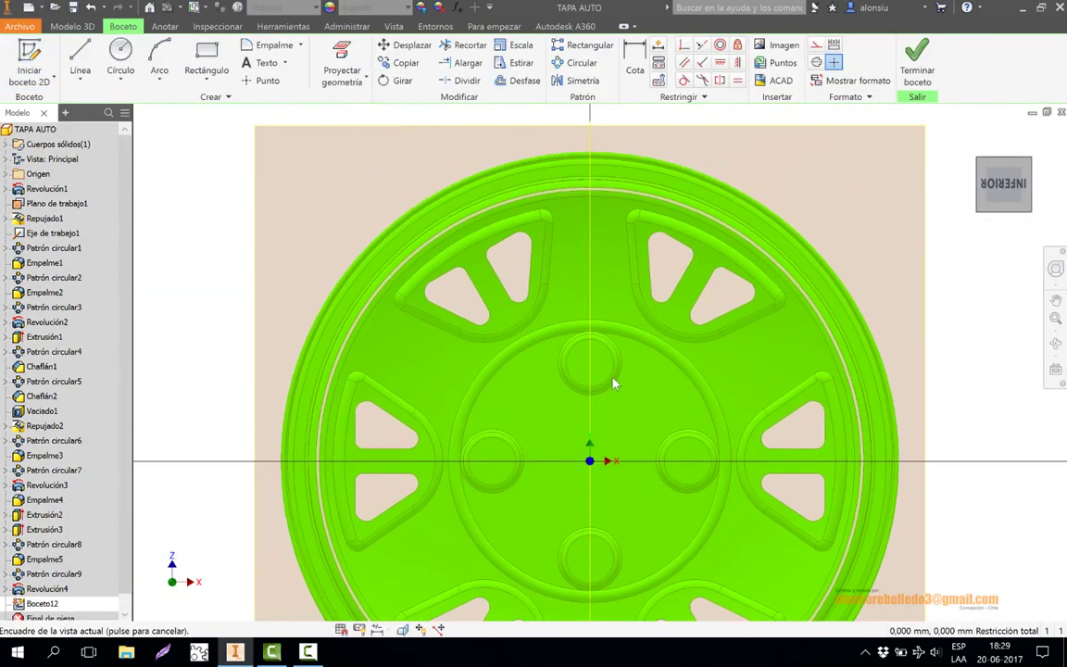
Draw a vertical line about 10.5 mm long across the ring on the cover's vertical axis and make it a centerline.
{"action": "scroll", "coordinate": [588, 165], "scroll_direction": "up", "scroll_amount": 5}
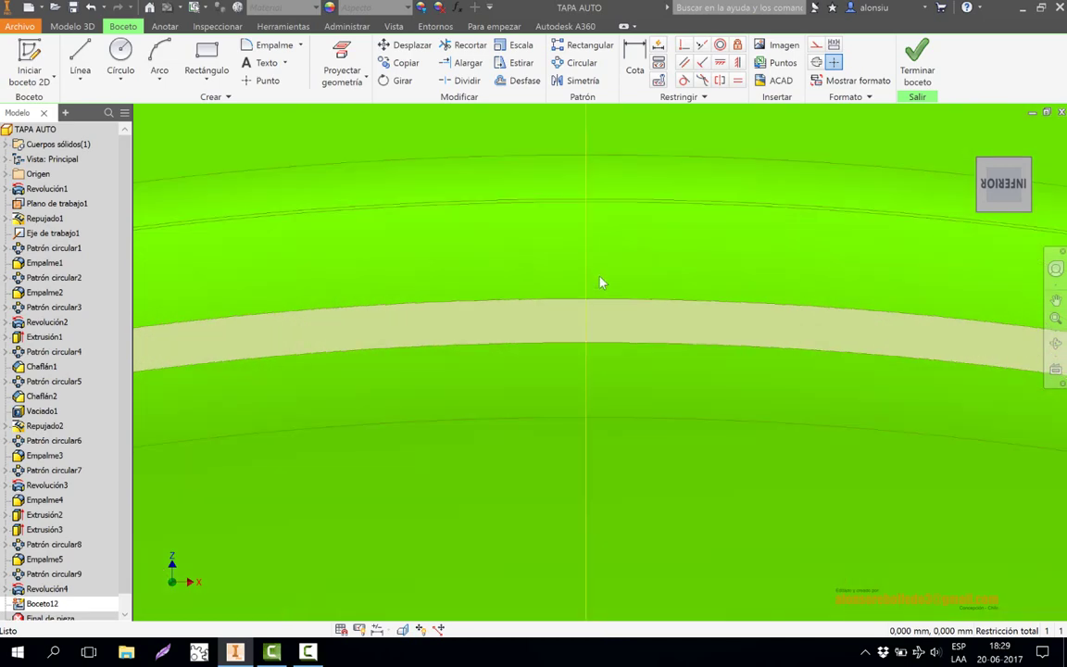
{"action": "left_click", "coordinate": [80, 60]}
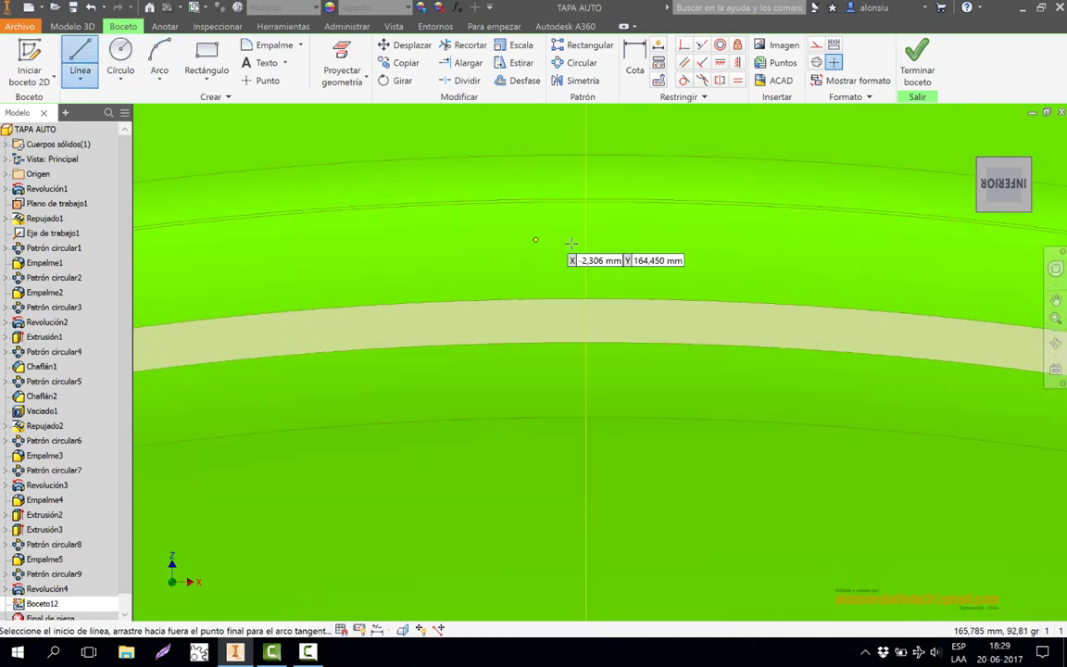
{"action": "left_click", "coordinate": [586, 247]}
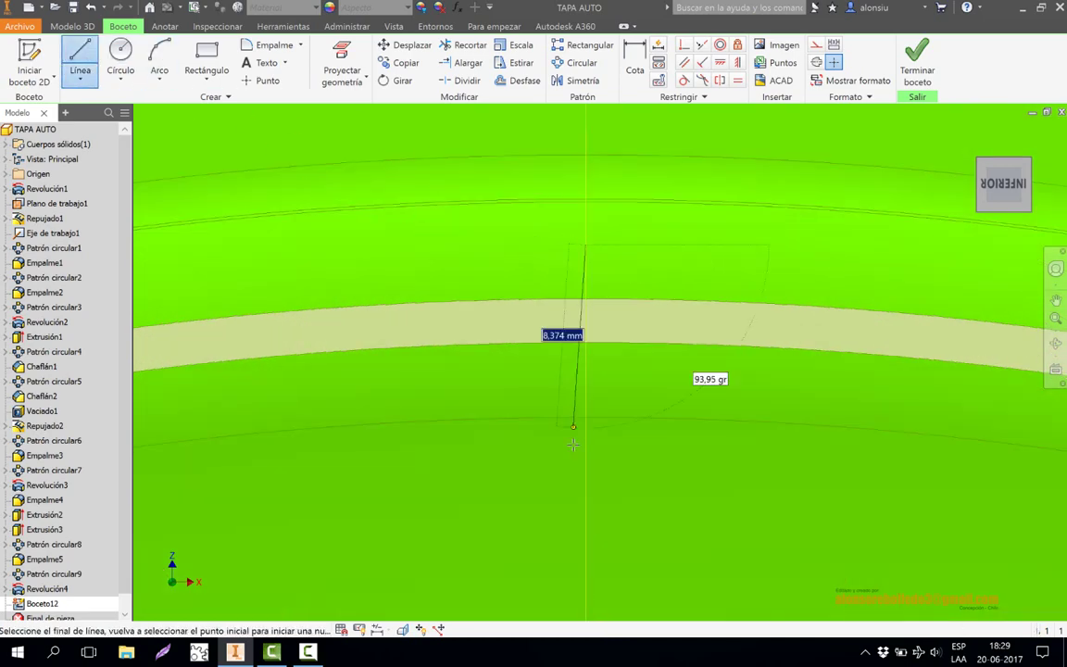
{"action": "left_click", "coordinate": [586, 474]}
{"action": "right_click", "coordinate": [591, 476]}
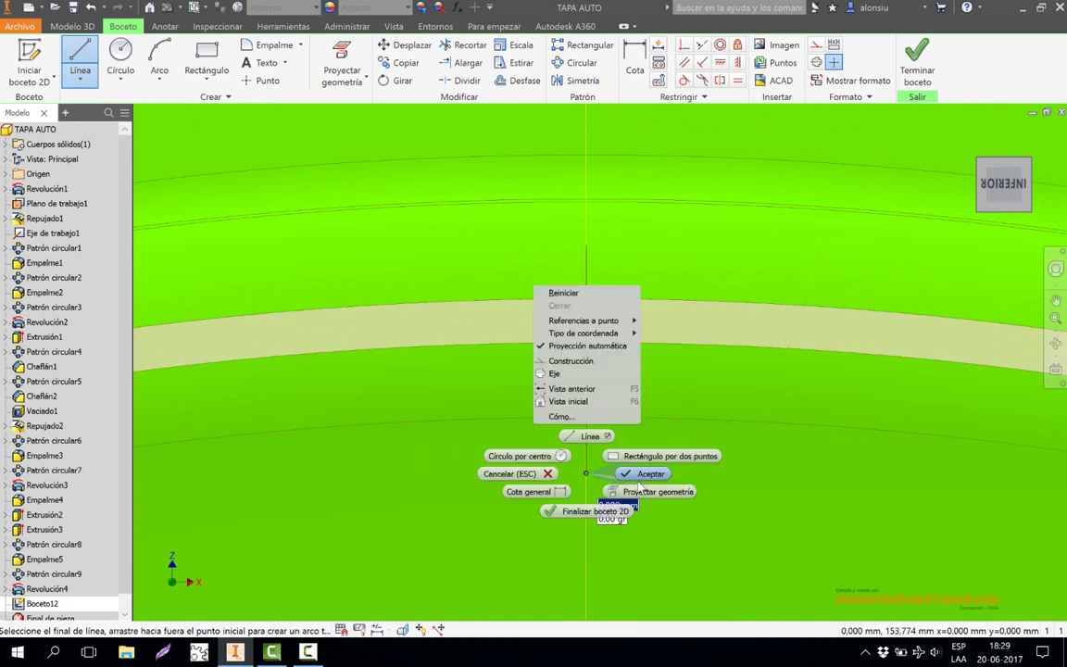
{"action": "left_click", "coordinate": [594, 453]}
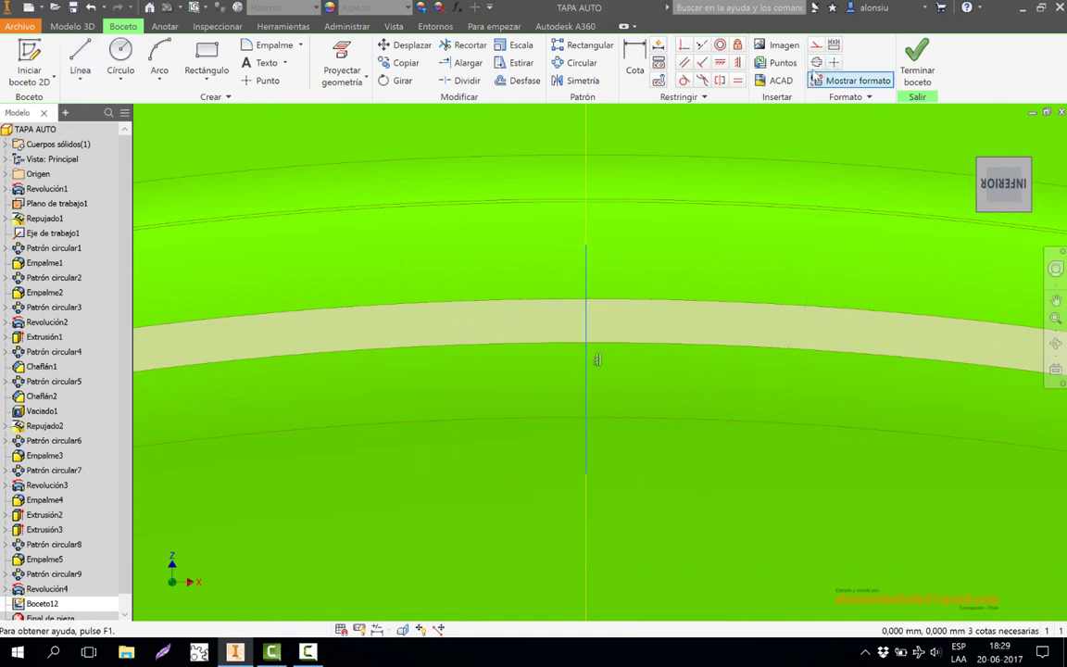
Draw a vertical line about 15.6 mm long across the ring, about 11.6 mm to the left of the centerline.
{"action": "left_click", "coordinate": [81, 60]}
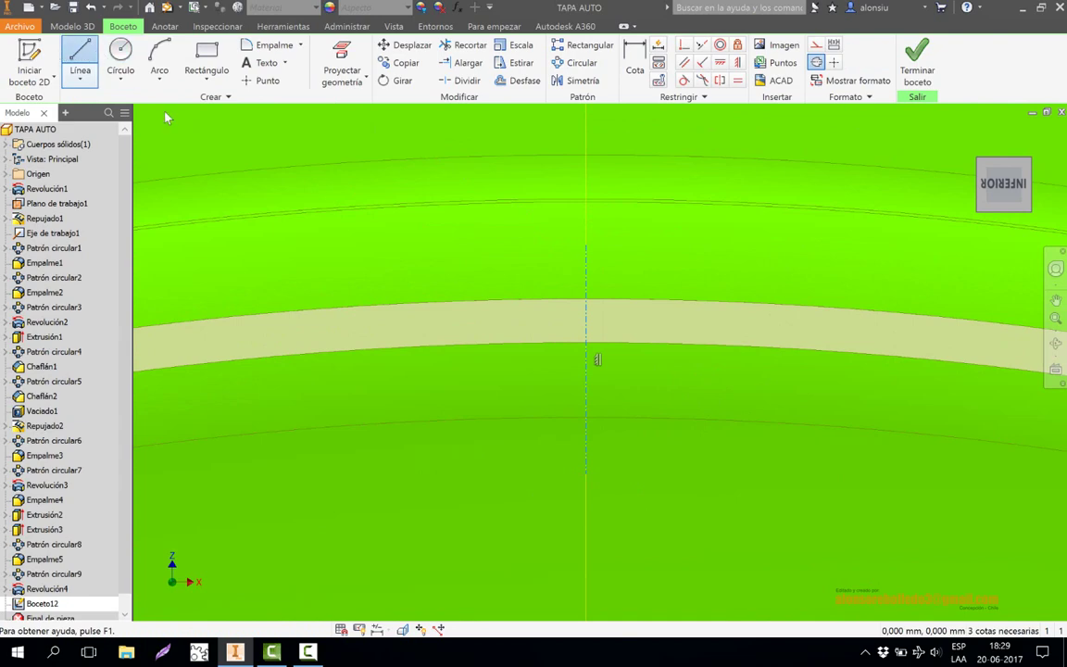
{"action": "scroll", "coordinate": [549, 321], "scroll_direction": "down", "scroll_amount": 3}
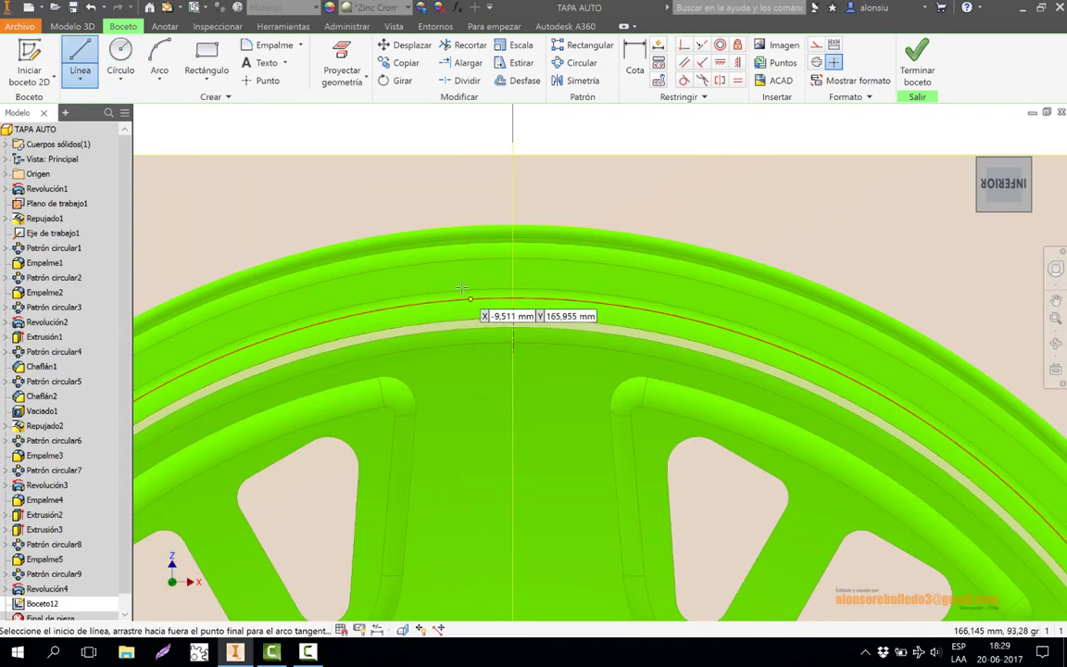
{"action": "scroll", "coordinate": [463, 282], "scroll_direction": "up", "scroll_amount": 1}
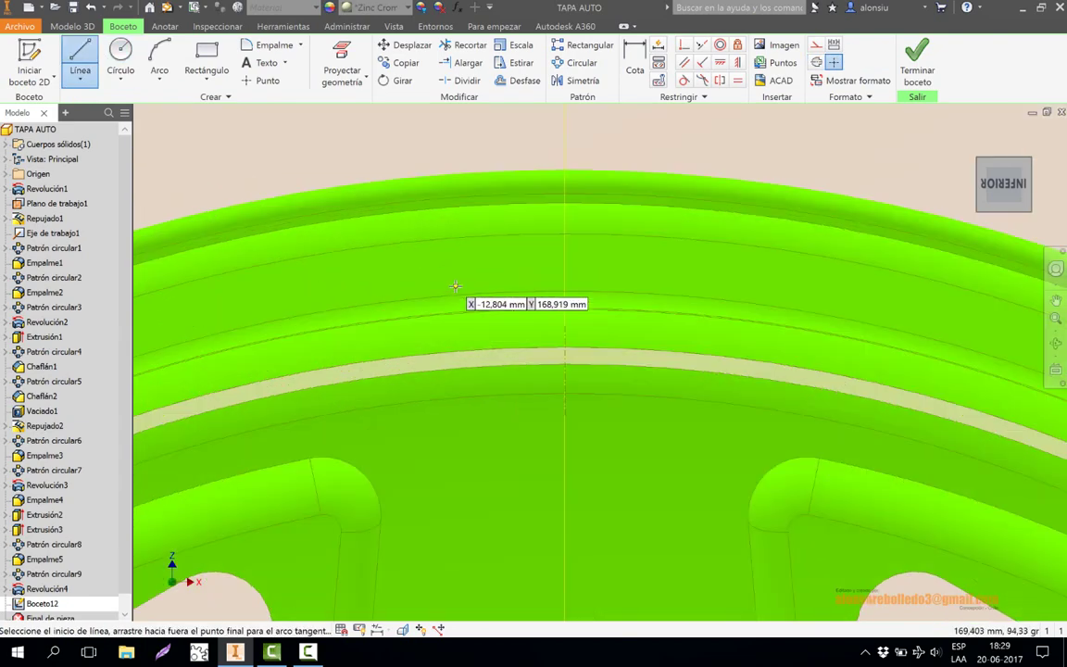
{"action": "left_click", "coordinate": [465, 335]}
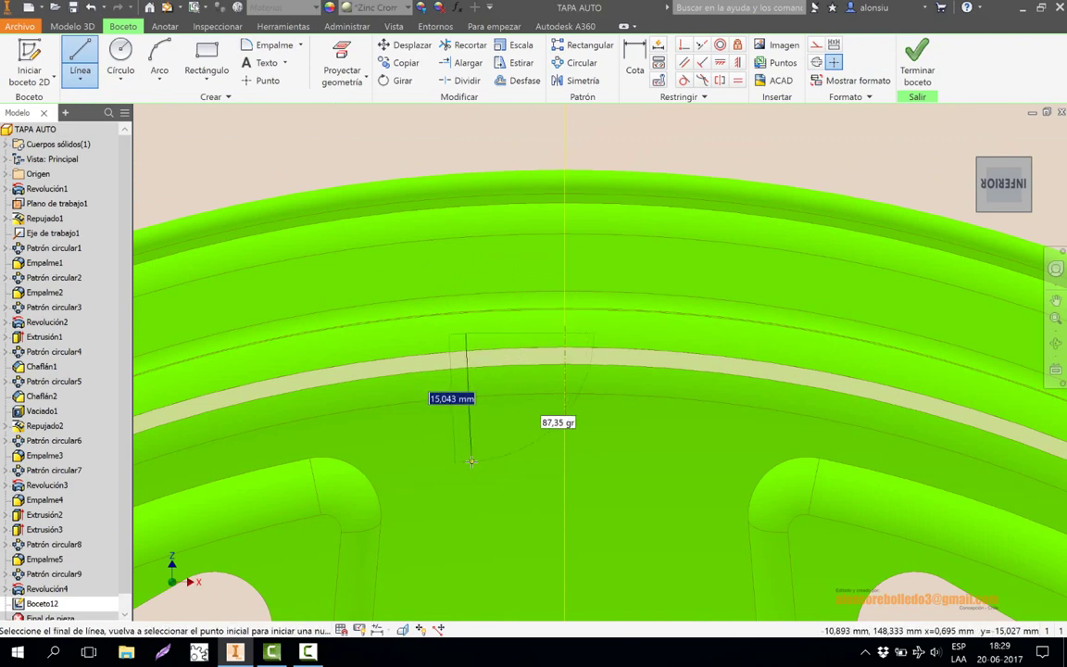
{"action": "left_click", "coordinate": [466, 466]}
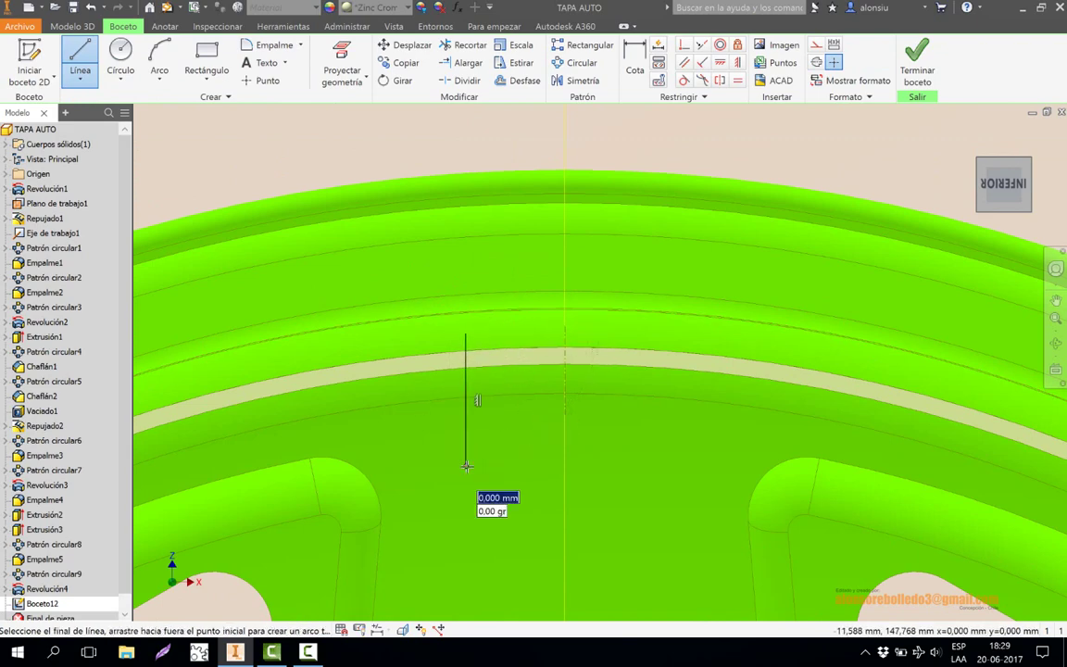
{"action": "right_click", "coordinate": [488, 405]}
{"action": "left_click", "coordinate": [552, 391]}
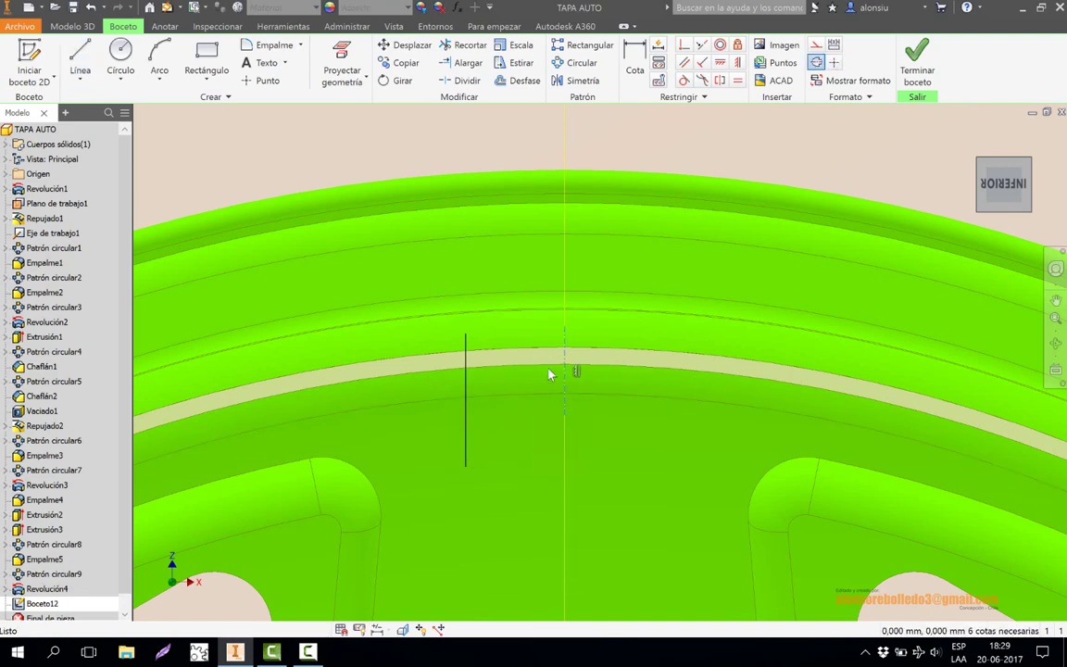
Mirror the vertical line to the other side of the centerline.
{"action": "scroll", "coordinate": [518, 362], "scroll_direction": "down", "scroll_amount": 3}
{"action": "scroll", "coordinate": [518, 362], "scroll_direction": "up", "scroll_amount": 2}
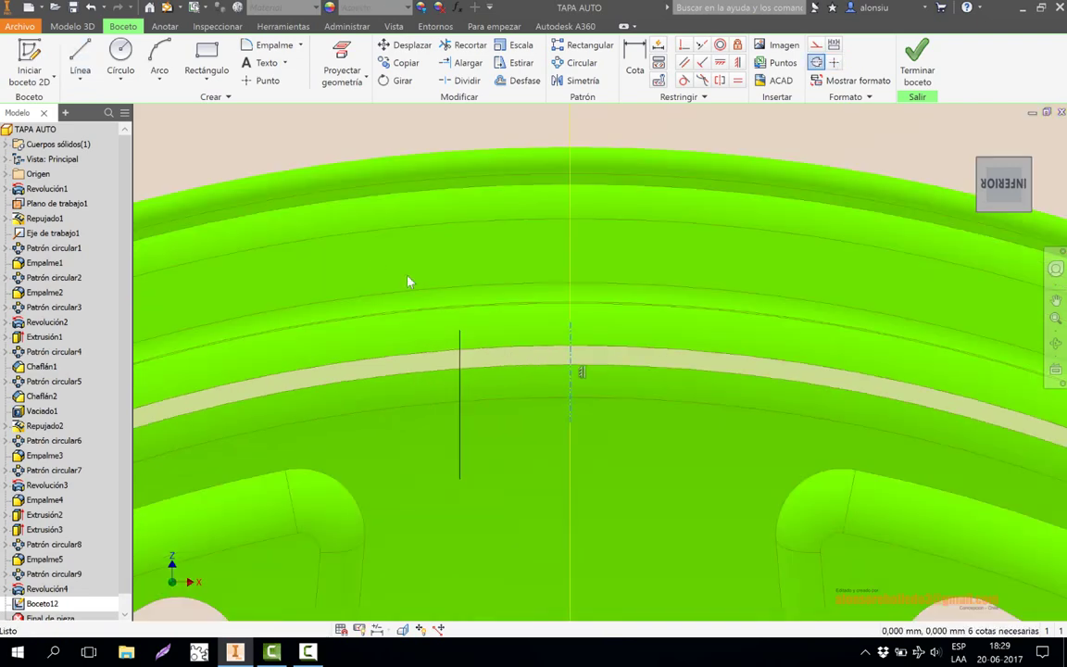
{"action": "left_click", "coordinate": [567, 82]}
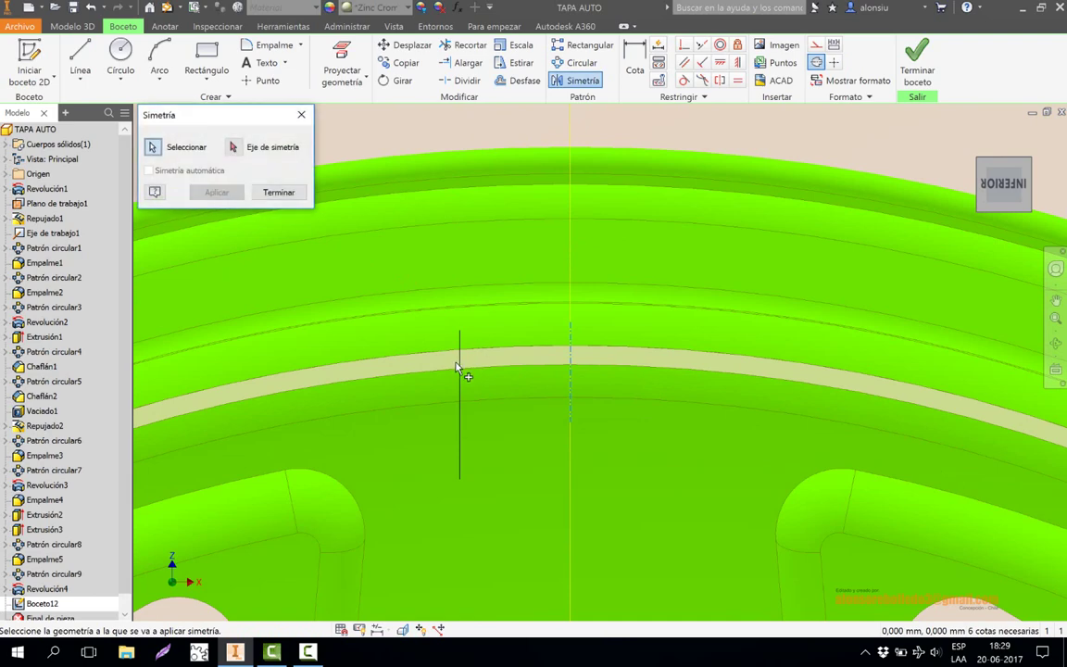
{"action": "left_click", "coordinate": [248, 151]}
{"action": "left_click", "coordinate": [571, 374]}
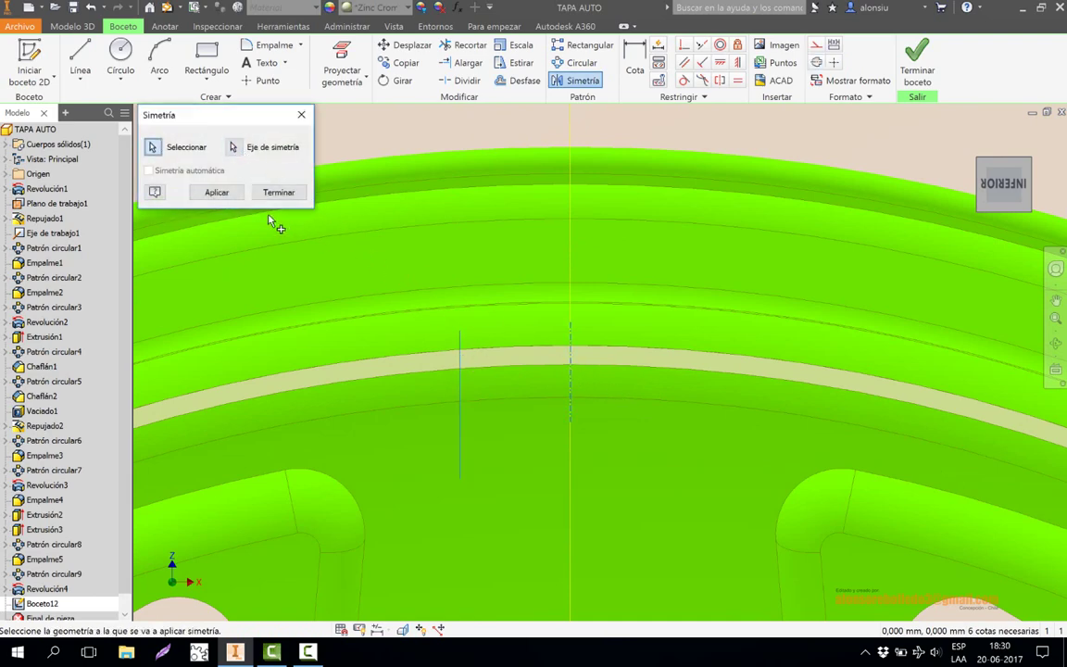
{"action": "left_click", "coordinate": [217, 192]}
{"action": "left_click", "coordinate": [278, 192]}
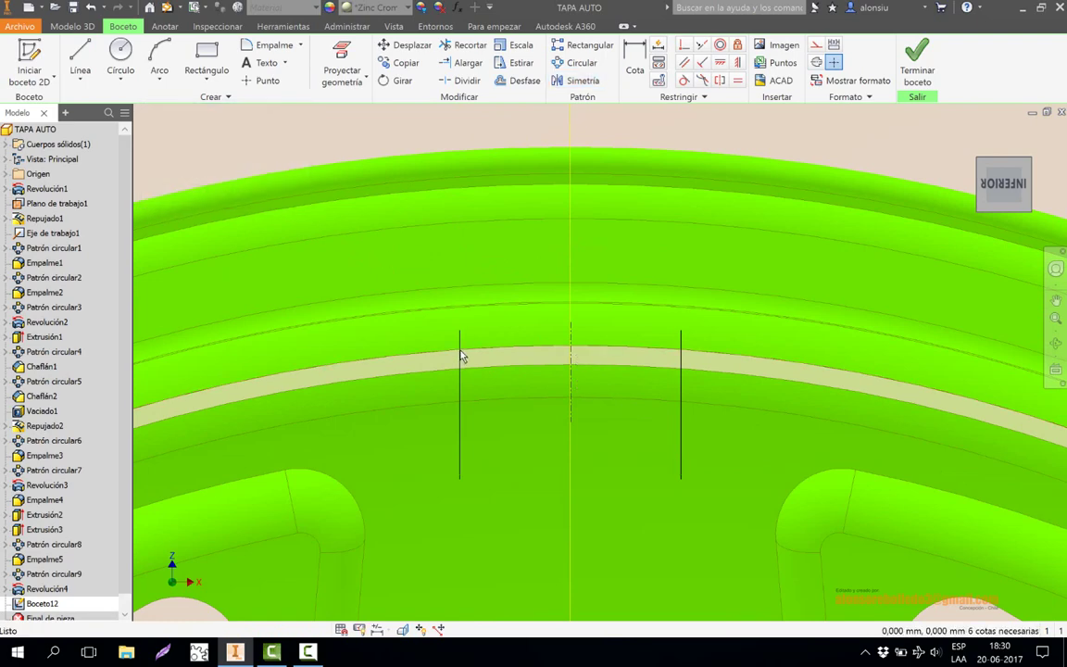
{"action": "scroll", "coordinate": [574, 361], "scroll_direction": "down", "scroll_amount": 3}
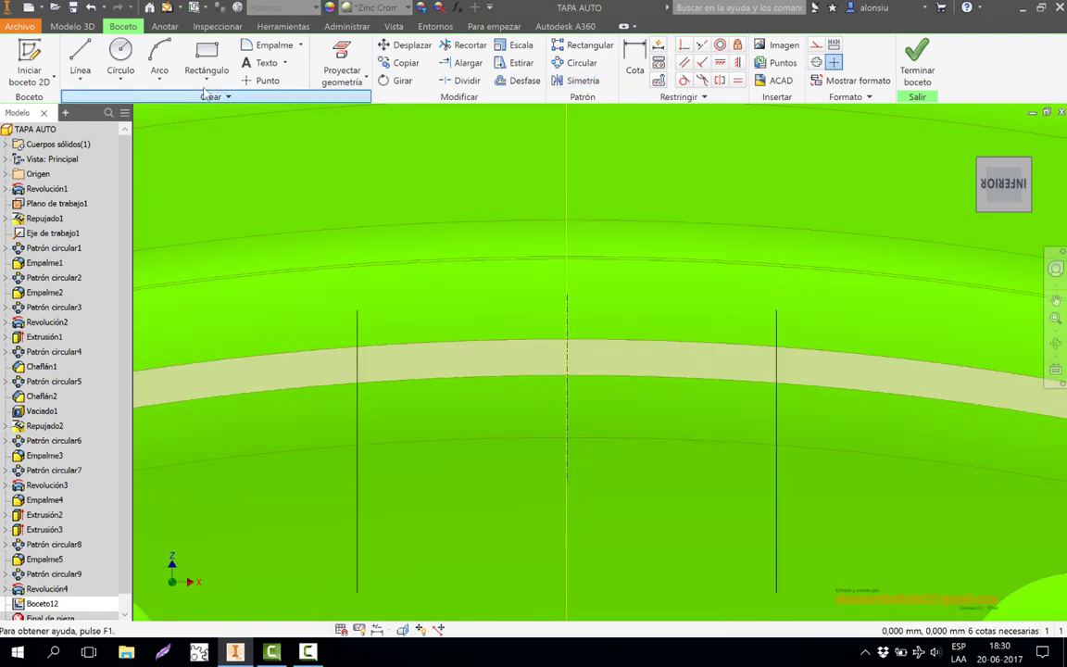
{"action": "left_click", "coordinate": [159, 58]}
{"action": "scroll", "coordinate": [339, 339], "scroll_direction": "down", "scroll_amount": 3}
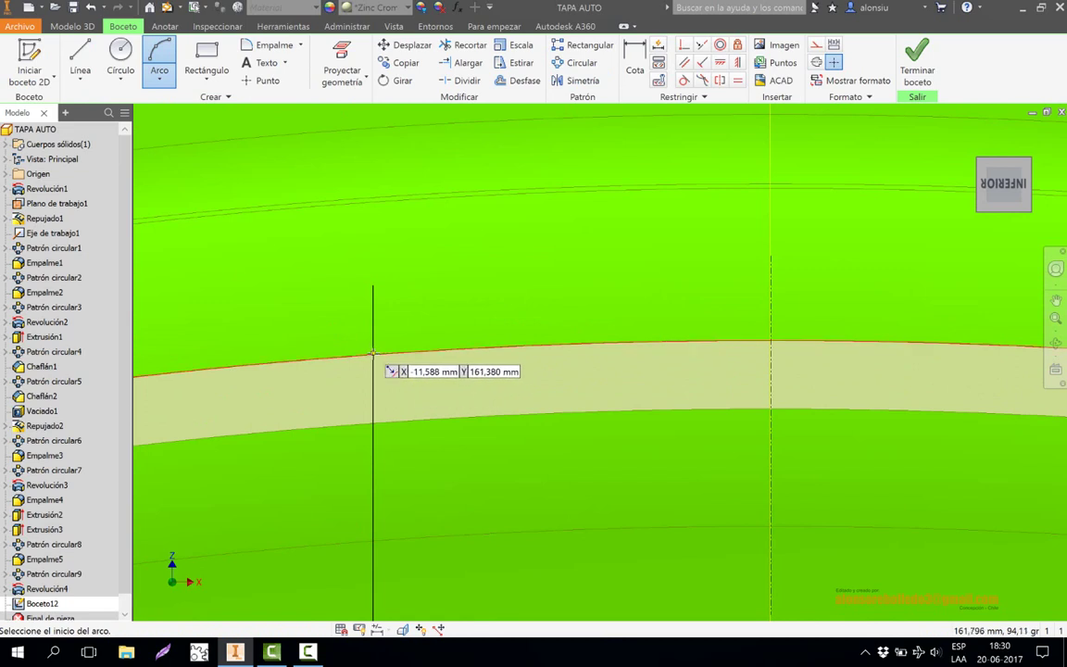
{"action": "left_click", "coordinate": [373, 352]}
{"action": "scroll", "coordinate": [401, 312], "scroll_direction": "down", "scroll_amount": 3}
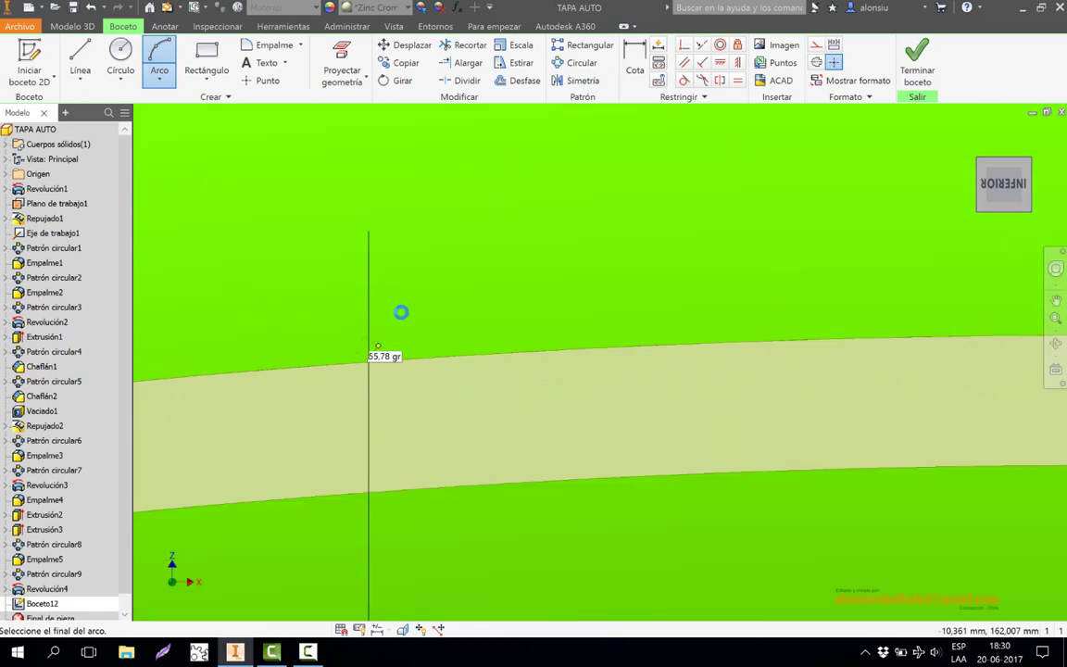
{"action": "scroll", "coordinate": [353, 344], "scroll_direction": "down", "scroll_amount": 3}
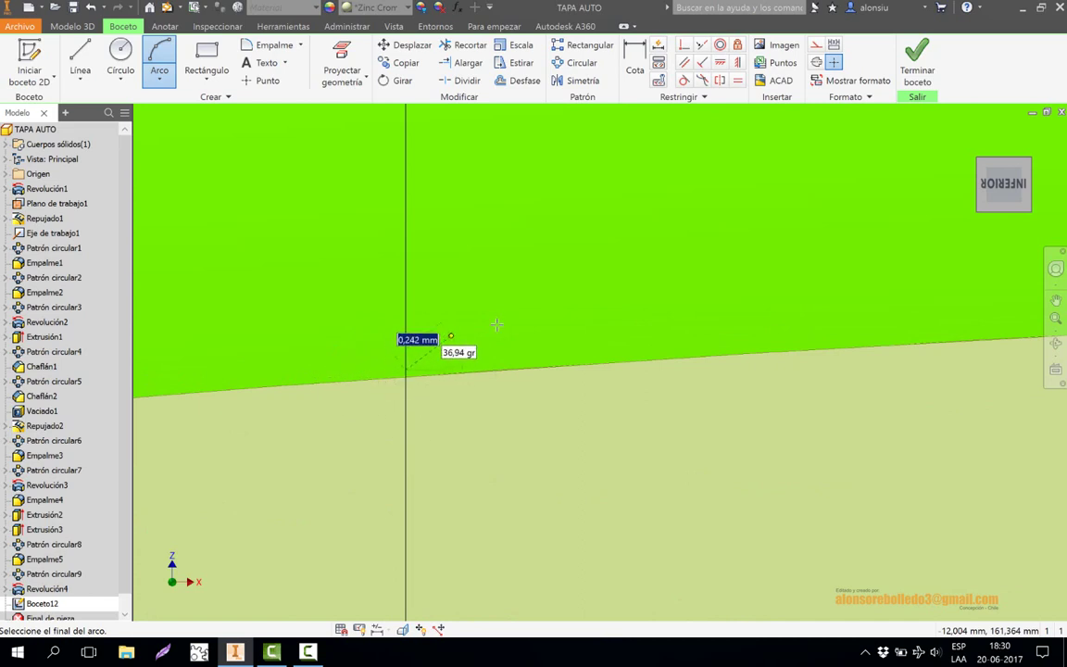
{"action": "key", "text": "Escape"}
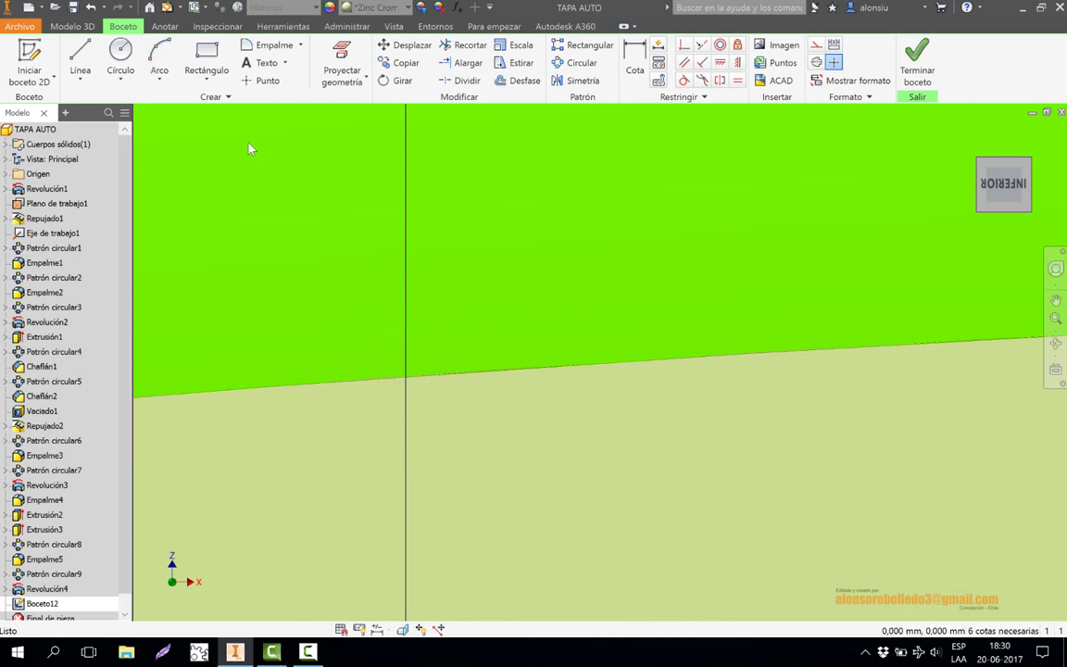
Draw a three-point arc of about 162 mm radius along the ring's outer edge, joining the two vertical lines through the centerline.
{"action": "left_click", "coordinate": [160, 65]}
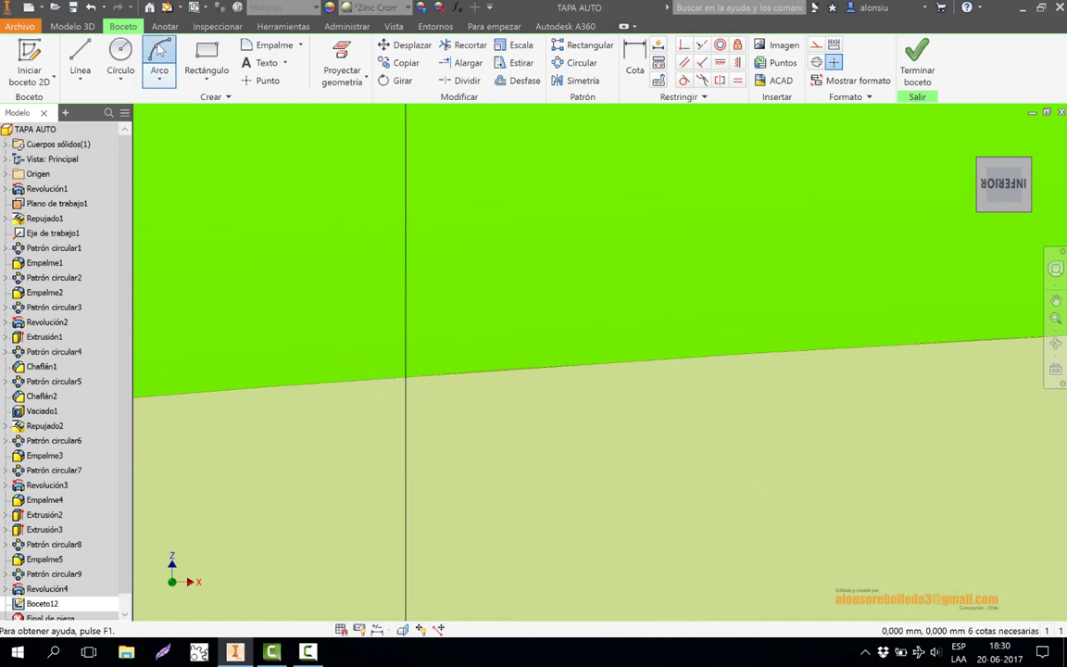
{"action": "left_click", "coordinate": [405, 377]}
{"action": "scroll", "coordinate": [474, 308], "scroll_direction": "up", "scroll_amount": 4}
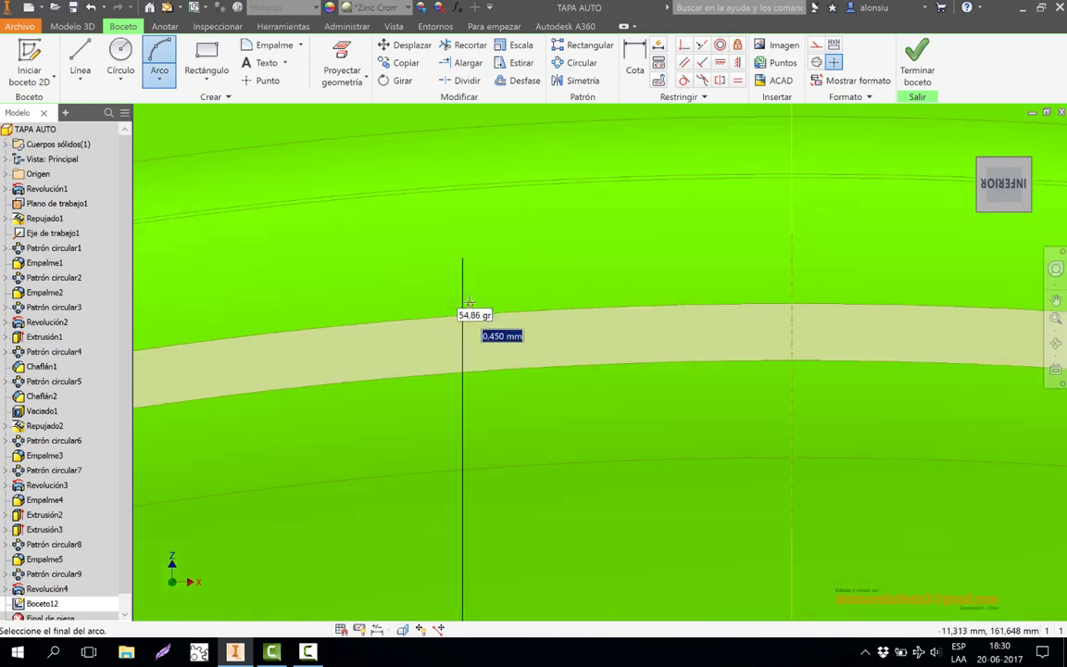
{"action": "scroll", "coordinate": [681, 312], "scroll_direction": "down", "scroll_amount": 4}
{"action": "scroll", "coordinate": [681, 312], "scroll_direction": "down", "scroll_amount": 4}
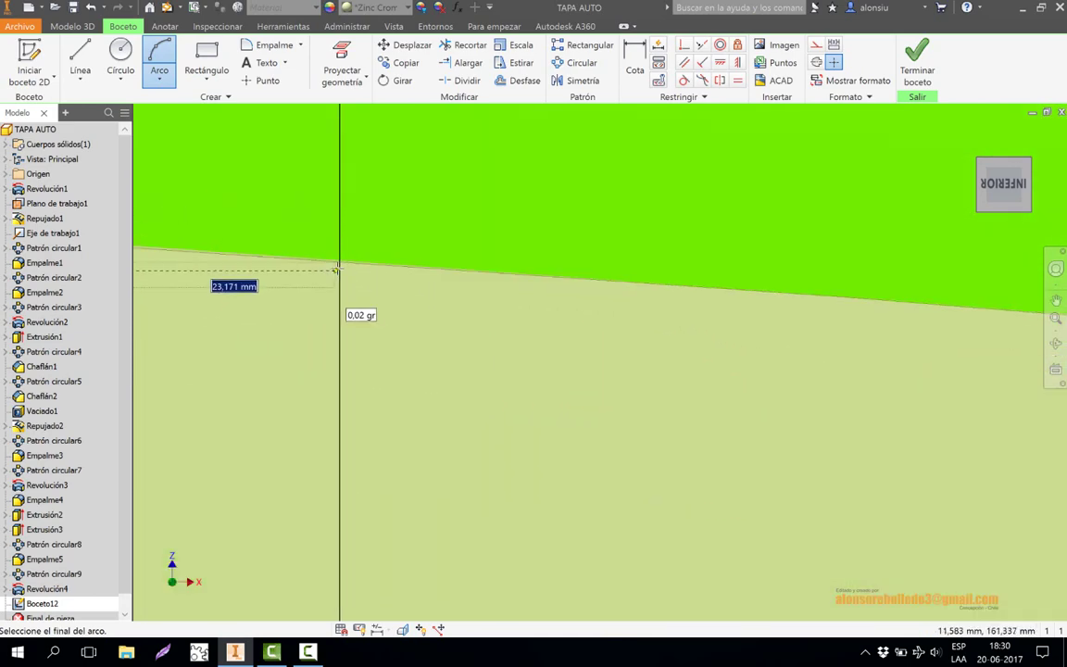
{"action": "left_click", "coordinate": [339, 262]}
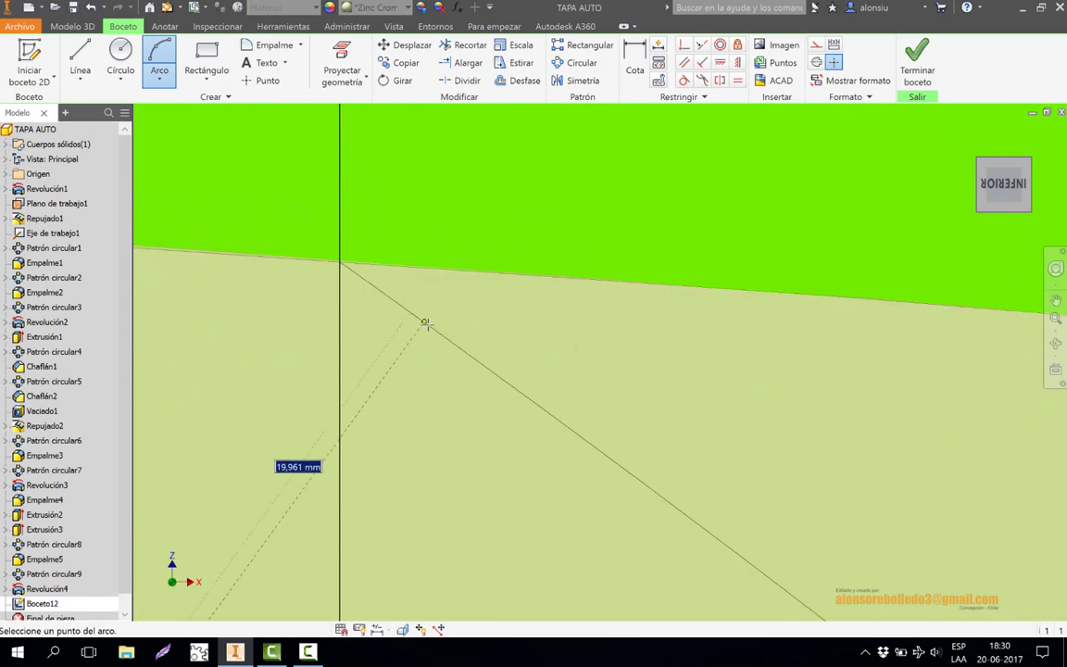
{"action": "scroll", "coordinate": [356, 366], "scroll_direction": "up", "scroll_amount": 5}
{"action": "scroll", "coordinate": [356, 366], "scroll_direction": "down", "scroll_amount": 6}
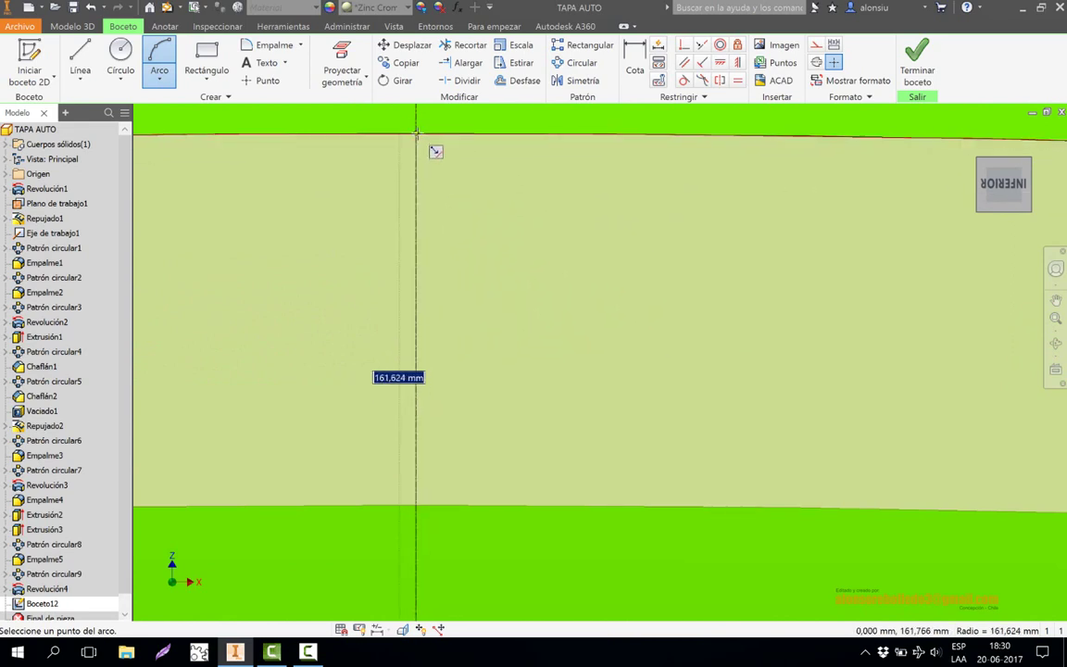
{"action": "left_click", "coordinate": [416, 132]}
Draw a second three-point arc of about 159.8 mm radius along the ring's inner edge, joining the two vertical lines through the centerline.
{"action": "scroll", "coordinate": [565, 283], "scroll_direction": "up", "scroll_amount": 3}
{"action": "scroll", "coordinate": [252, 289], "scroll_direction": "down", "scroll_amount": 3}
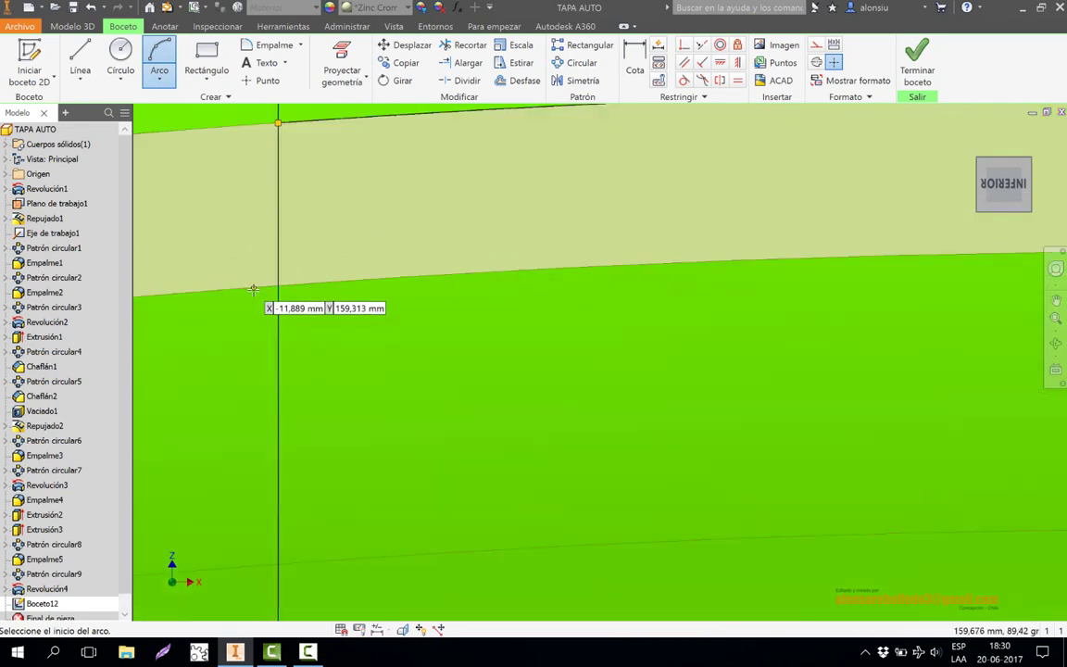
{"action": "scroll", "coordinate": [253, 289], "scroll_direction": "down", "scroll_amount": 2}
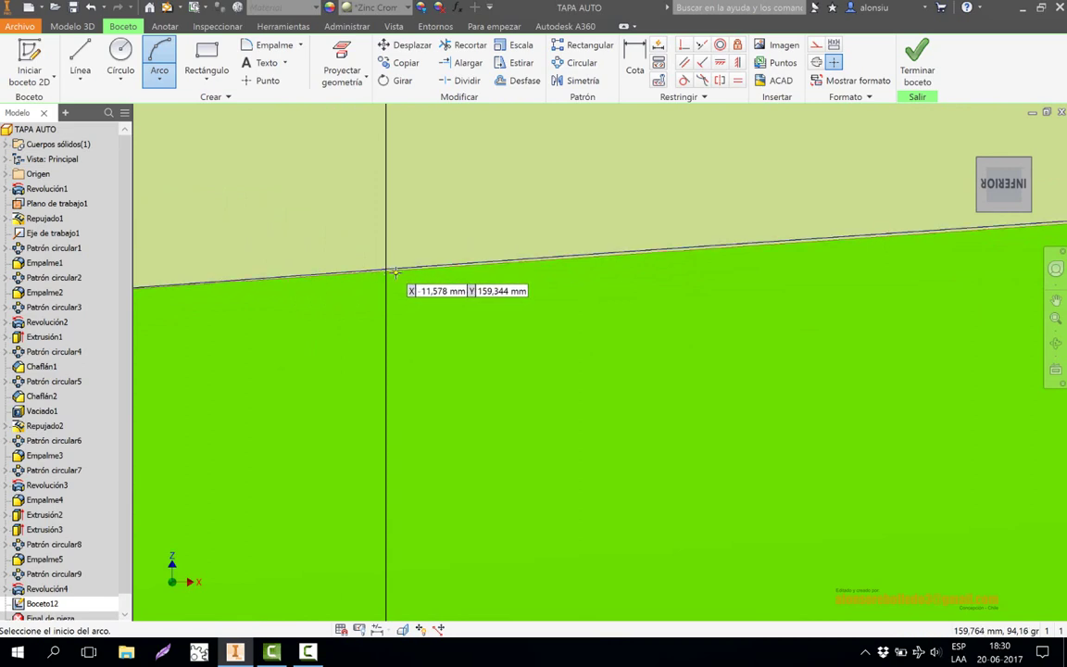
{"action": "scroll", "coordinate": [395, 272], "scroll_direction": "down", "scroll_amount": 1}
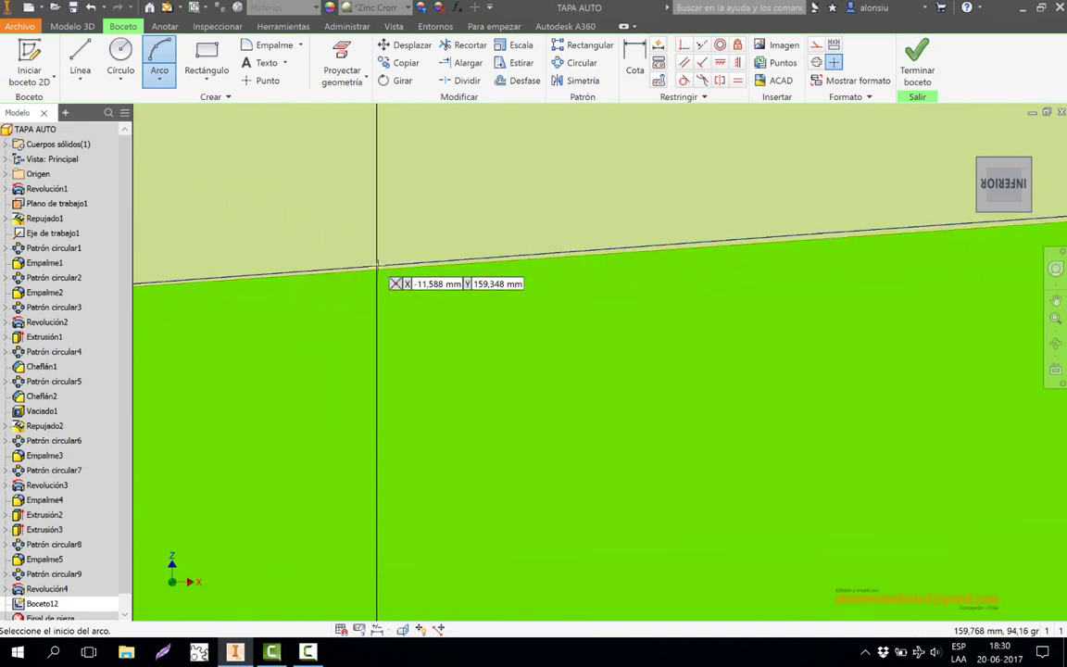
{"action": "left_click", "coordinate": [377, 268]}
{"action": "scroll", "coordinate": [435, 306], "scroll_direction": "up", "scroll_amount": 3}
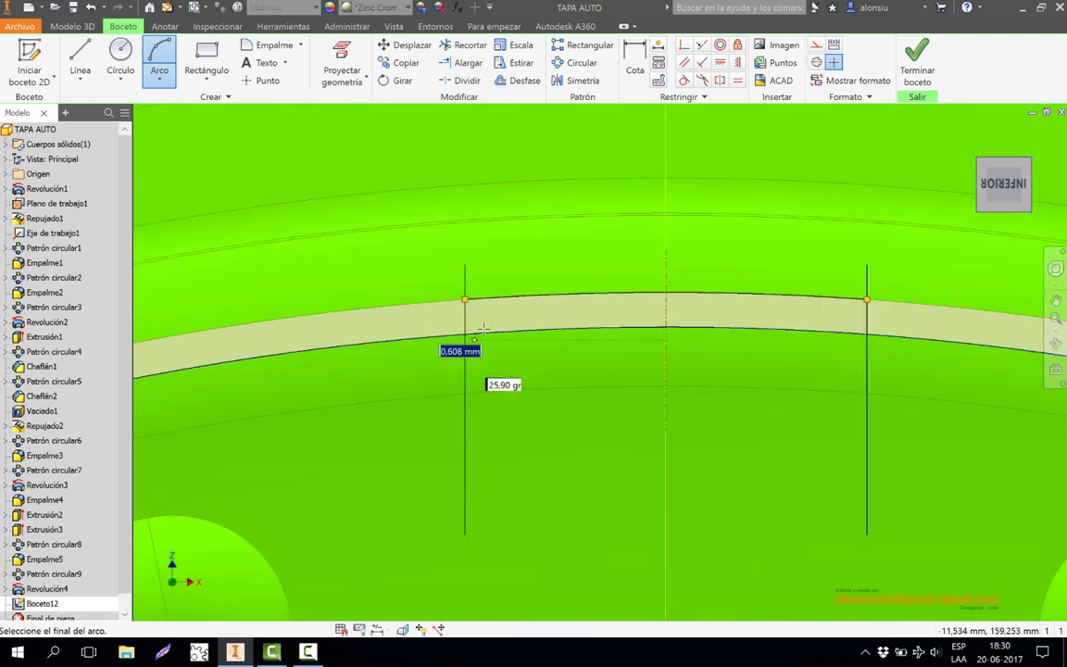
{"action": "scroll", "coordinate": [501, 314], "scroll_direction": "up", "scroll_amount": 2}
{"action": "scroll", "coordinate": [704, 320], "scroll_direction": "down", "scroll_amount": 5}
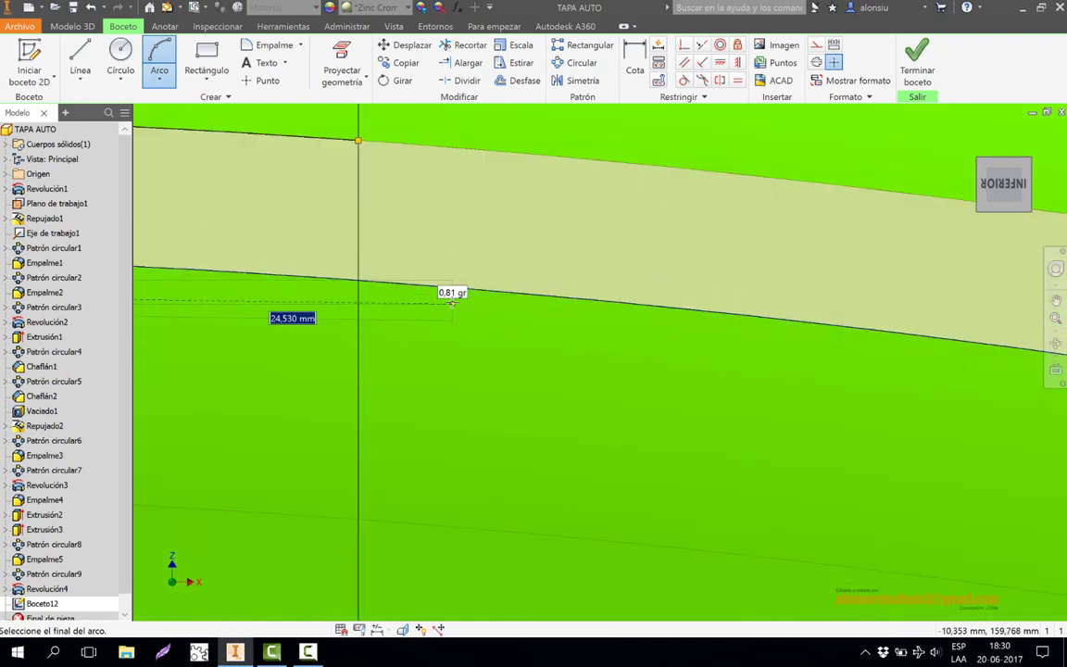
{"action": "scroll", "coordinate": [450, 303], "scroll_direction": "down", "scroll_amount": 4}
{"action": "middle_click_drag", "start_coordinate": [260, 255], "coordinate": [654, 375]}
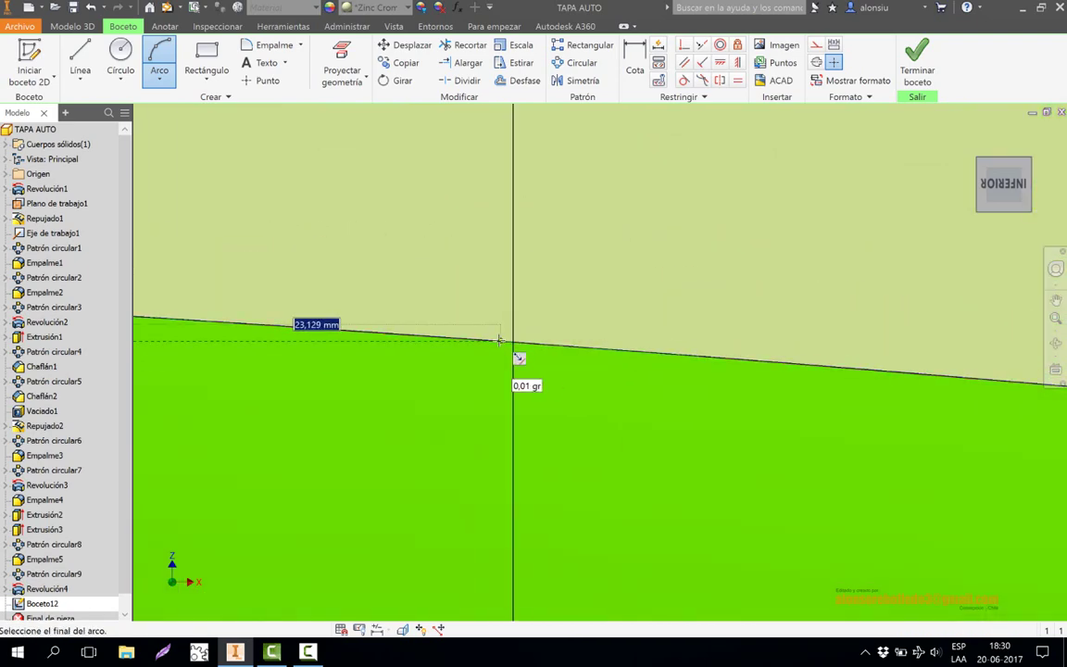
{"action": "left_click", "coordinate": [554, 348]}
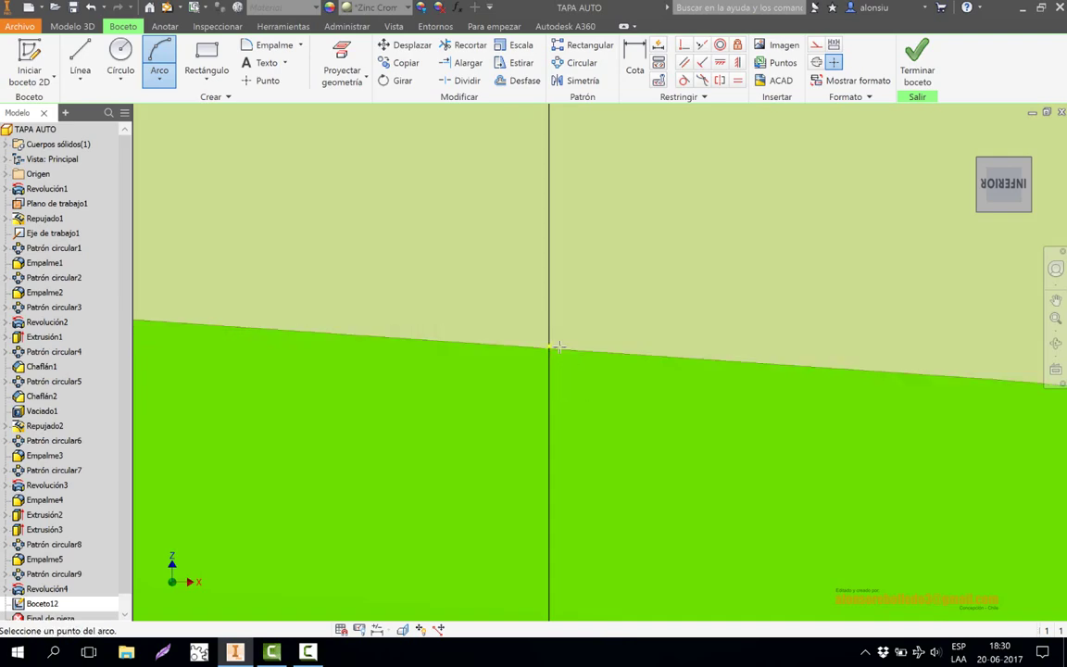
{"action": "scroll", "coordinate": [593, 417], "scroll_direction": "up", "scroll_amount": 1}
{"action": "scroll", "coordinate": [565, 385], "scroll_direction": "up", "scroll_amount": 3}
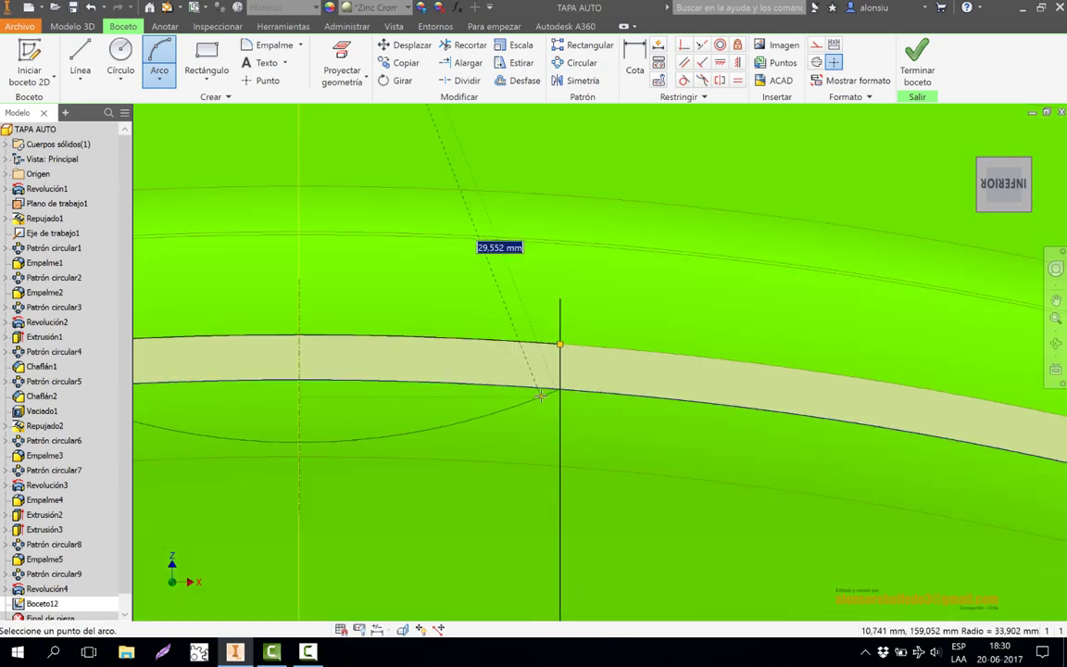
{"action": "scroll", "coordinate": [540, 396], "scroll_direction": "up", "scroll_amount": 5}
{"action": "scroll", "coordinate": [476, 421], "scroll_direction": "down", "scroll_amount": 5}
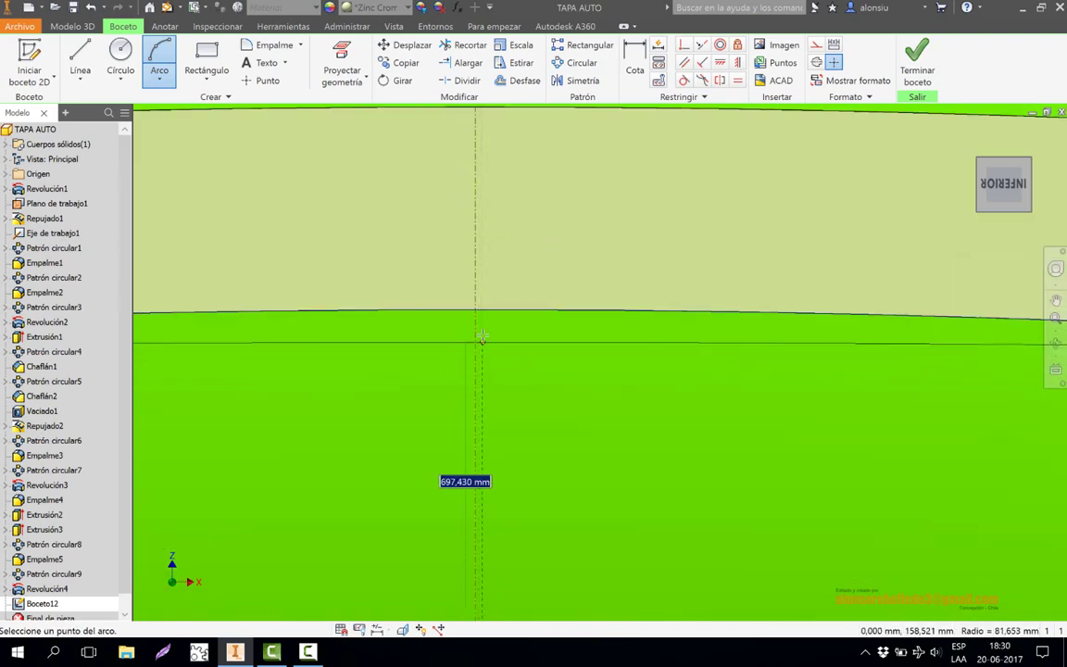
{"action": "scroll", "coordinate": [482, 338], "scroll_direction": "down", "scroll_amount": 2}
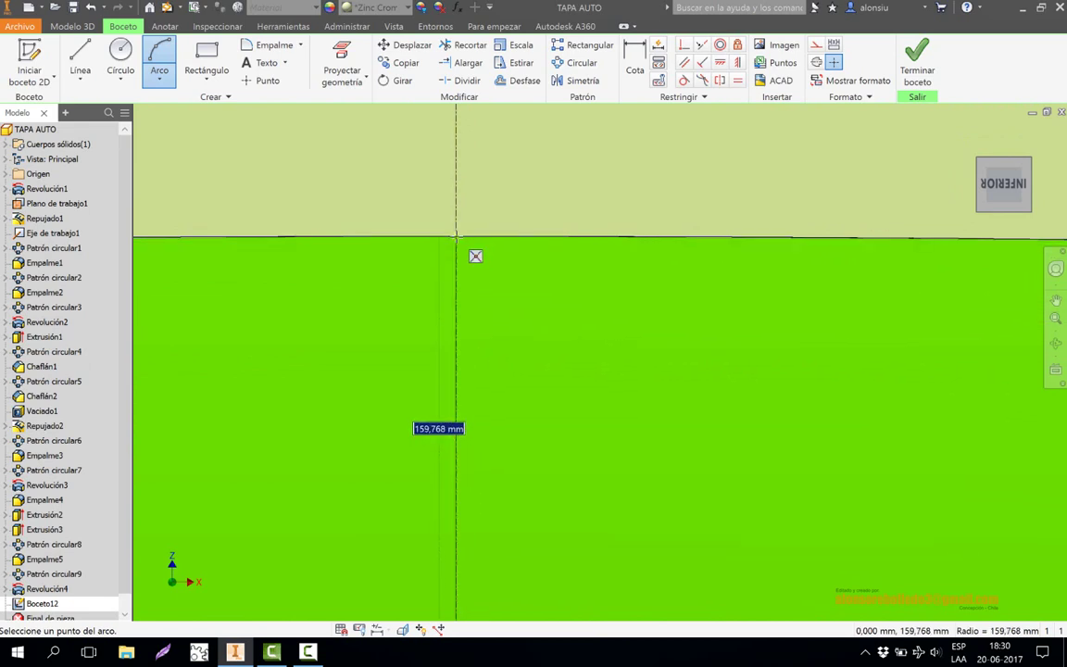
{"action": "left_click", "coordinate": [456, 236]}
Trim the ends of both vertical lines that extend beyond the two arcs, leaving a closed segment profile.
{"action": "scroll", "coordinate": [538, 333], "scroll_direction": "up", "scroll_amount": 5}
{"action": "middle_click_drag", "start_coordinate": [553, 364], "coordinate": [568, 382]}
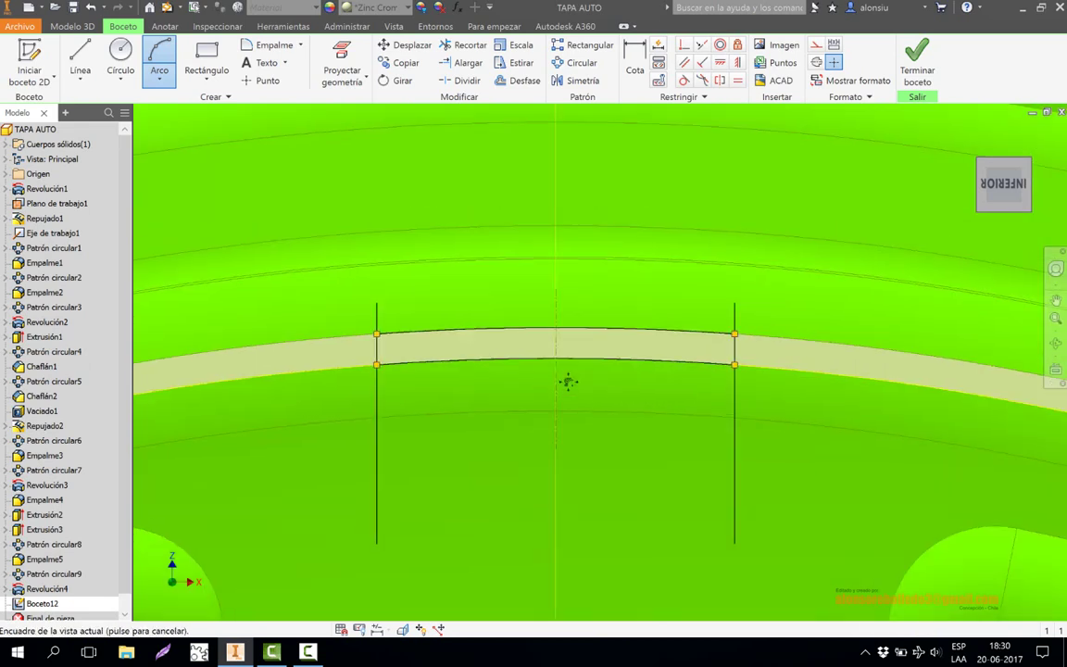
{"action": "key", "text": "x"}
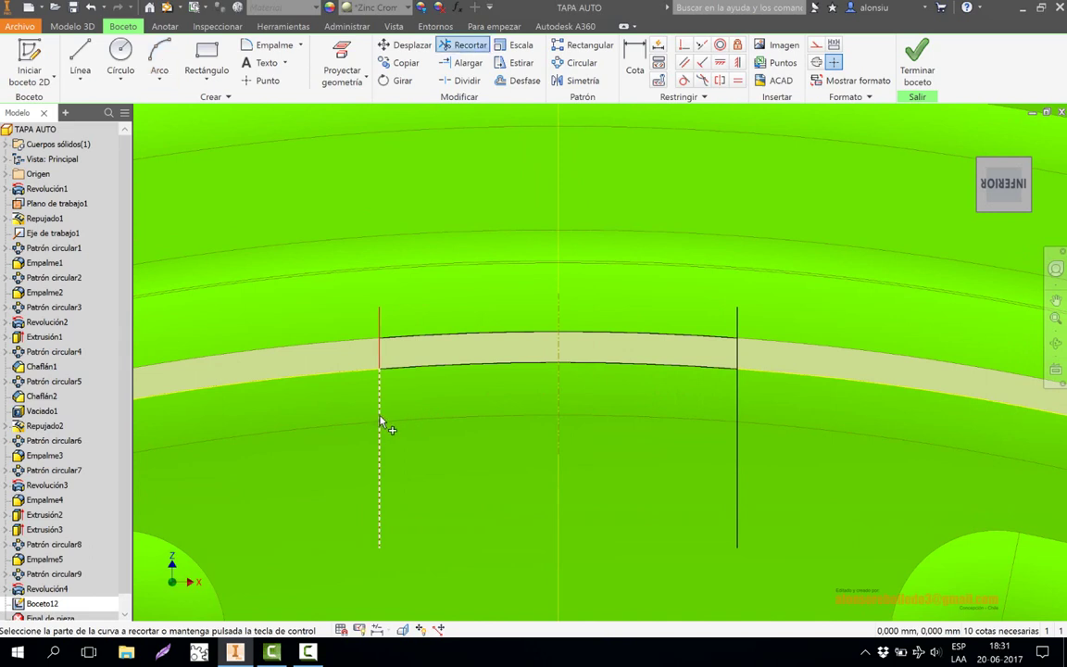
{"action": "left_click", "coordinate": [382, 422]}
{"action": "left_click", "coordinate": [740, 408]}
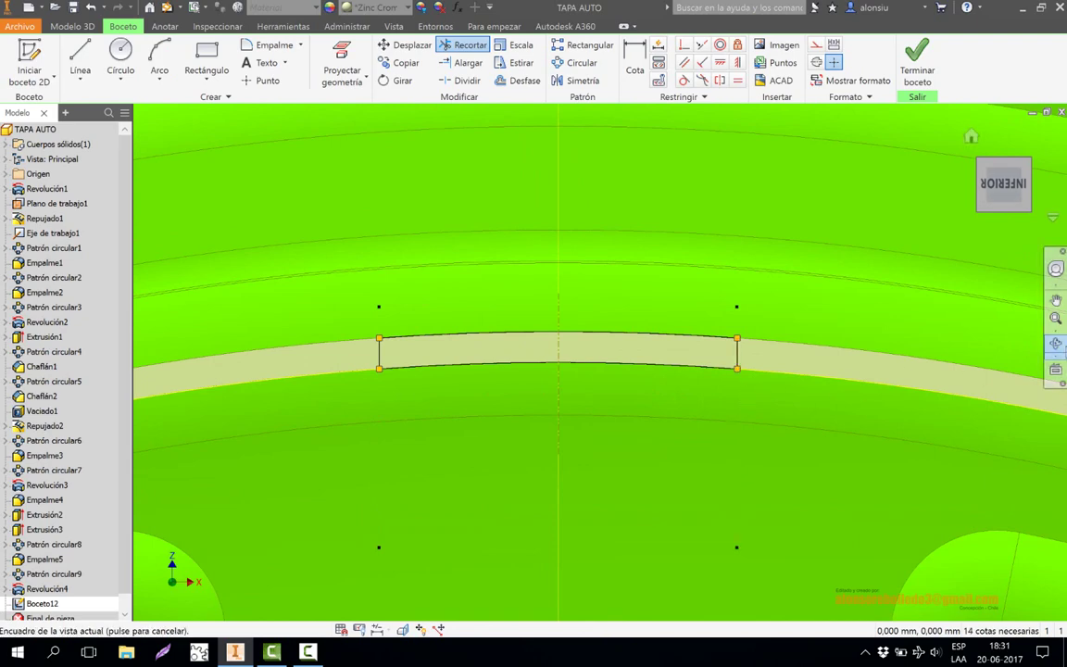
Set up an extrusion of the closed segment profile outward from the back of the cover with a distance of 28.5 mm.
{"action": "left_click", "coordinate": [1056, 345]}
{"action": "left_click_drag", "start_coordinate": [555, 374], "coordinate": [574, 402]}
{"action": "key", "text": "e"}
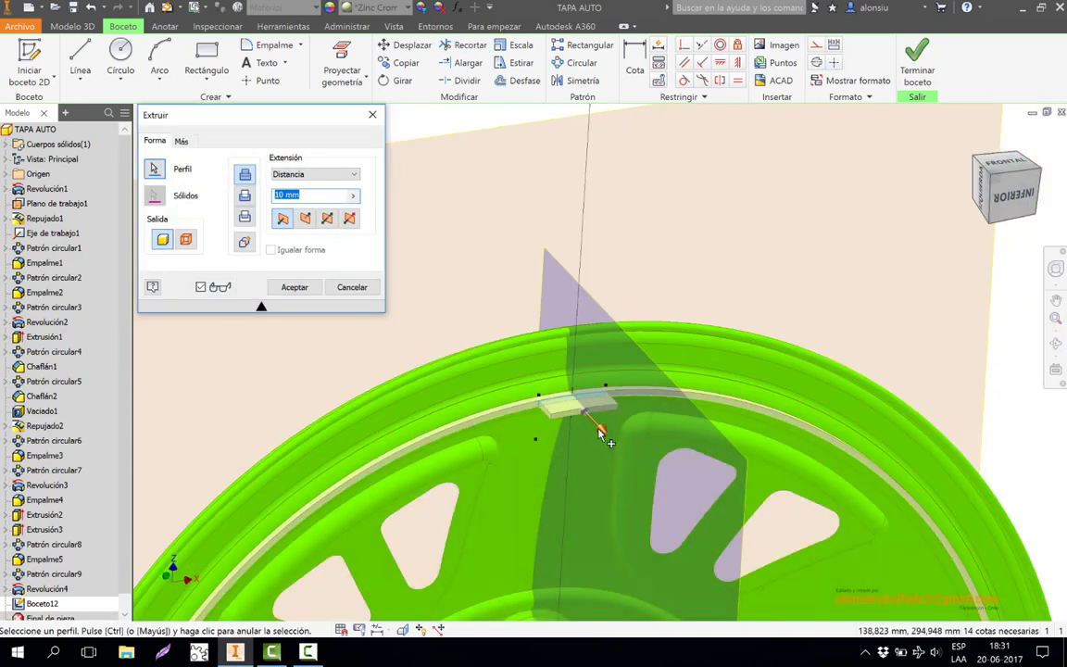
{"action": "left_click_drag", "start_coordinate": [600, 434], "coordinate": [634, 461]}
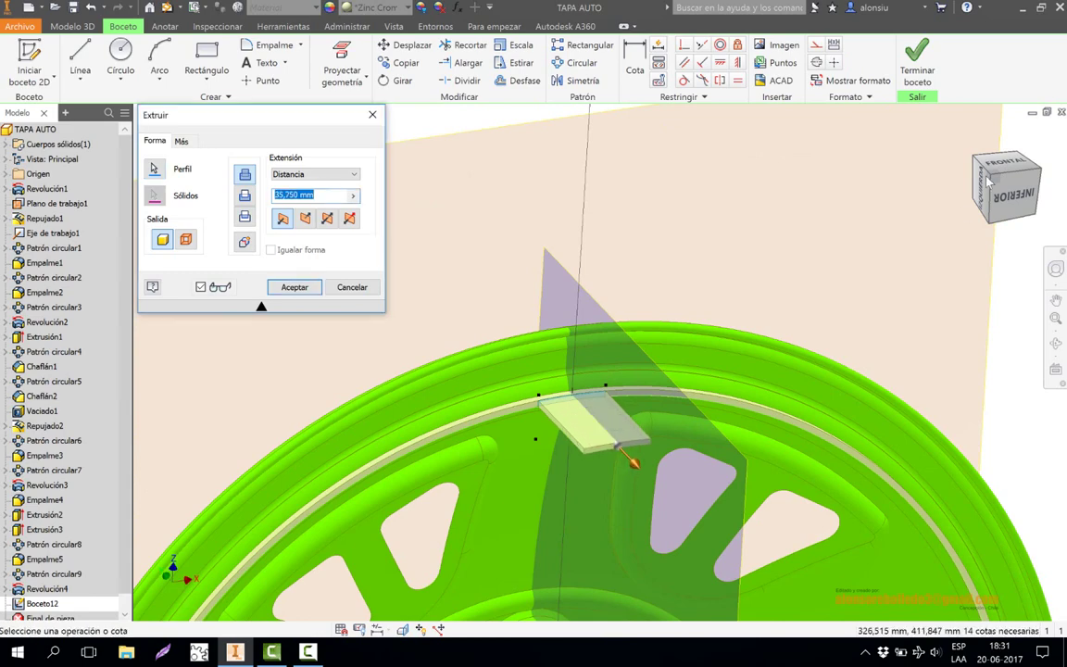
{"action": "left_click", "coordinate": [1008, 167]}
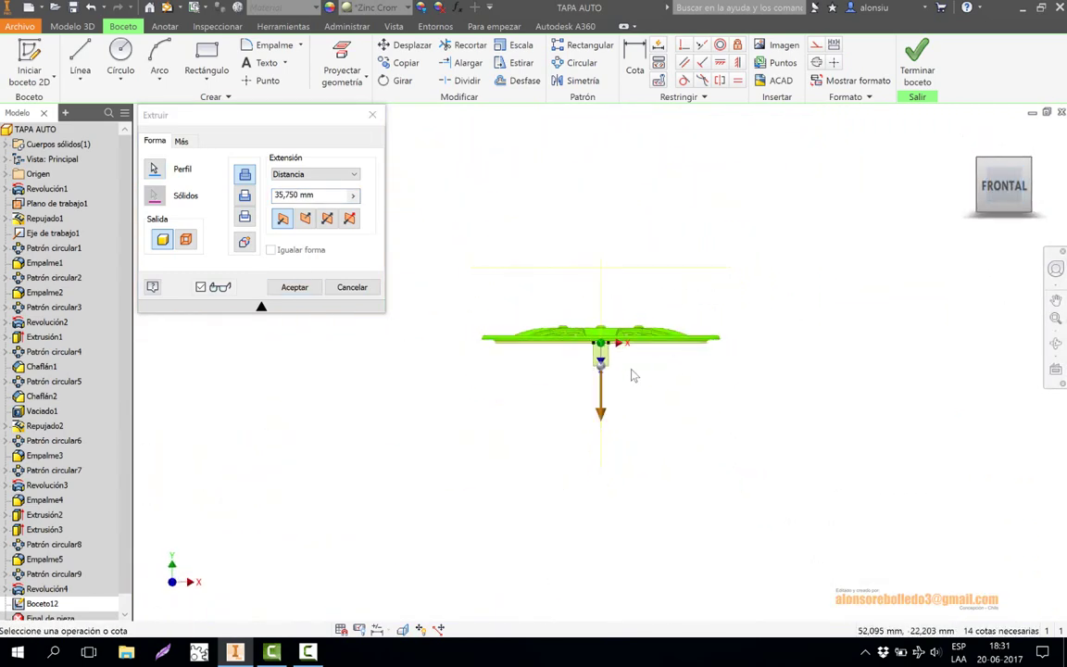
{"action": "middle_click_drag", "start_coordinate": [587, 372], "coordinate": [618, 404]}
{"action": "scroll", "coordinate": [618, 405], "scroll_direction": "down", "scroll_amount": 3}
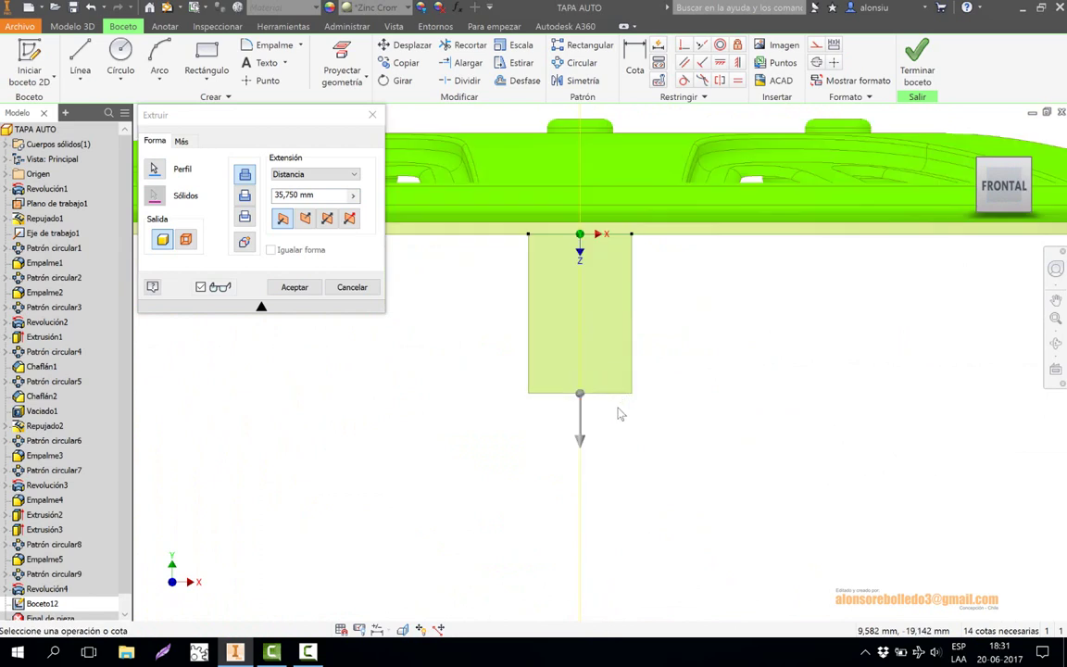
{"action": "left_click_drag", "start_coordinate": [582, 441], "coordinate": [586, 419]}
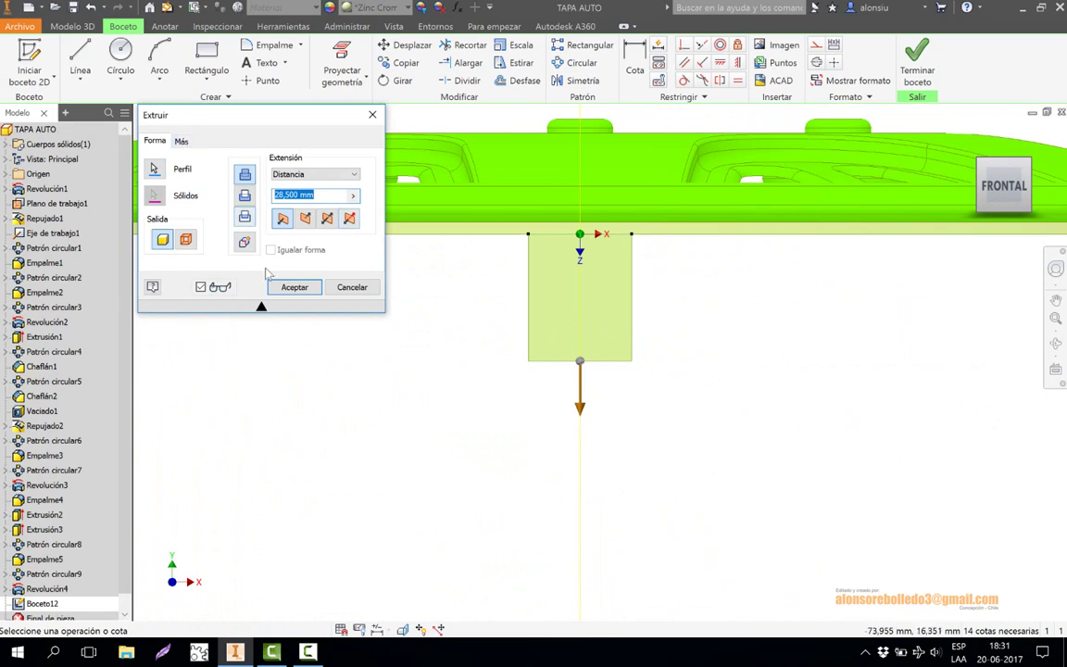
Set the extrusion's taper to -1 degree so the tab narrows toward its free end, and create it.
{"action": "left_click", "coordinate": [184, 144]}
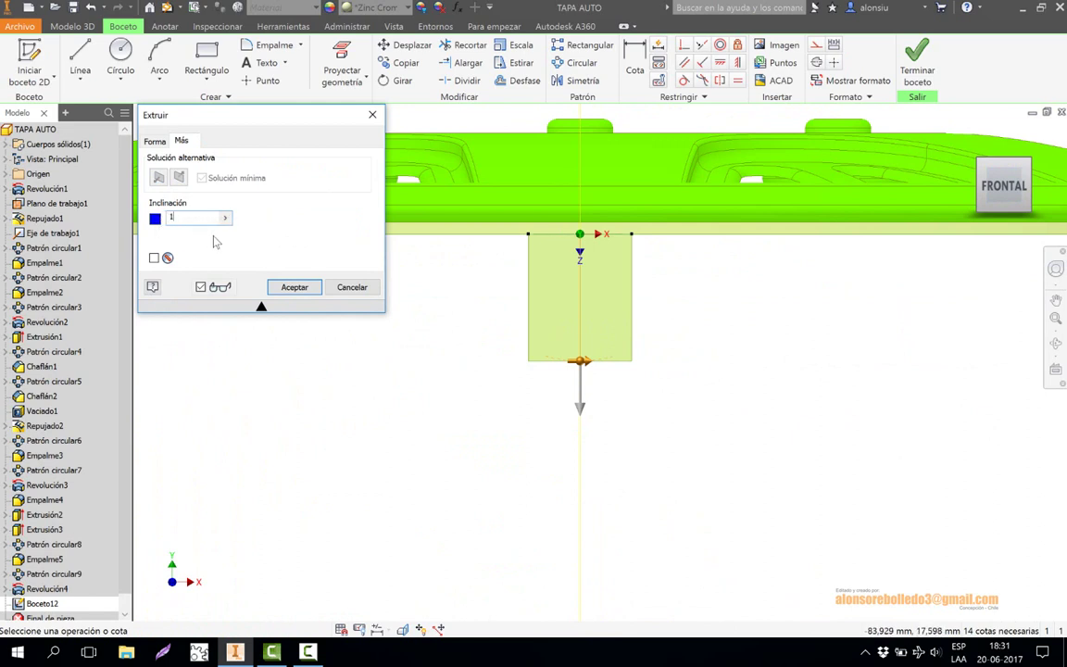
{"action": "scroll", "coordinate": [612, 369], "scroll_direction": "up", "scroll_amount": 2}
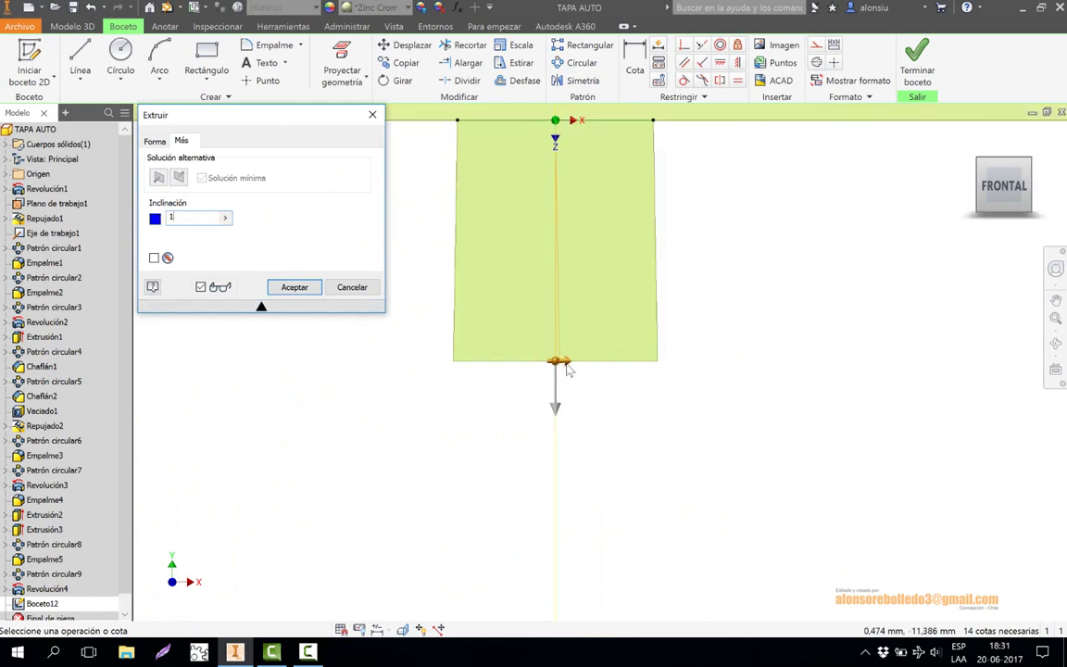
{"action": "left_click_drag", "start_coordinate": [566, 364], "coordinate": [537, 368]}
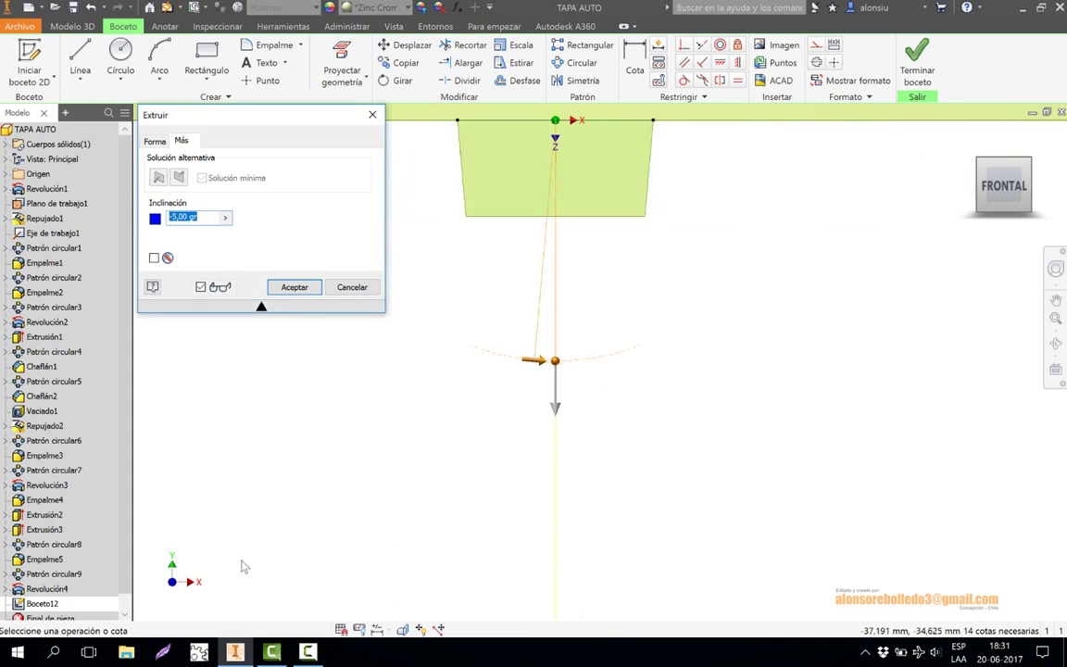
{"action": "type", "text": "1"}
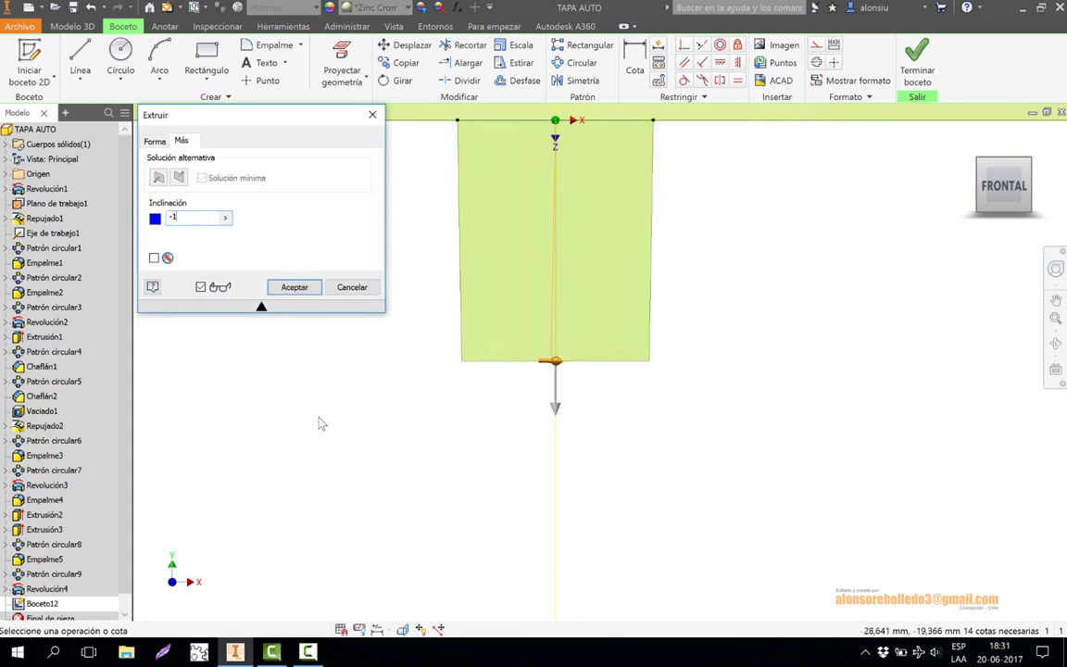
{"action": "left_click", "coordinate": [306, 290]}
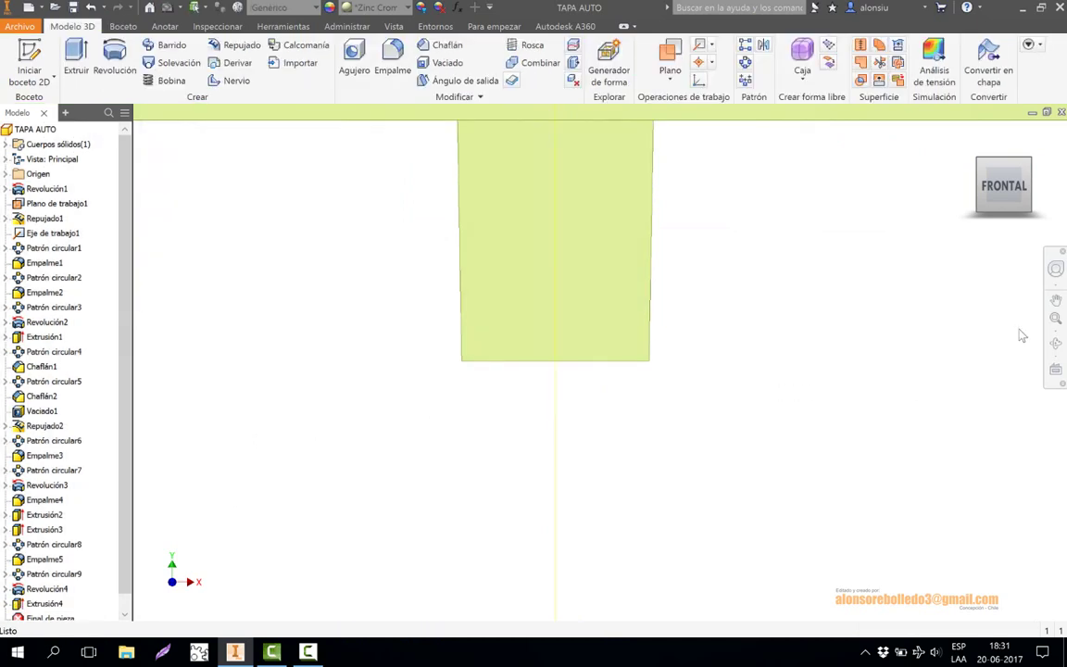
Examine the extruded tab on the ring from an oblique view of the cover's back.
{"action": "left_click", "coordinate": [1056, 345]}
{"action": "left_click_drag", "start_coordinate": [726, 345], "coordinate": [697, 178]}
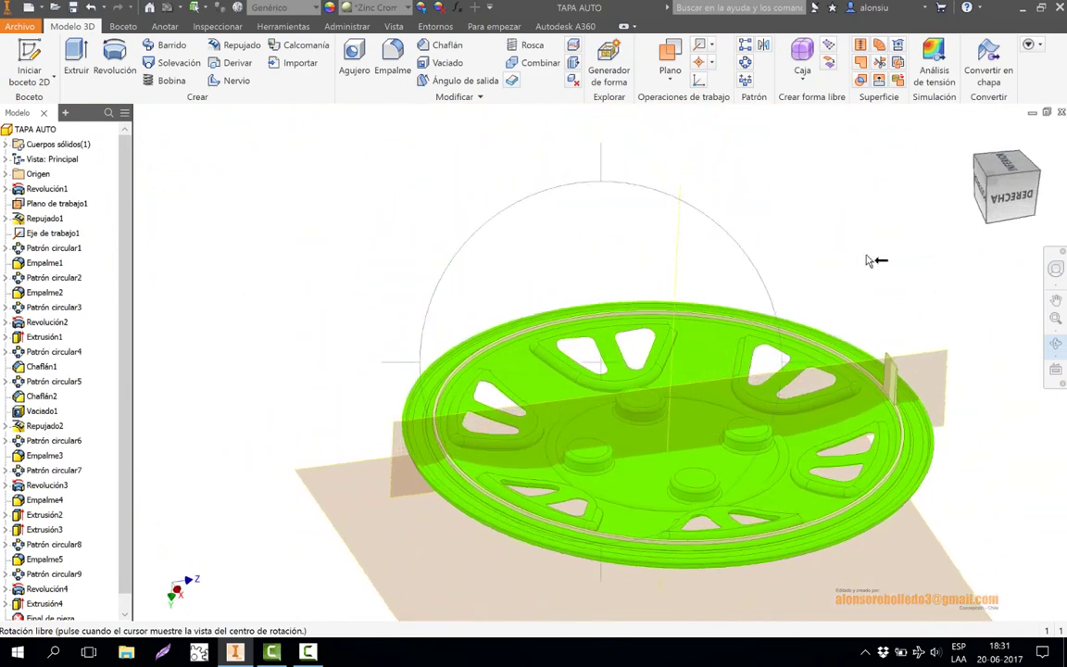
{"action": "scroll", "coordinate": [947, 383], "scroll_direction": "down", "scroll_amount": 6}
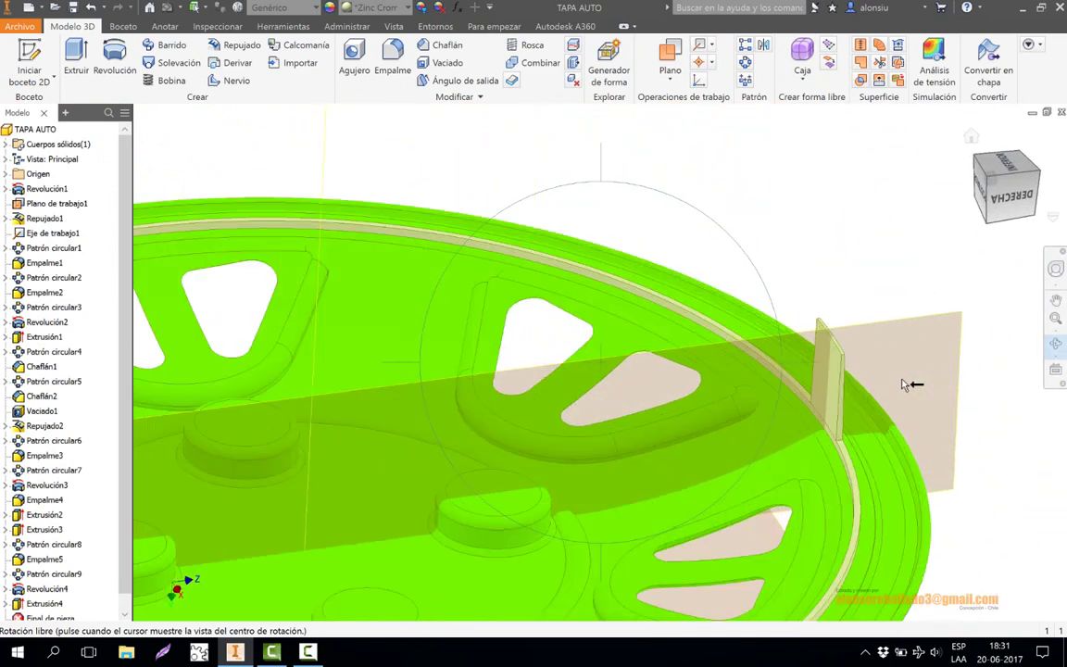
{"action": "key", "text": "Escape"}
{"action": "middle_click_drag", "start_coordinate": [843, 243], "coordinate": [736, 253]}
{"action": "left_click", "coordinate": [1055, 343]}
{"action": "left_click_drag", "start_coordinate": [723, 354], "coordinate": [683, 361]}
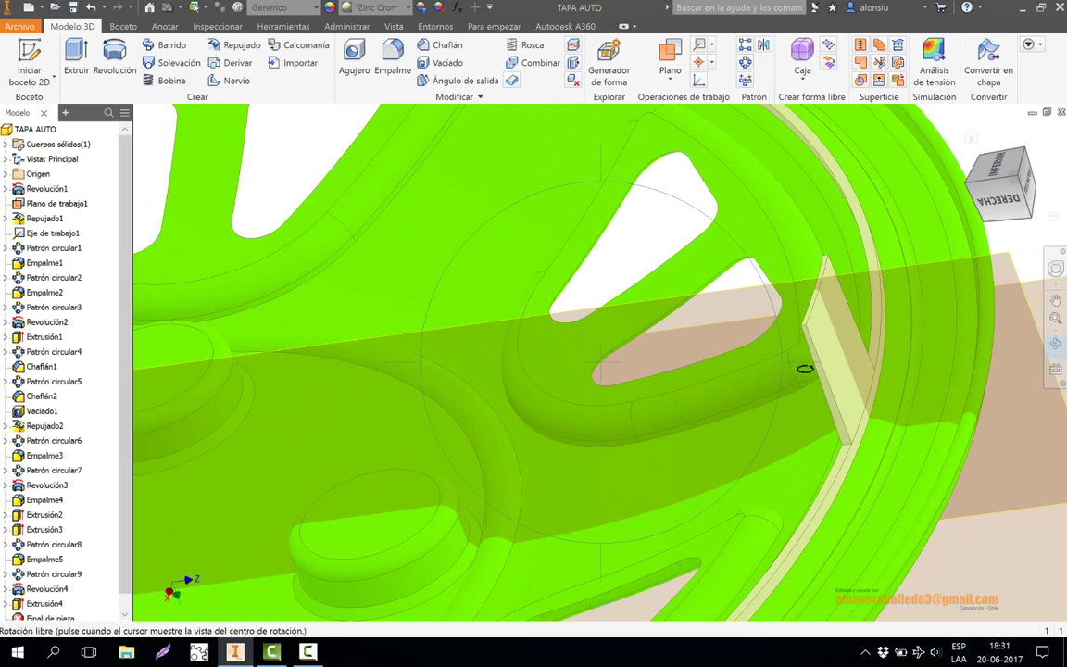
{"action": "left_click", "coordinate": [745, 62]}
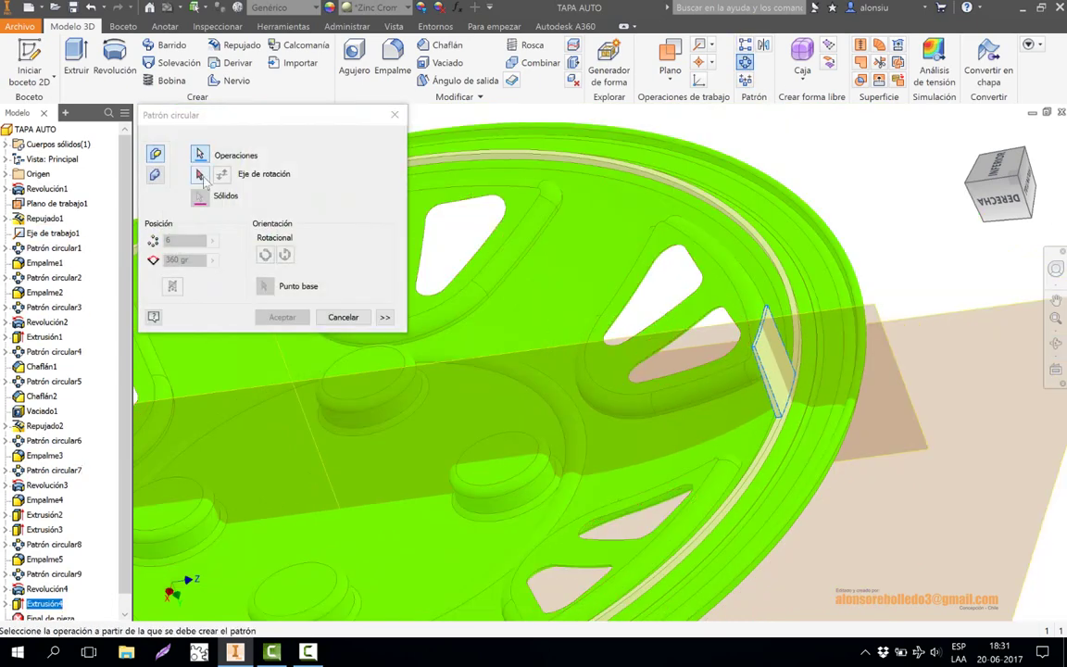
{"action": "left_click", "coordinate": [200, 176]}
{"action": "left_click", "coordinate": [260, 339]}
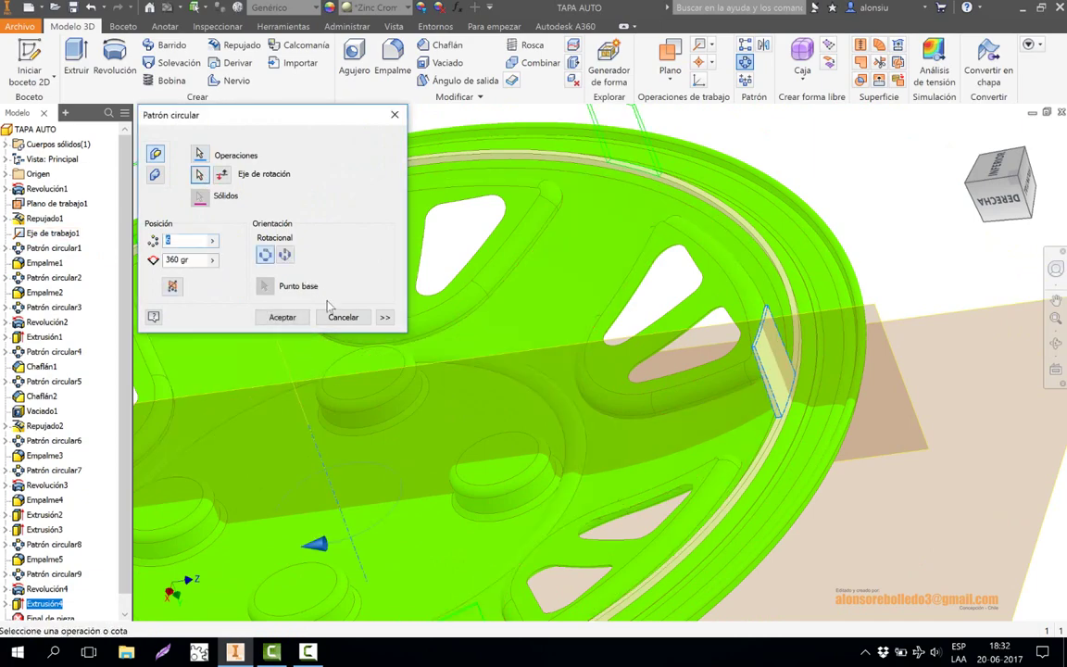
{"action": "left_click", "coordinate": [350, 317]}
Create a circular pattern of the tapered tab around the cover's central axis with 6 occurrences over 360 degrees.
{"action": "left_click", "coordinate": [746, 62]}
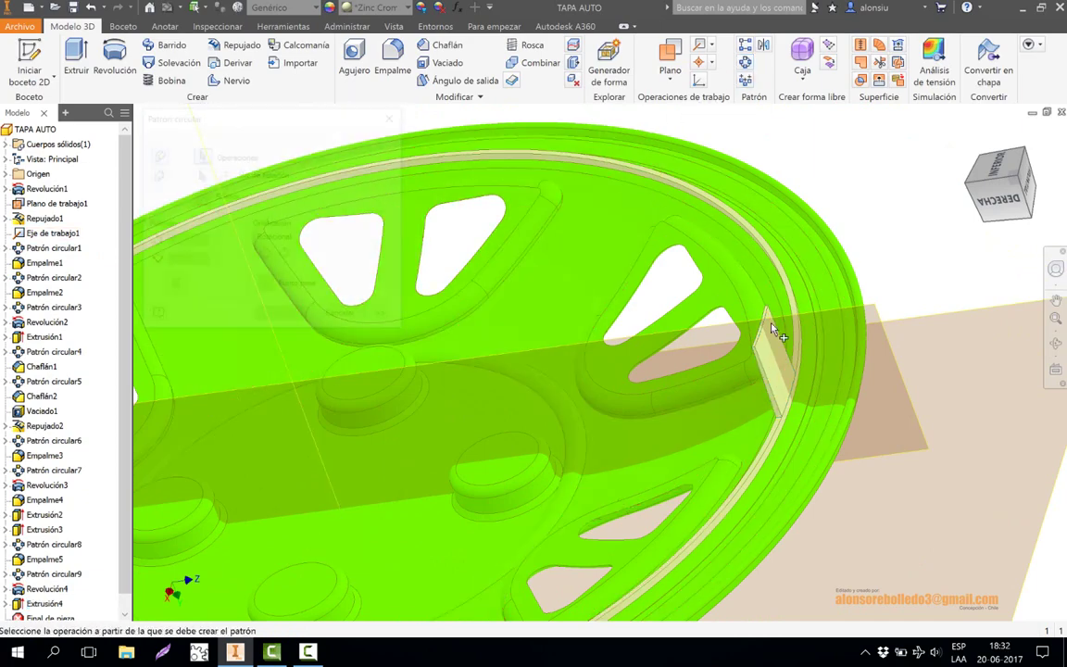
{"action": "left_click", "coordinate": [774, 353]}
{"action": "left_click", "coordinate": [200, 176]}
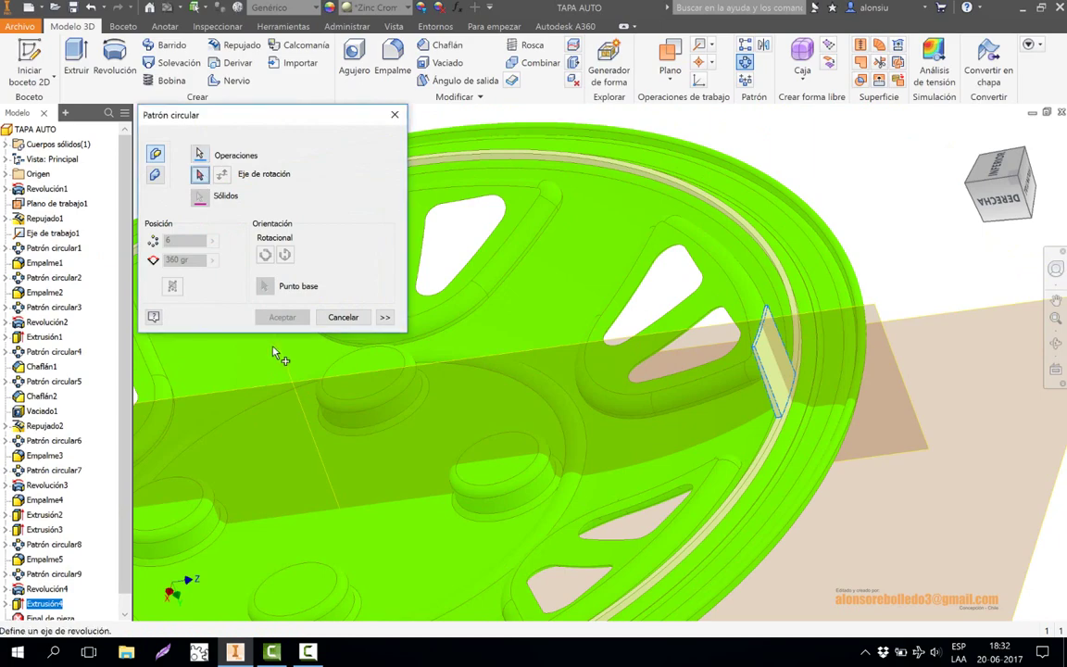
{"action": "left_click", "coordinate": [286, 357]}
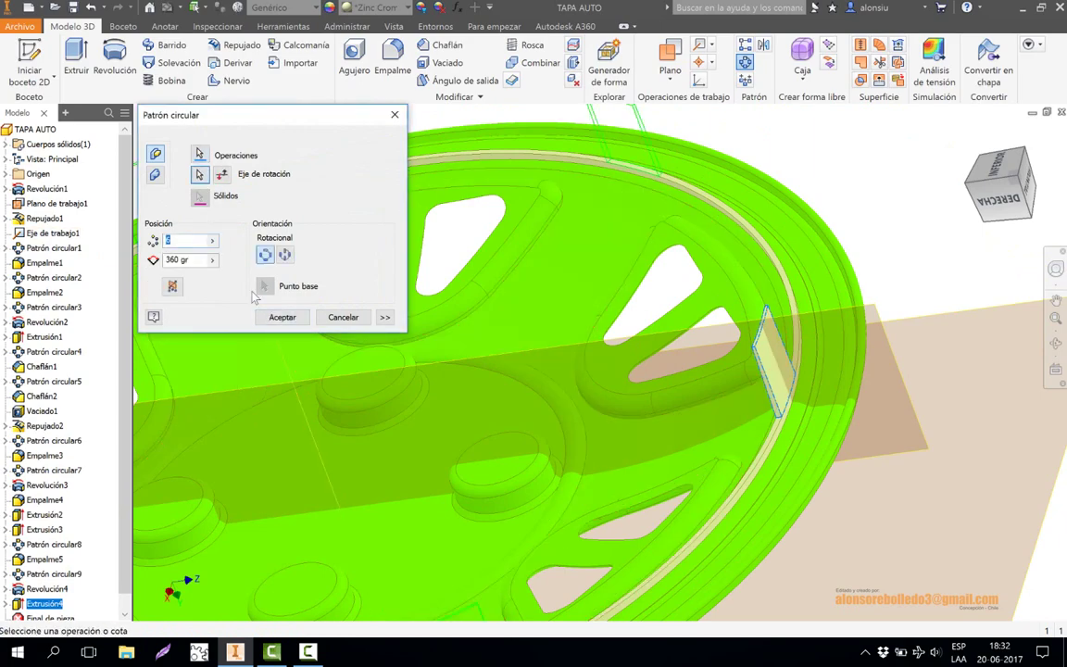
{"action": "middle_click_drag", "start_coordinate": [361, 347], "coordinate": [546, 319]}
{"action": "scroll", "coordinate": [488, 372], "scroll_direction": "up", "scroll_amount": 4}
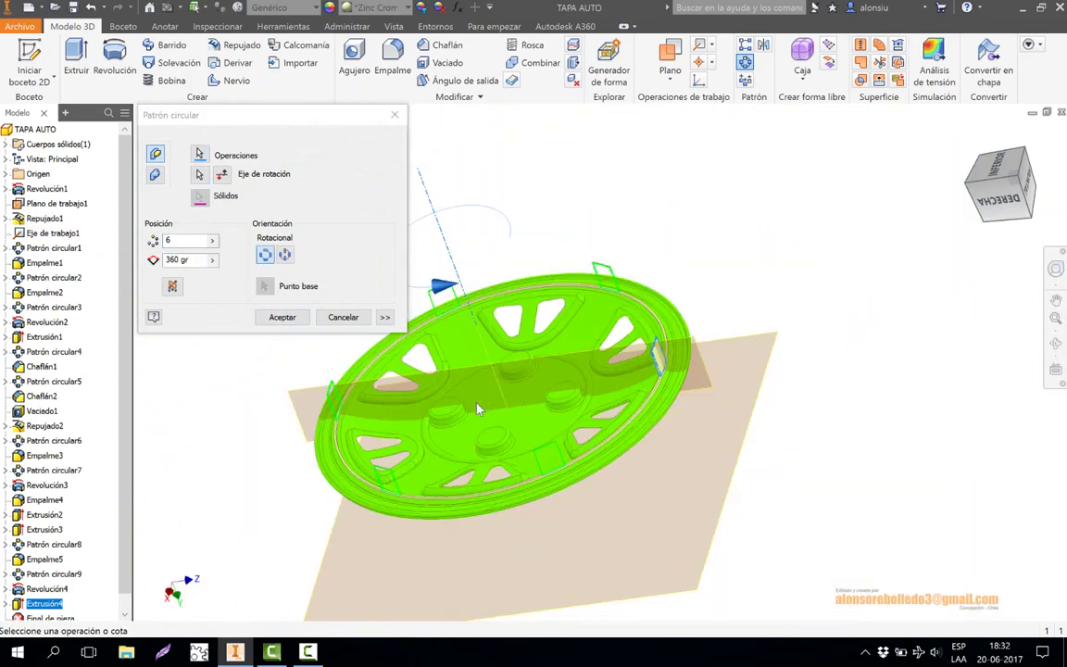
{"action": "scroll", "coordinate": [476, 408], "scroll_direction": "down", "scroll_amount": 2}
{"action": "middle_click_drag", "start_coordinate": [472, 480], "coordinate": [474, 564]}
{"action": "left_click", "coordinate": [282, 317]}
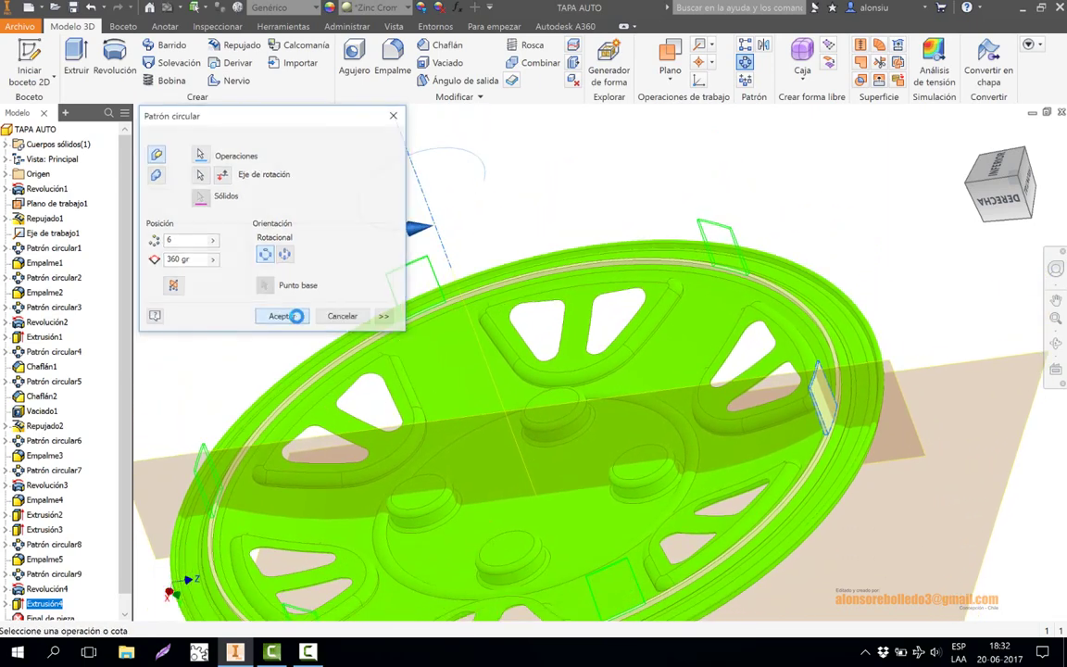
Examine the original tab and its narrow free end up close on the cover's back.
{"action": "middle_click_drag", "start_coordinate": [591, 327], "coordinate": [470, 285]}
{"action": "scroll", "coordinate": [734, 293], "scroll_direction": "up", "scroll_amount": 6}
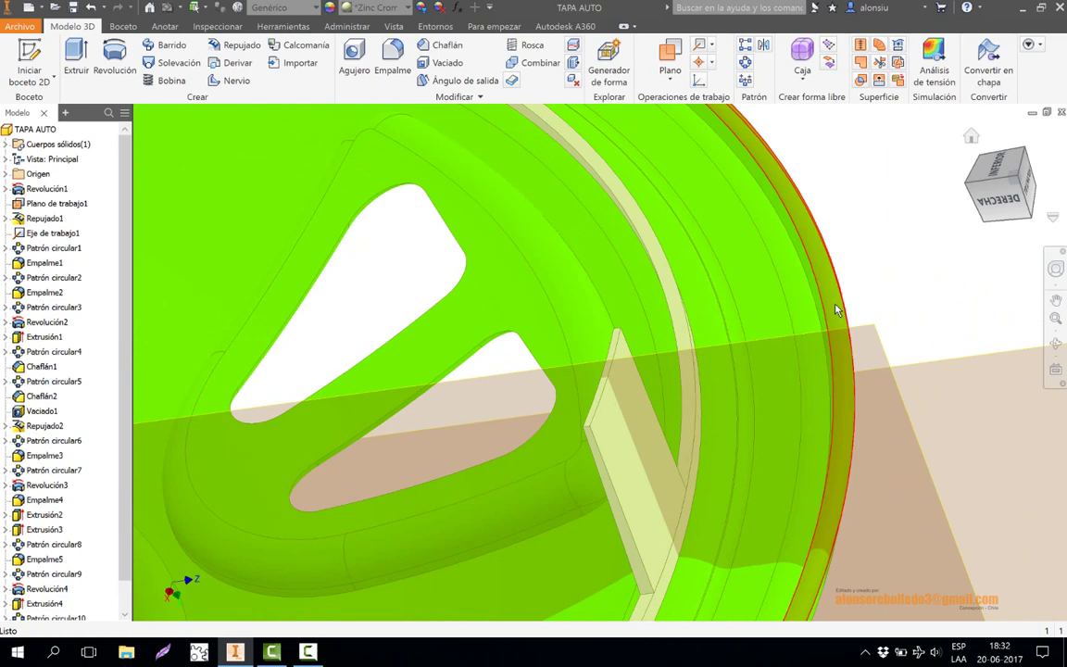
{"action": "middle_click_drag", "start_coordinate": [836, 311], "coordinate": [637, 322], "text": "shift"}
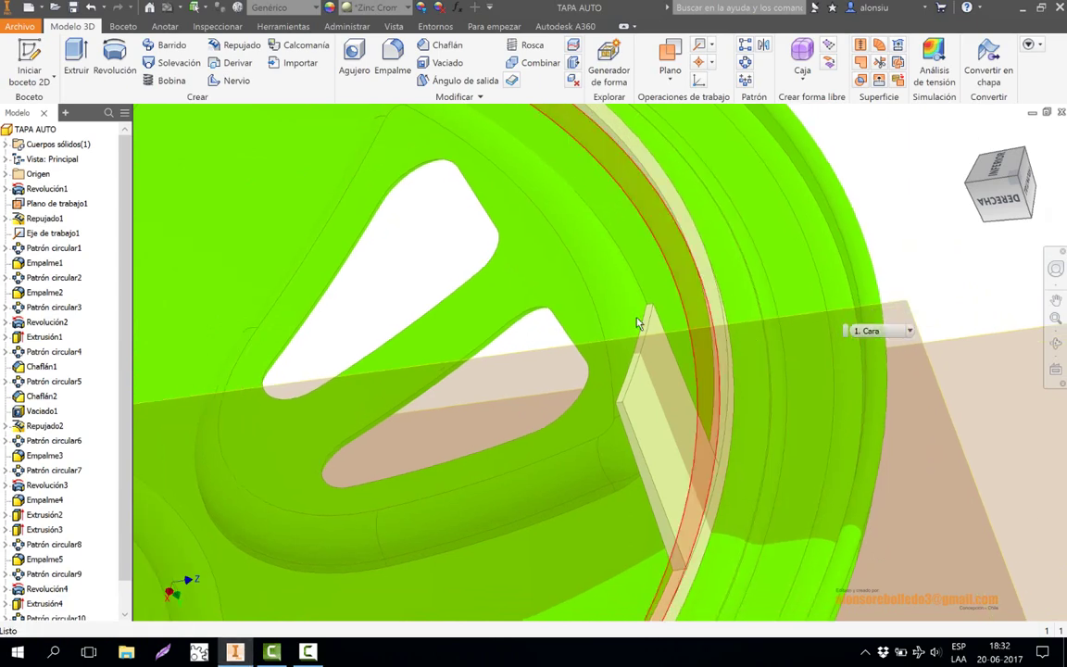
{"action": "middle_click_drag", "start_coordinate": [622, 414], "coordinate": [682, 413], "text": "shift"}
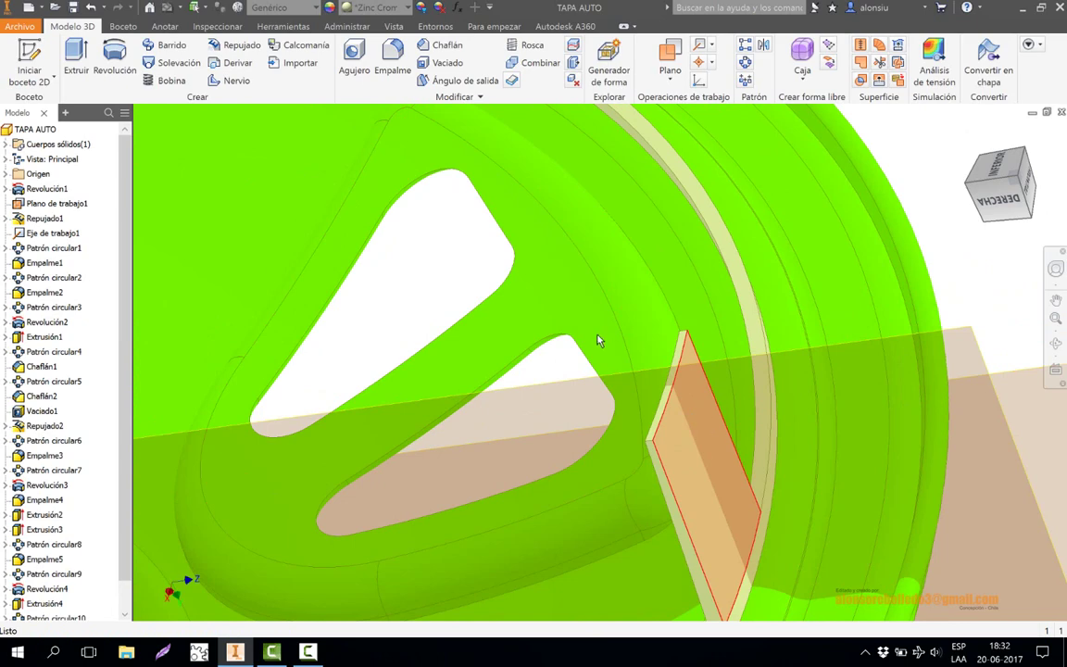
{"action": "left_click", "coordinate": [429, 257]}
{"action": "middle_click_drag", "start_coordinate": [556, 301], "coordinate": [426, 205]}
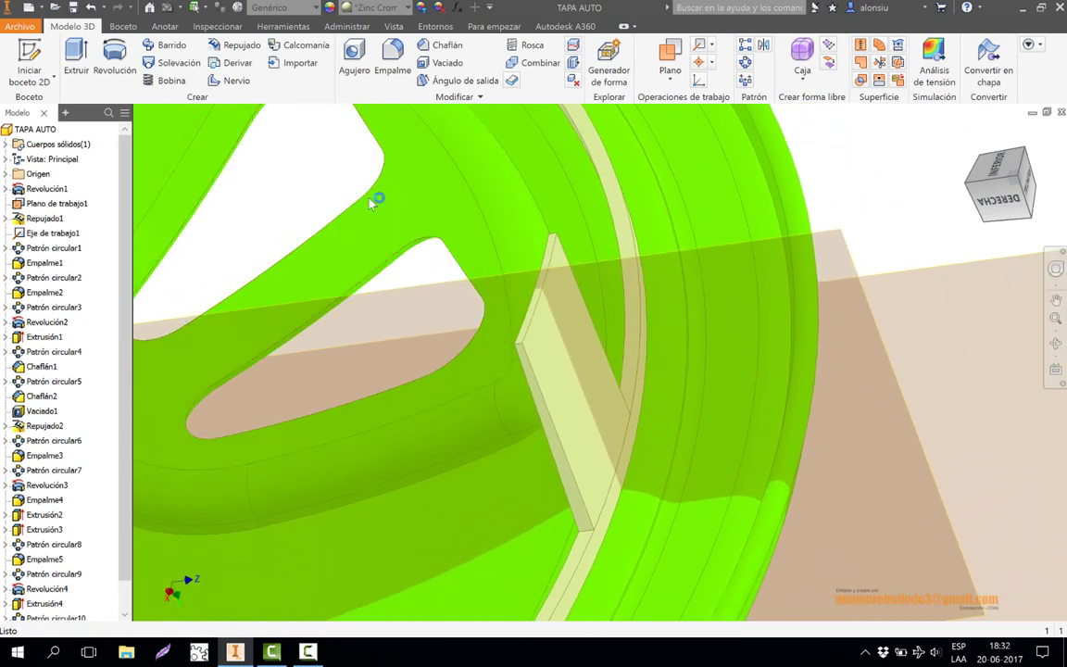
{"action": "left_click", "coordinate": [48, 61]}
{"action": "scroll", "coordinate": [567, 262], "scroll_direction": "up", "scroll_amount": 3}
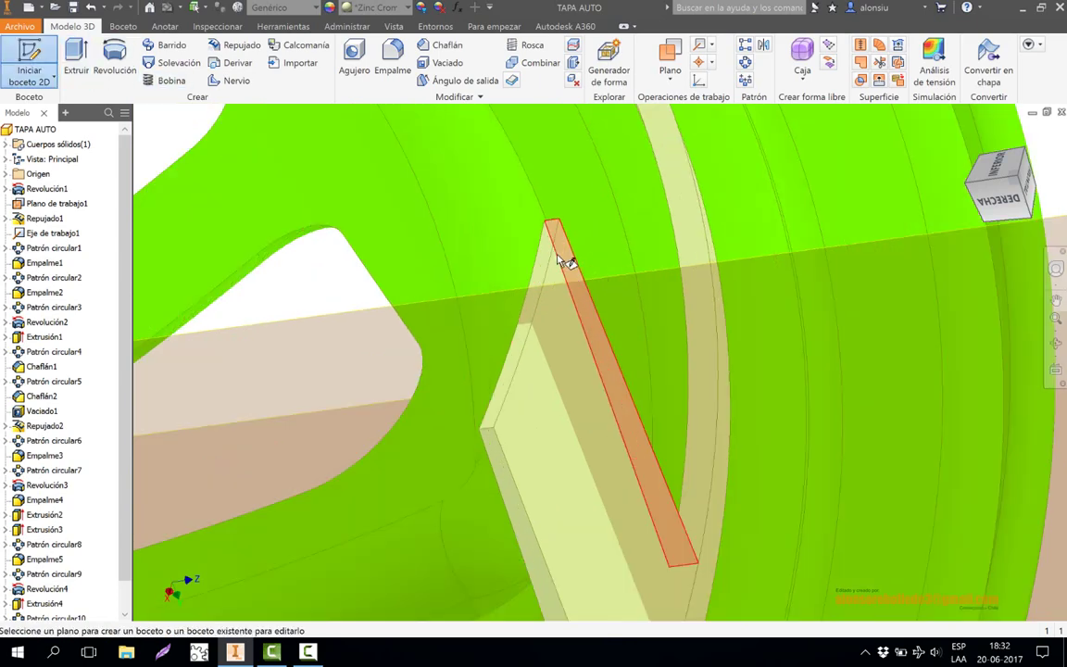
{"action": "scroll", "coordinate": [556, 265], "scroll_direction": "up", "scroll_amount": 2}
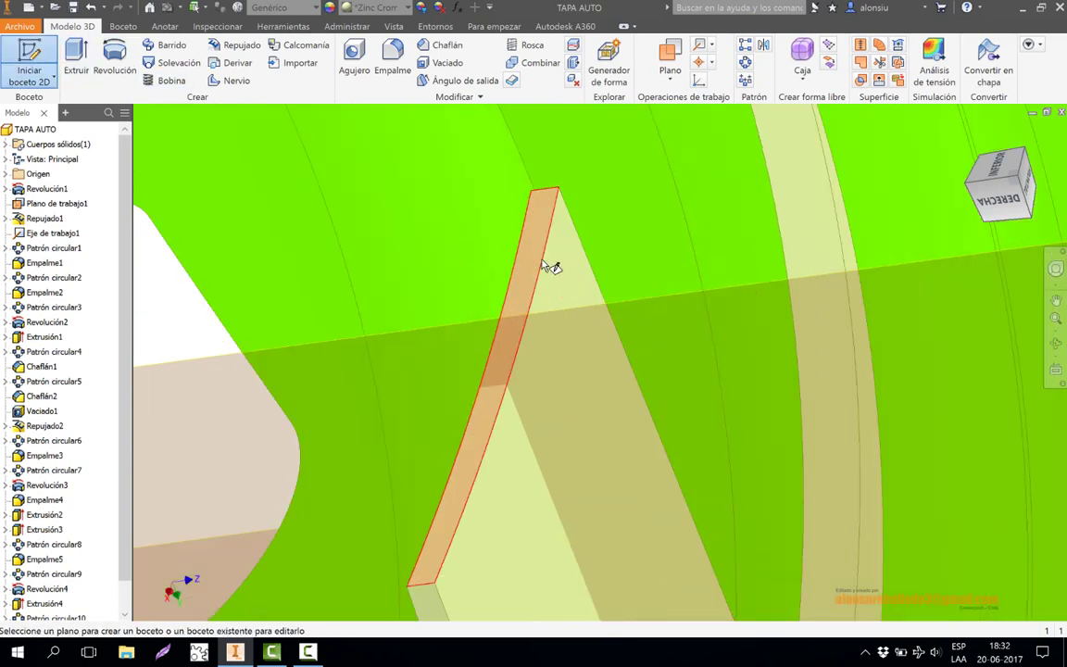
{"action": "left_click", "coordinate": [546, 269]}
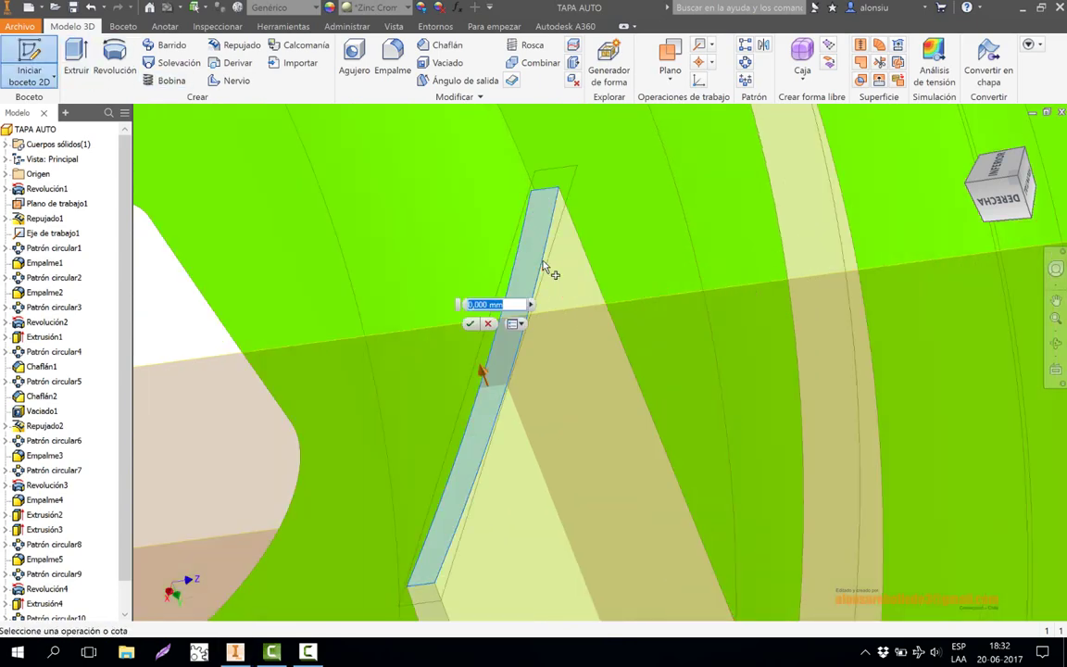
{"action": "left_click", "coordinate": [489, 324]}
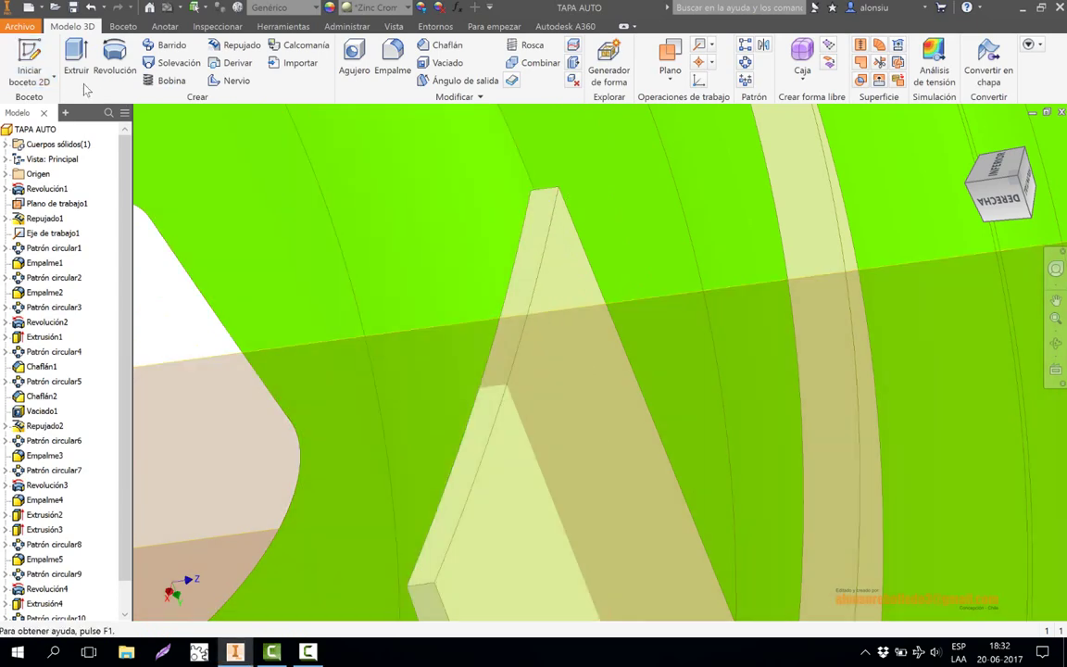
Start a 2D sketch on the tab's free-end face and draw a small rectangle overlapping the tab's outer edge near its upper end.
{"action": "left_click", "coordinate": [532, 265]}
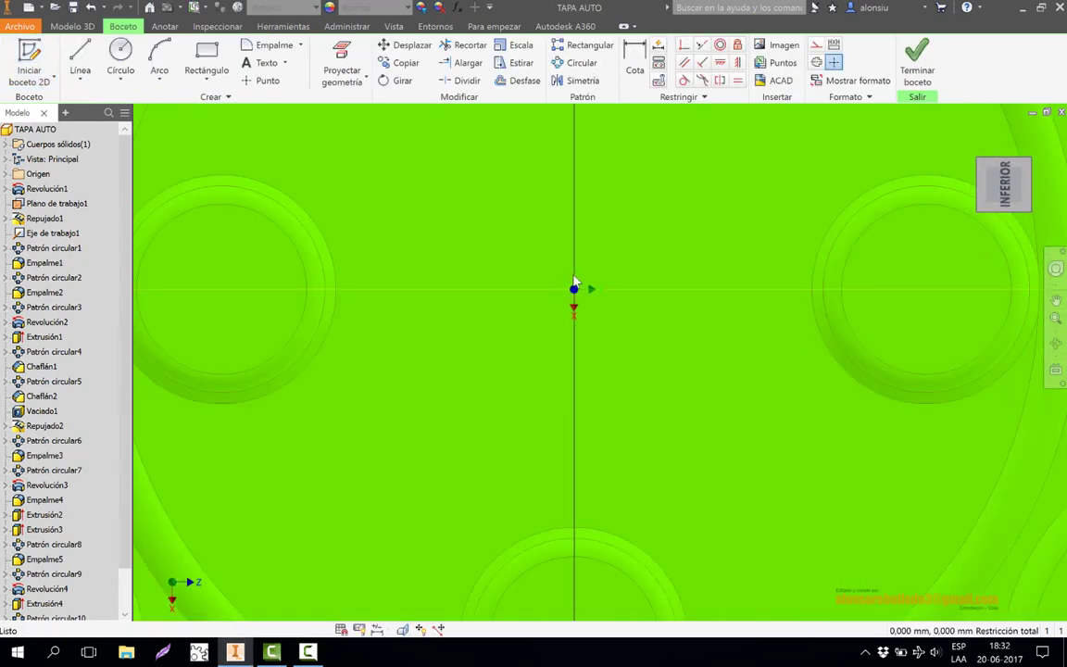
{"action": "middle_click_drag", "start_coordinate": [542, 299], "coordinate": [158, 347]}
{"action": "middle_click_drag", "start_coordinate": [876, 322], "coordinate": [671, 345]}
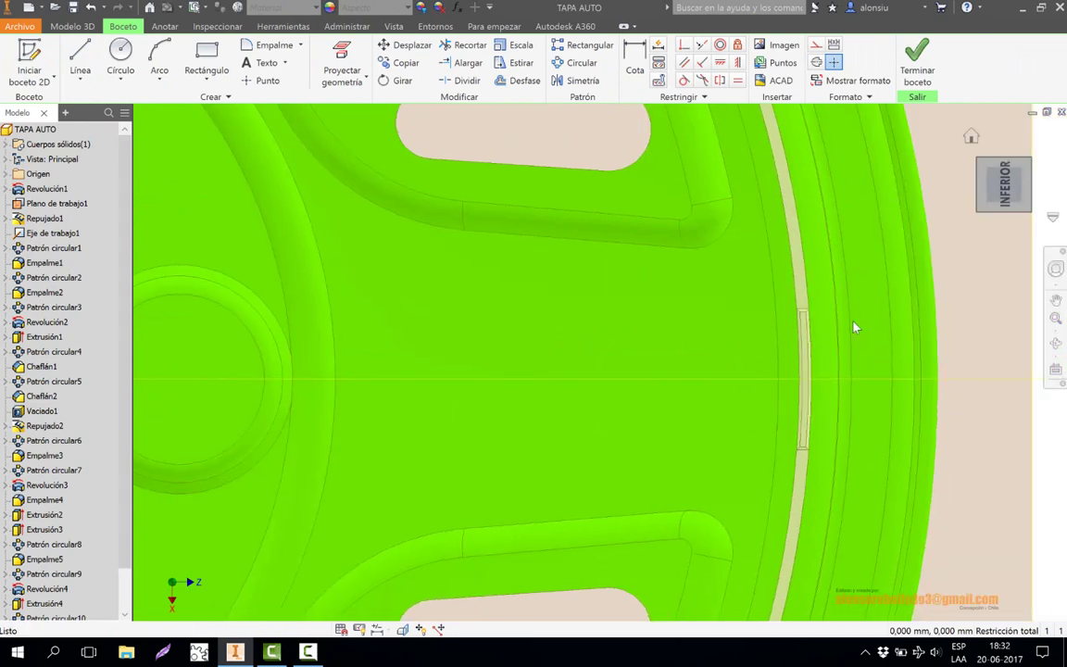
{"action": "scroll", "coordinate": [855, 315], "scroll_direction": "down", "scroll_amount": 5}
{"action": "scroll", "coordinate": [777, 323], "scroll_direction": "down", "scroll_amount": 3}
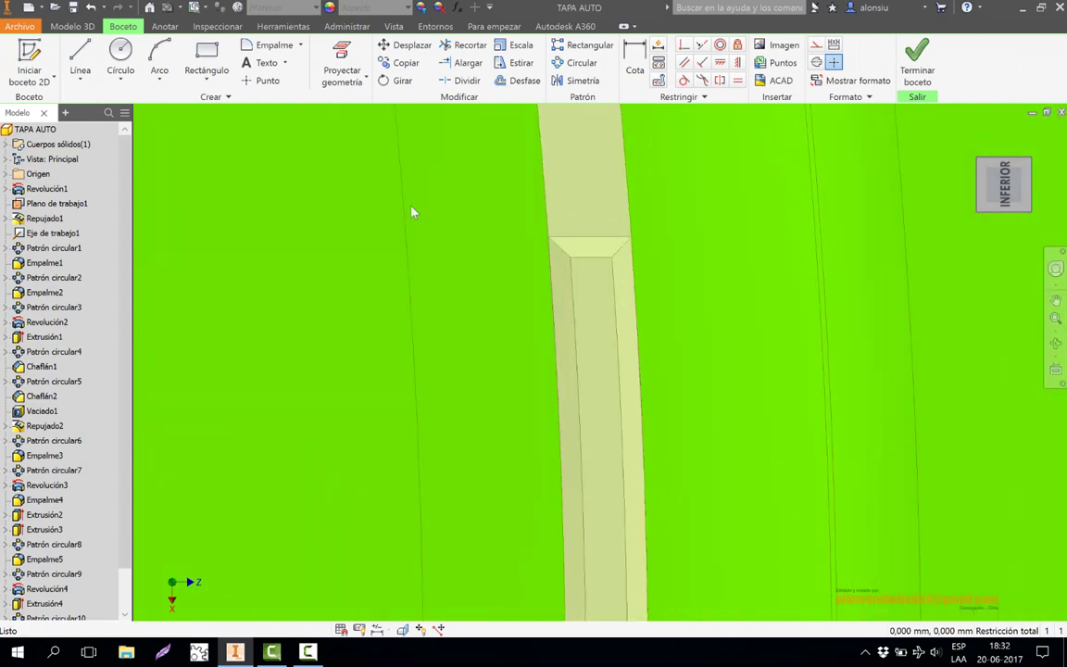
{"action": "left_click", "coordinate": [214, 61]}
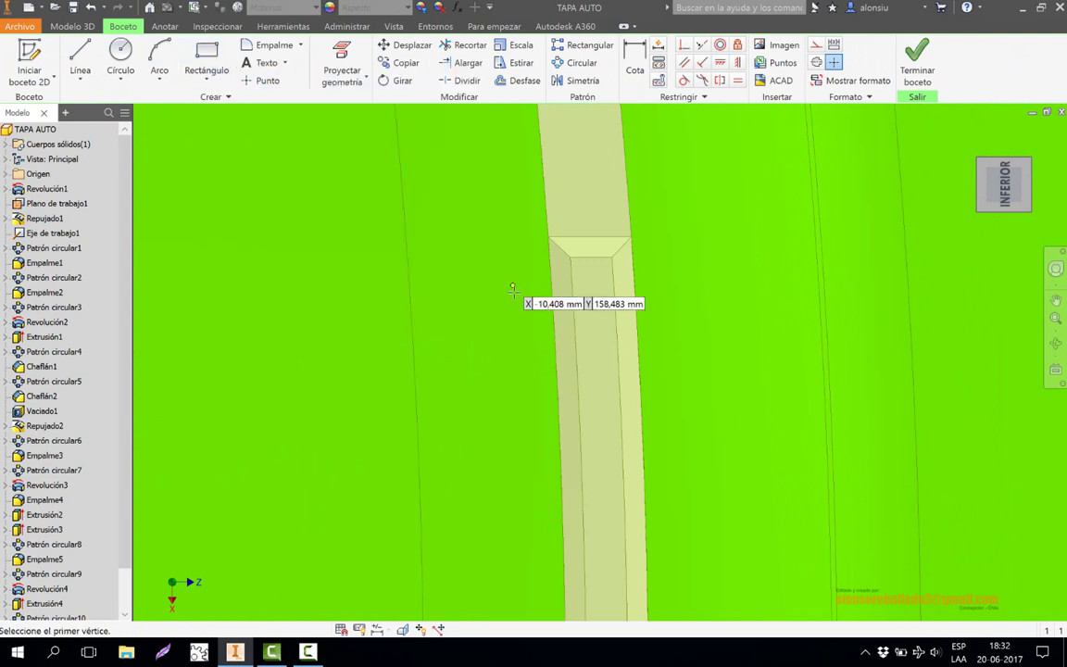
{"action": "left_click", "coordinate": [600, 290]}
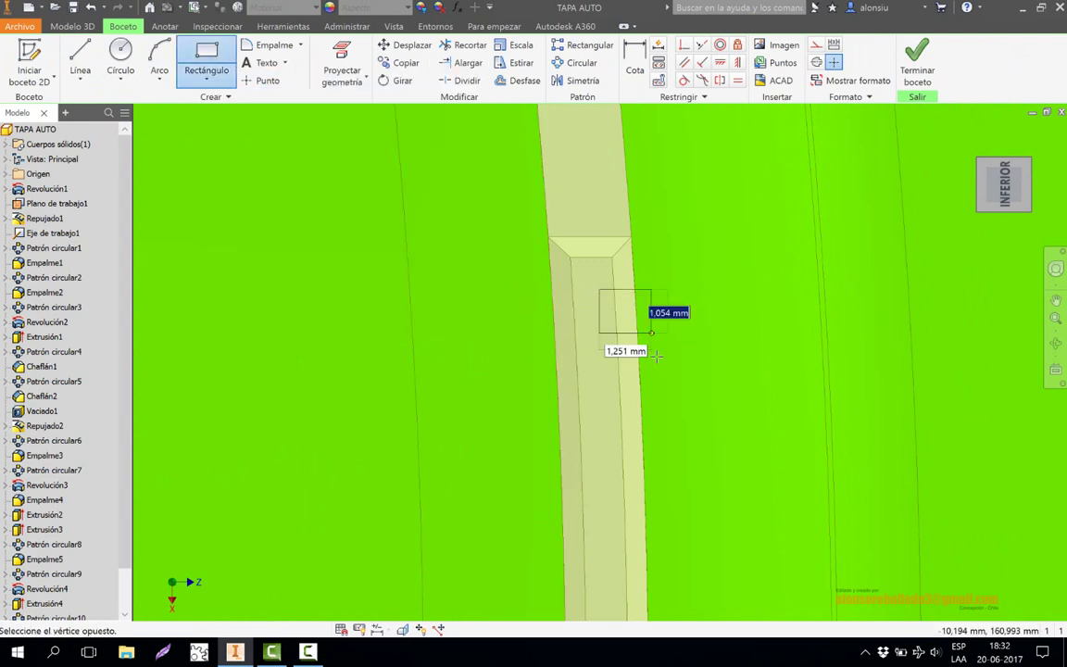
{"action": "left_click", "coordinate": [682, 419]}
Draw a line about 22 mm long across the middle of the tab along the horizontal axis and make it a centerline.
{"action": "scroll", "coordinate": [667, 306], "scroll_direction": "down", "scroll_amount": 5}
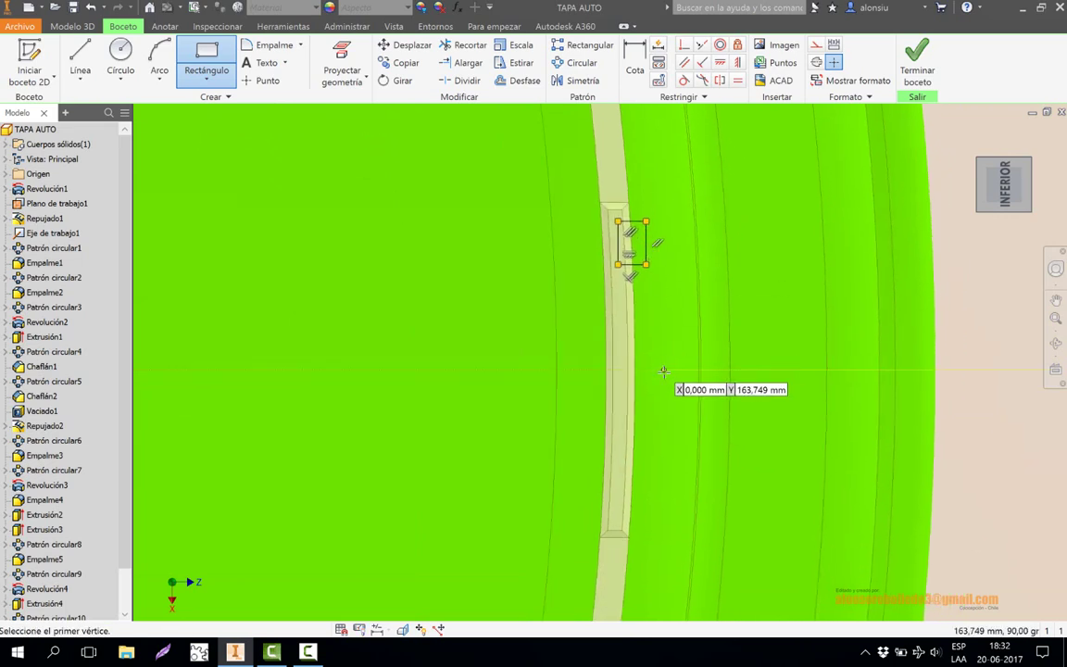
{"action": "scroll", "coordinate": [664, 371], "scroll_direction": "up", "scroll_amount": 3}
{"action": "scroll", "coordinate": [664, 372], "scroll_direction": "down", "scroll_amount": 2}
{"action": "key", "text": "l"}
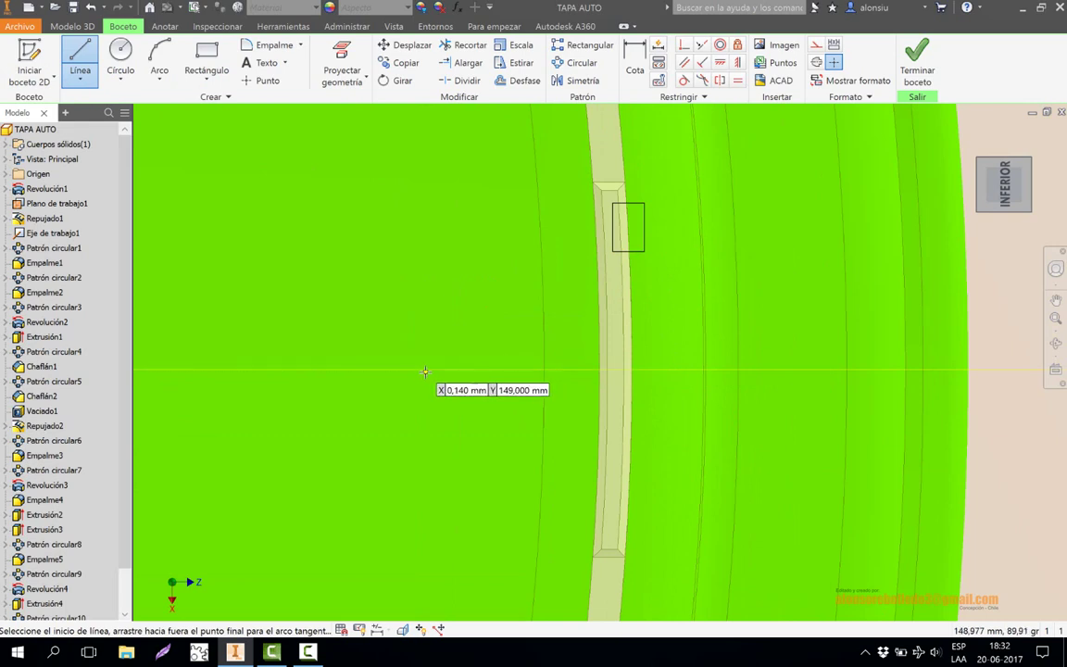
{"action": "left_click", "coordinate": [428, 369]}
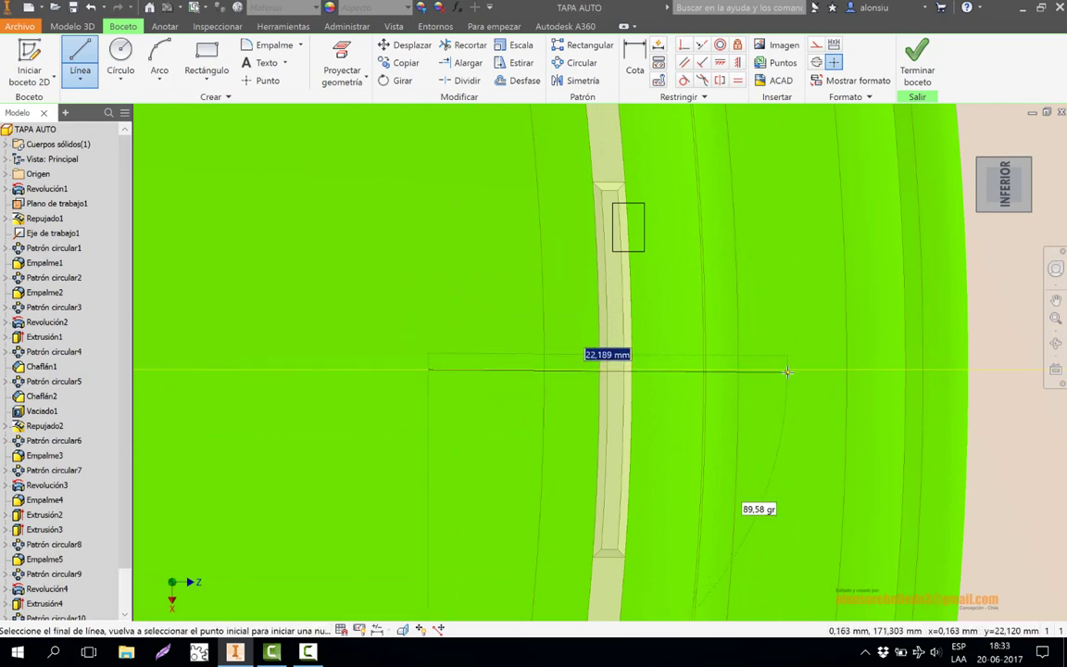
{"action": "key", "text": "Escape"}
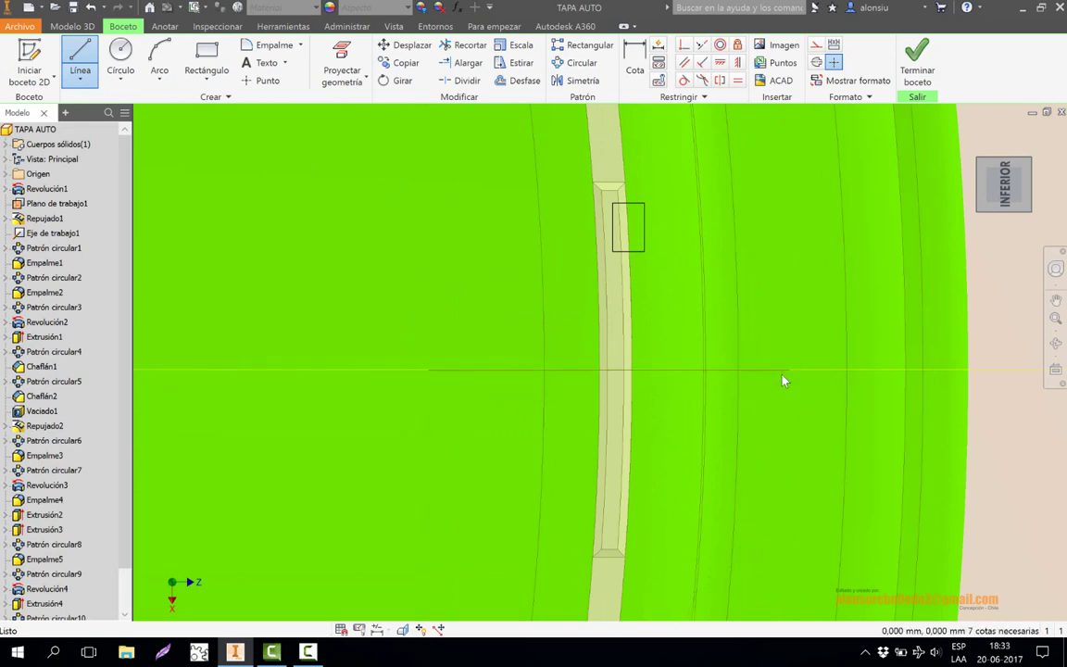
{"action": "left_click", "coordinate": [769, 371]}
{"action": "left_click", "coordinate": [816, 62]}
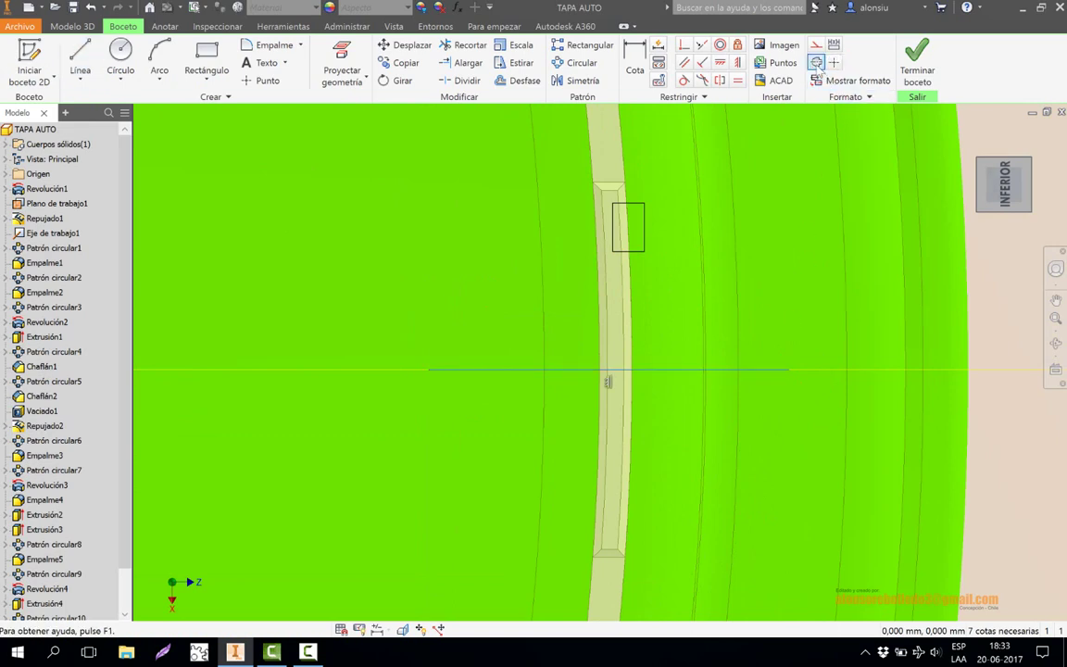
Mirror the small rectangle about the centerline to the lower end of the tab.
{"action": "left_click", "coordinate": [583, 81]}
{"action": "left_click_drag", "start_coordinate": [587, 197], "coordinate": [697, 294]}
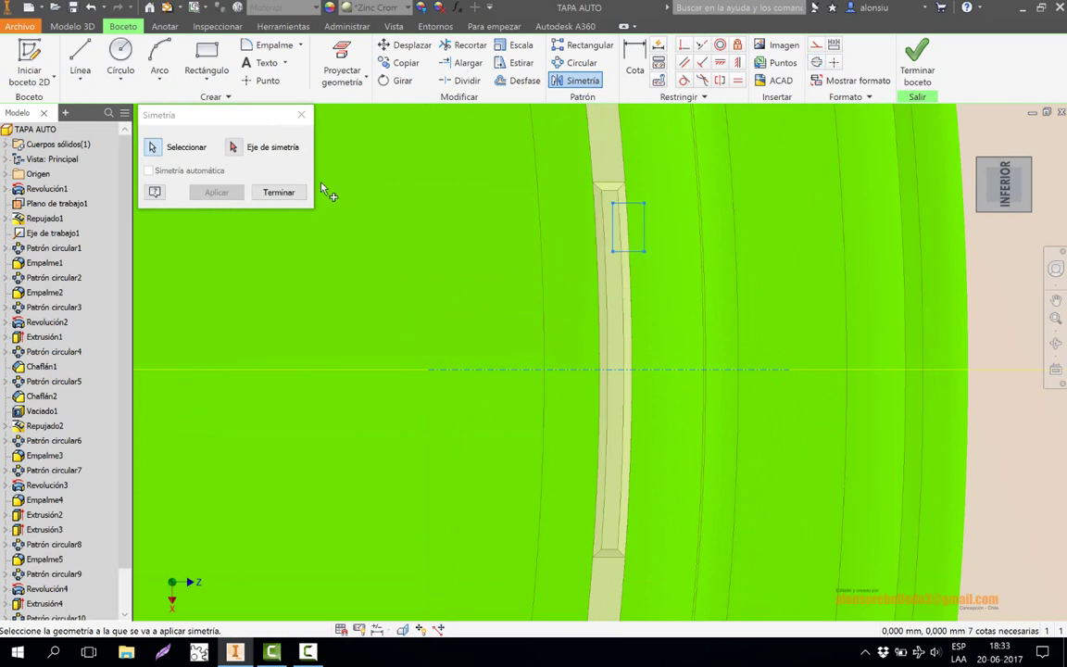
{"action": "left_click", "coordinate": [235, 151]}
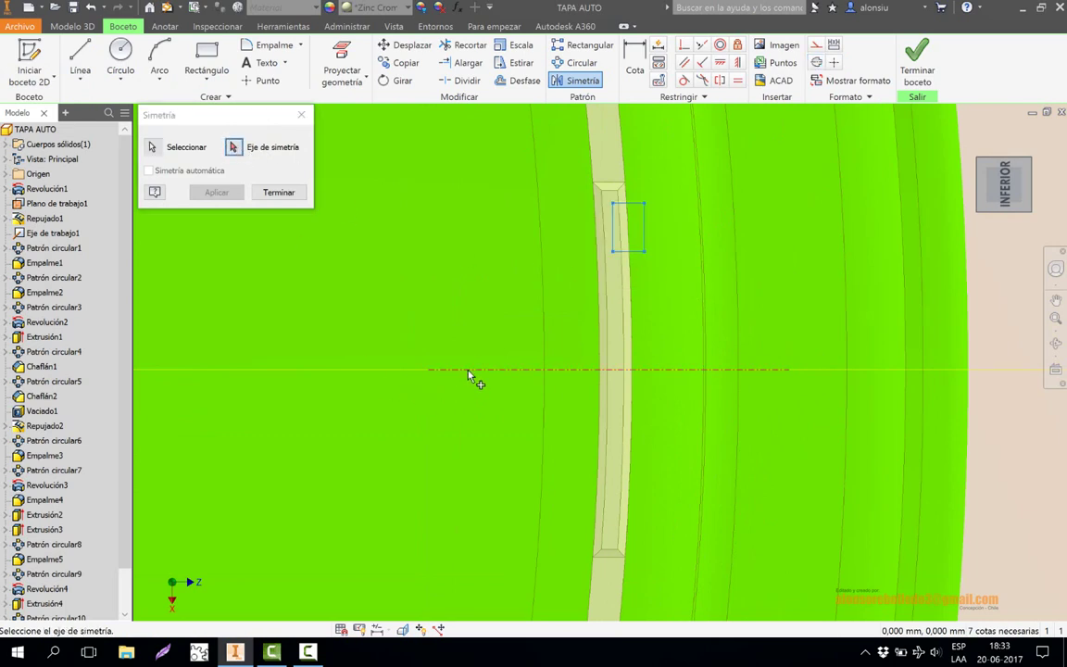
{"action": "left_click", "coordinate": [471, 371]}
{"action": "left_click", "coordinate": [217, 193]}
{"action": "left_click", "coordinate": [278, 192]}
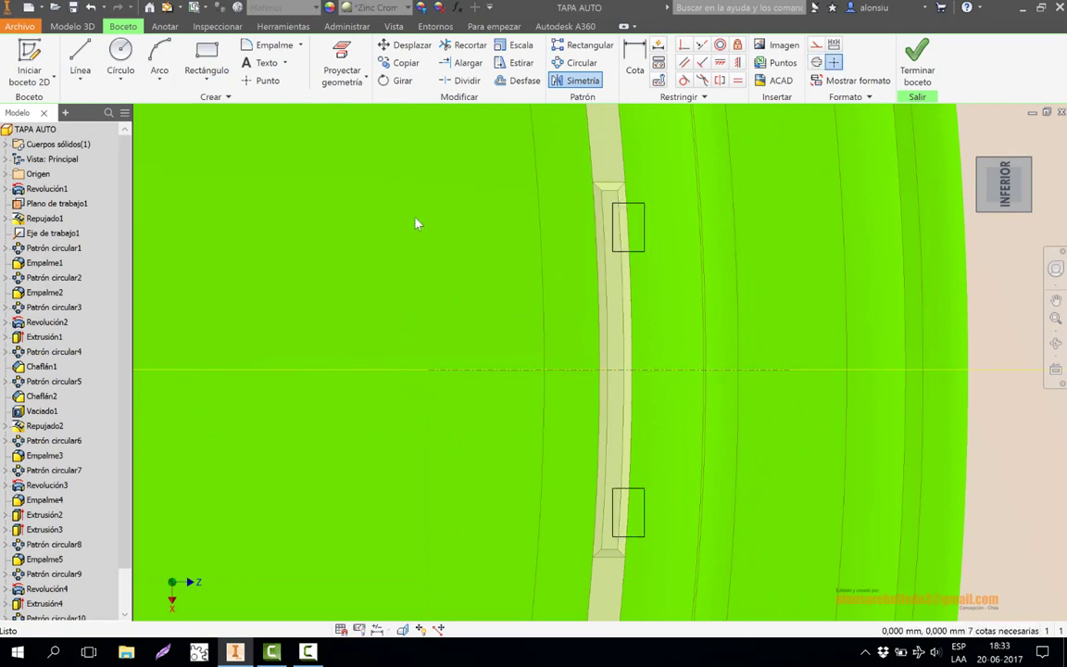
Draw a taller rectangle about 2.7 mm wide between the two small ones, crossing the centerline and overlapping the tab's outer edge.
{"action": "left_click", "coordinate": [206, 61]}
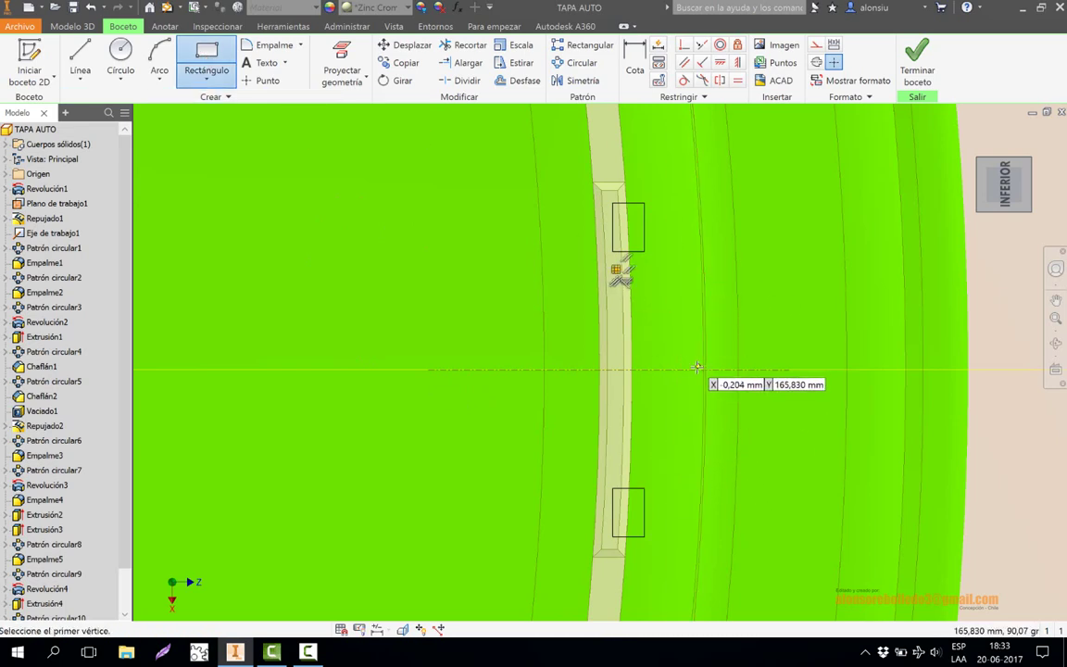
{"action": "key", "text": "Escape"}
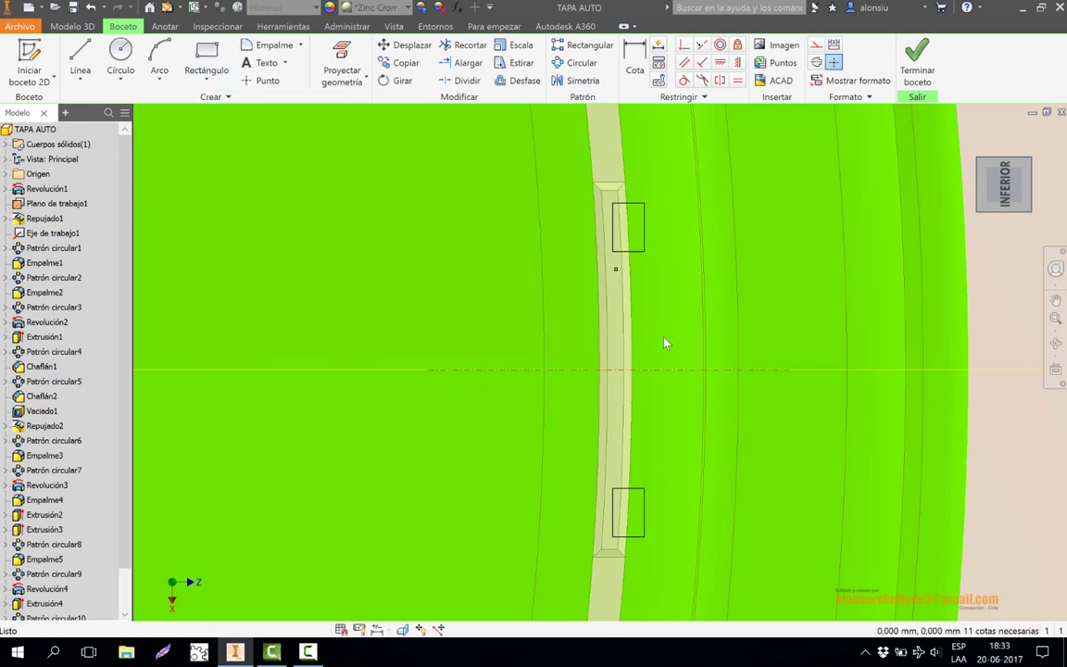
{"action": "left_click", "coordinate": [206, 57]}
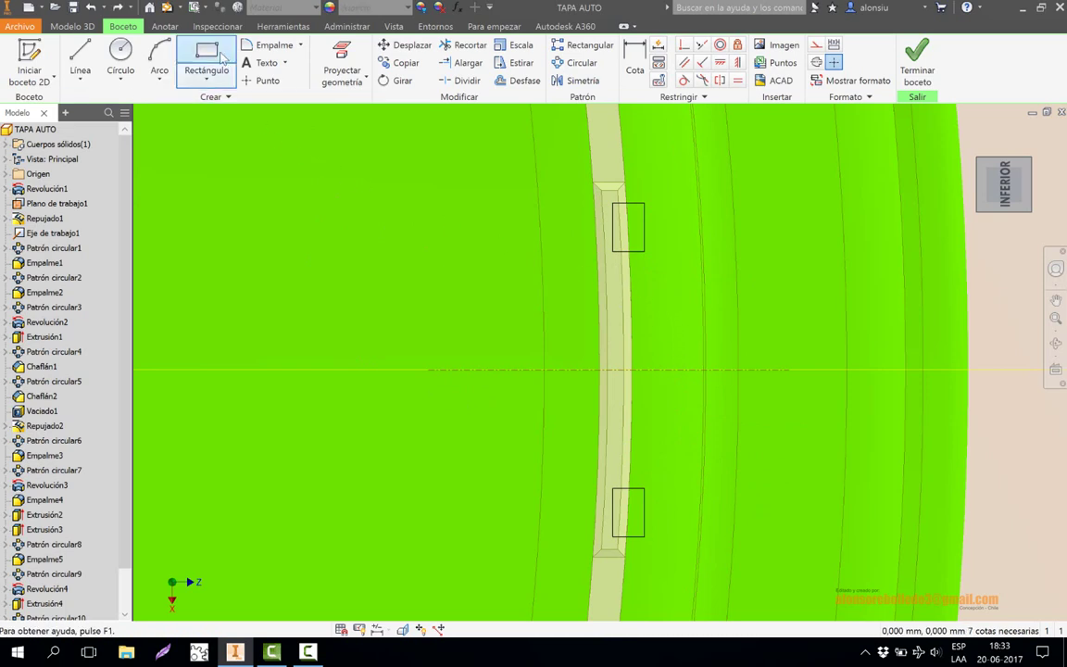
{"action": "left_click", "coordinate": [613, 275]}
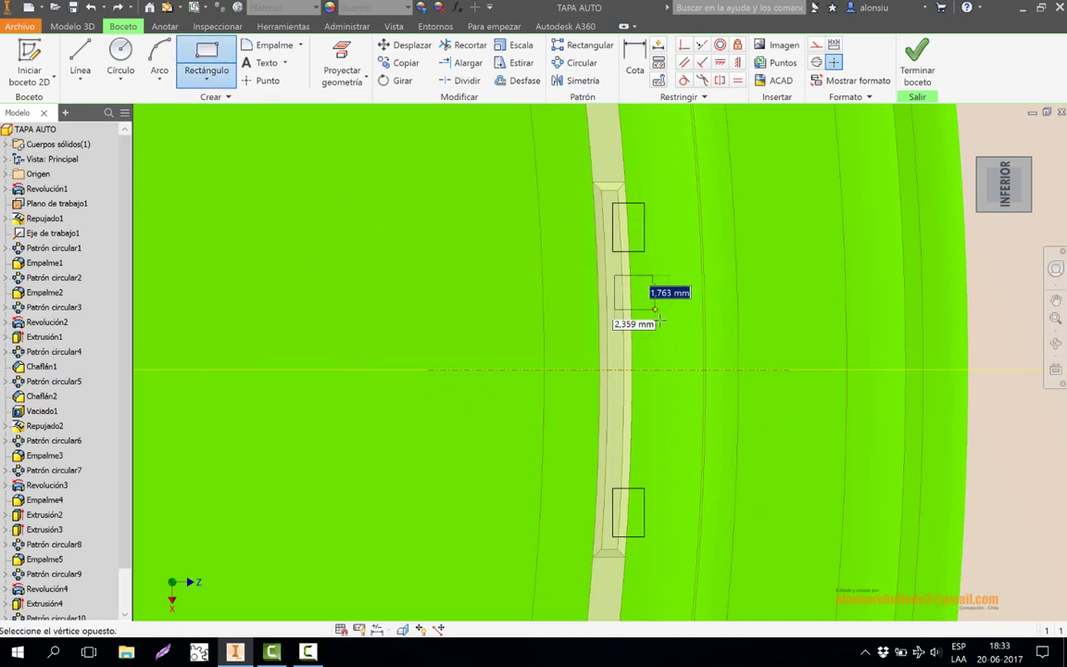
{"action": "left_click", "coordinate": [658, 460]}
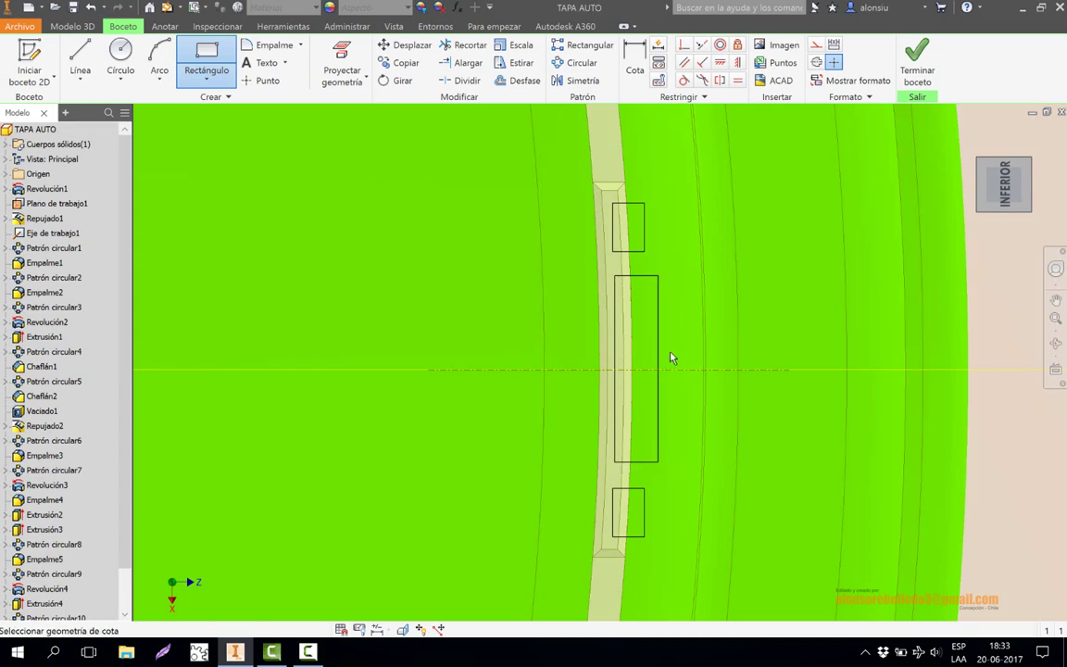
Dimension the gap between the upper small rectangle and the tall middle rectangle to 1.5 mm.
{"action": "key", "text": "d"}
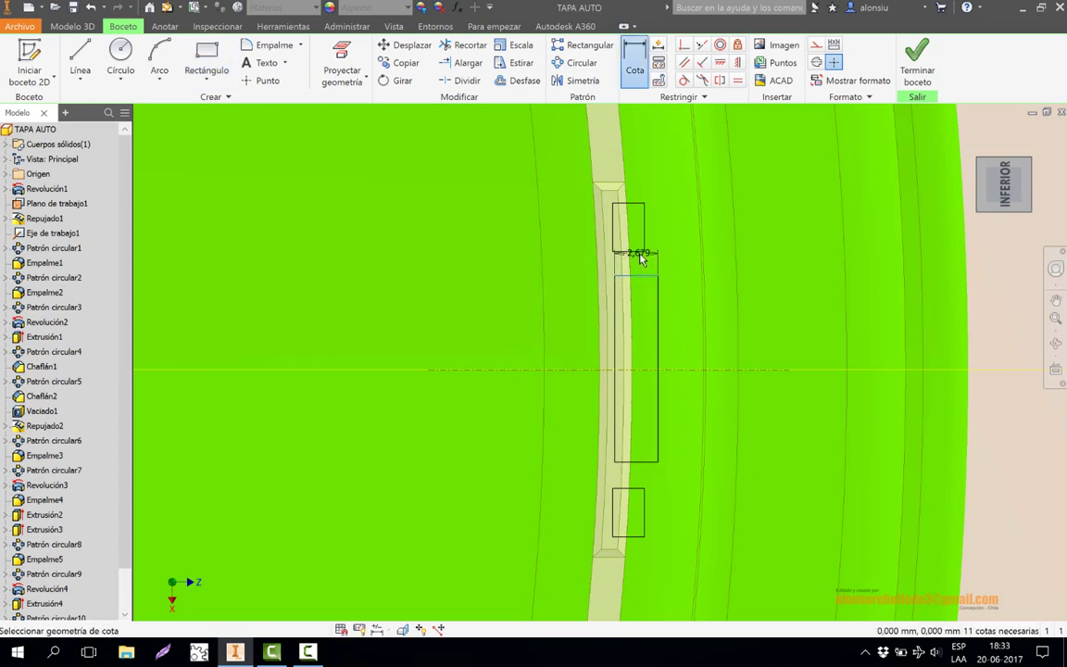
{"action": "left_click", "coordinate": [761, 263]}
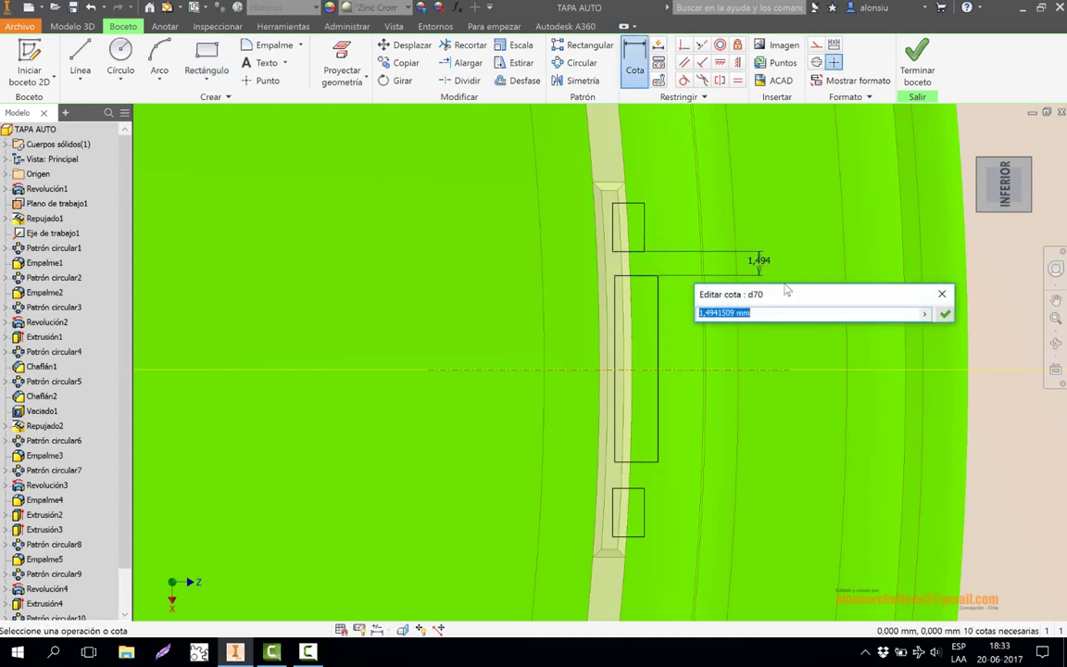
{"action": "type", "text": "1,5"}
{"action": "key", "text": "Return"}
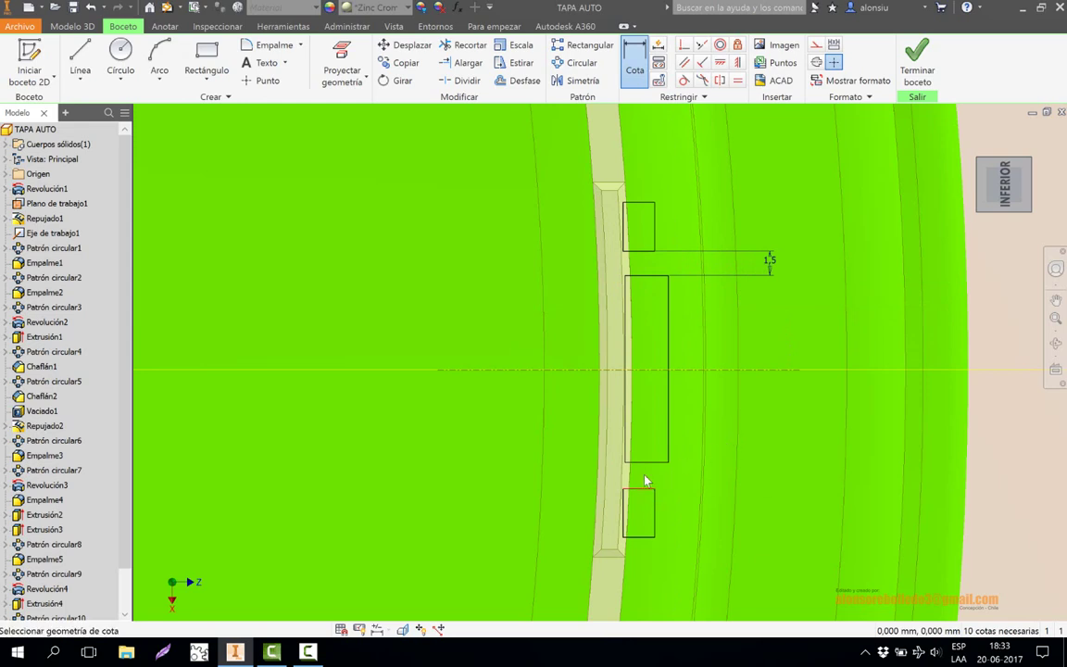
Dimension the gap between the tall middle rectangle and the lower small rectangle, linking it to the upper gap's 1.5 mm dimension.
{"action": "left_click", "coordinate": [786, 479]}
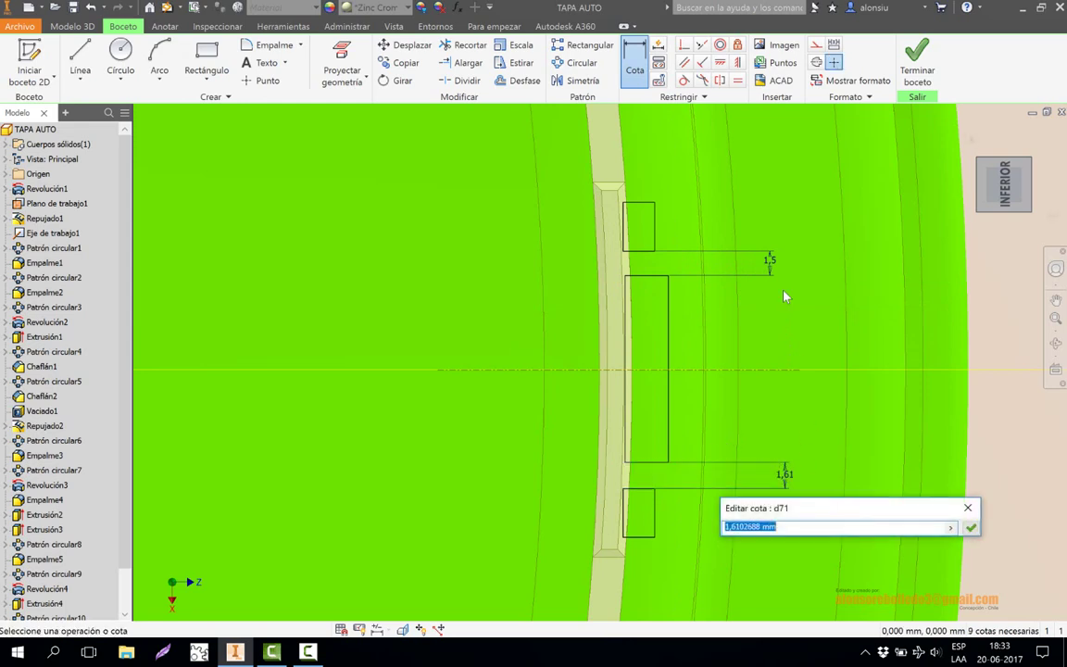
{"action": "left_click", "coordinate": [770, 261]}
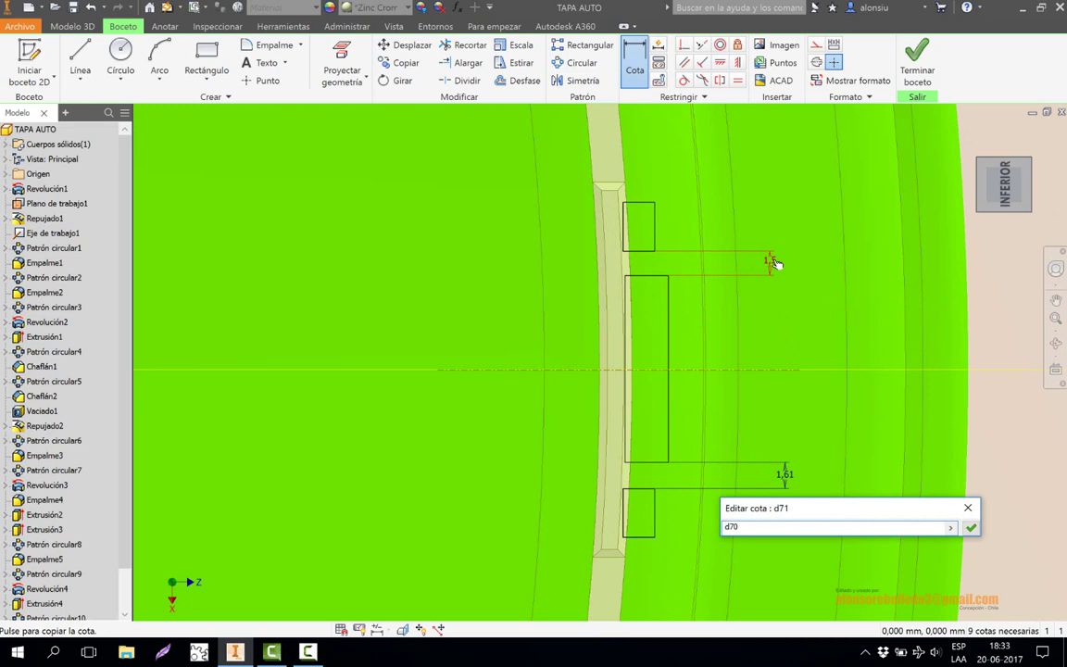
{"action": "left_click", "coordinate": [971, 527]}
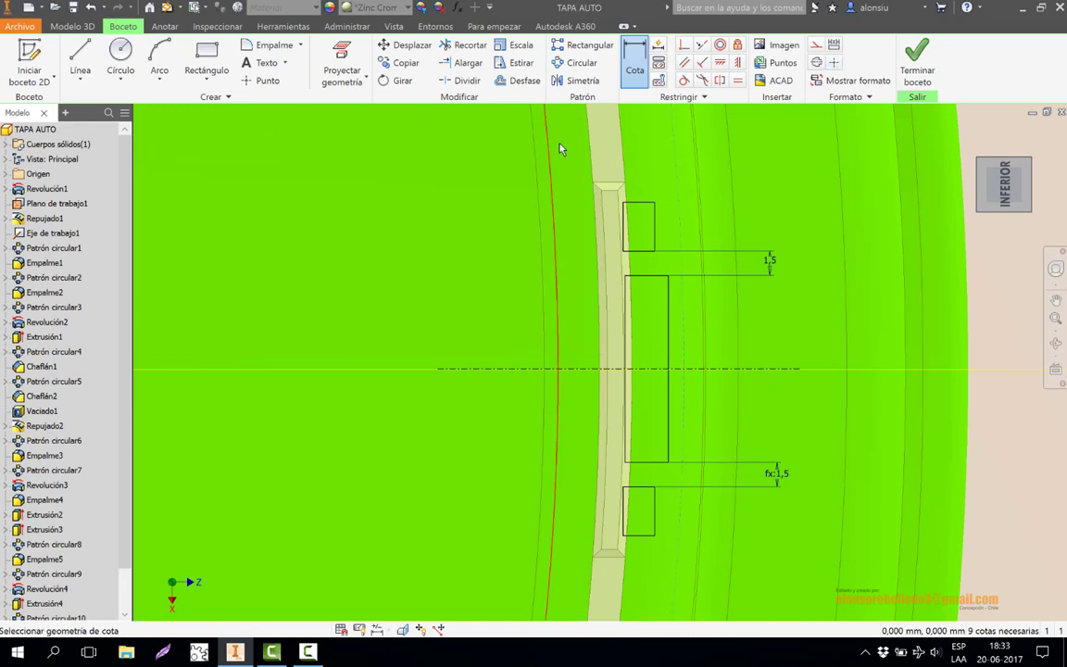
{"action": "key", "text": "Escape"}
Move all three rectangles together horizontally toward the wheel's centre so they straddle the tab's outer edge, removing the constraints that block it.
{"action": "left_click_drag", "start_coordinate": [567, 162], "coordinate": [686, 537]}
{"action": "left_click", "coordinate": [406, 44]}
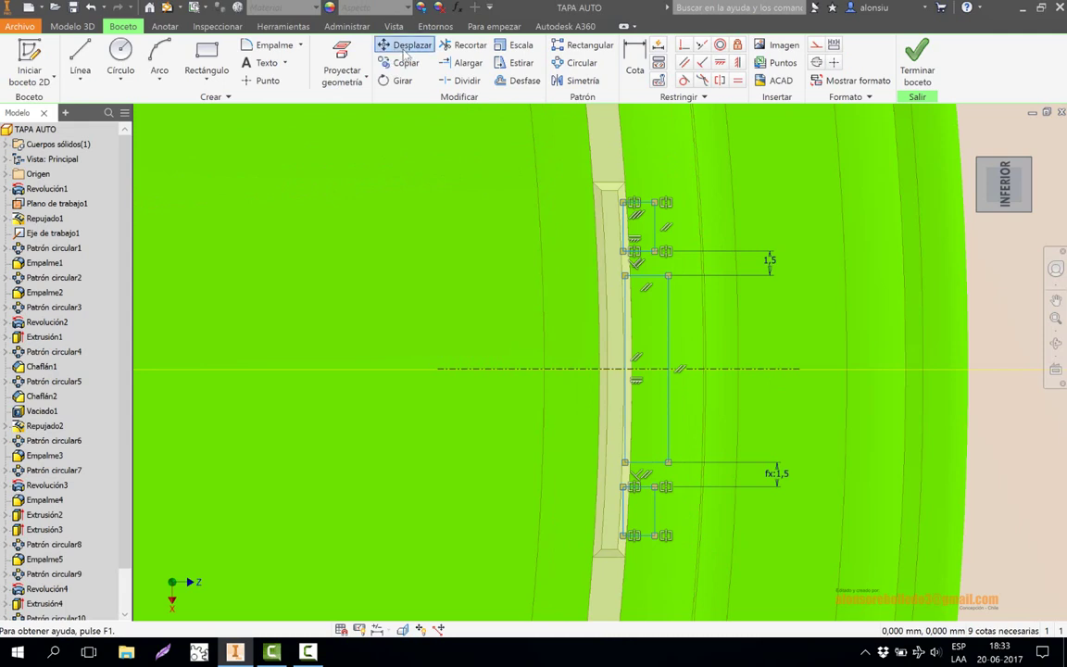
{"action": "left_click", "coordinate": [233, 148]}
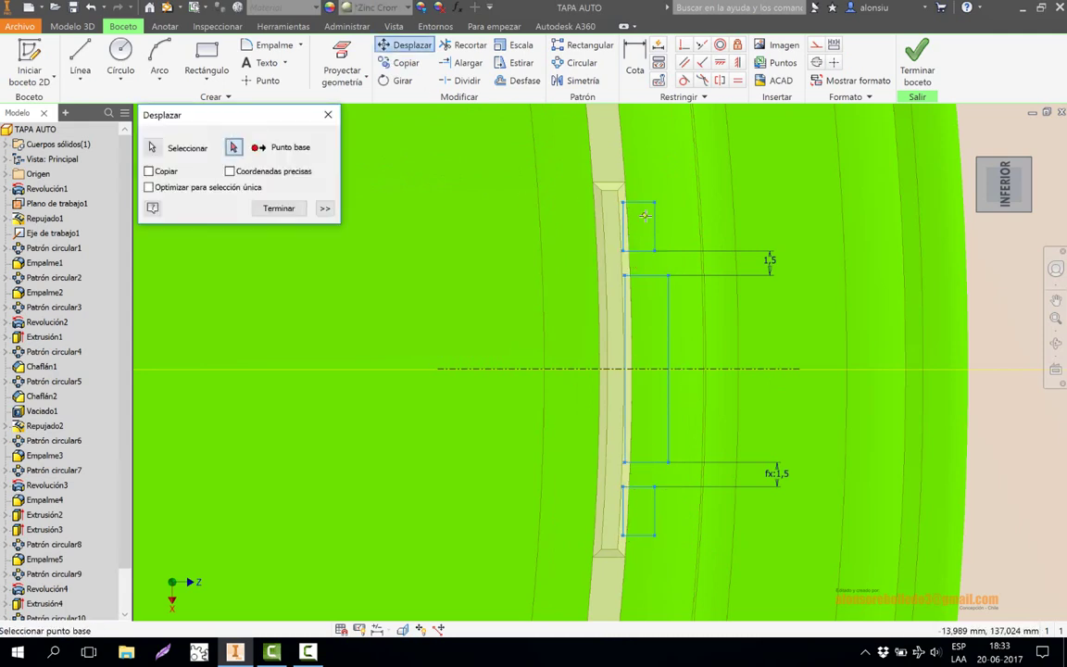
{"action": "left_click", "coordinate": [600, 208]}
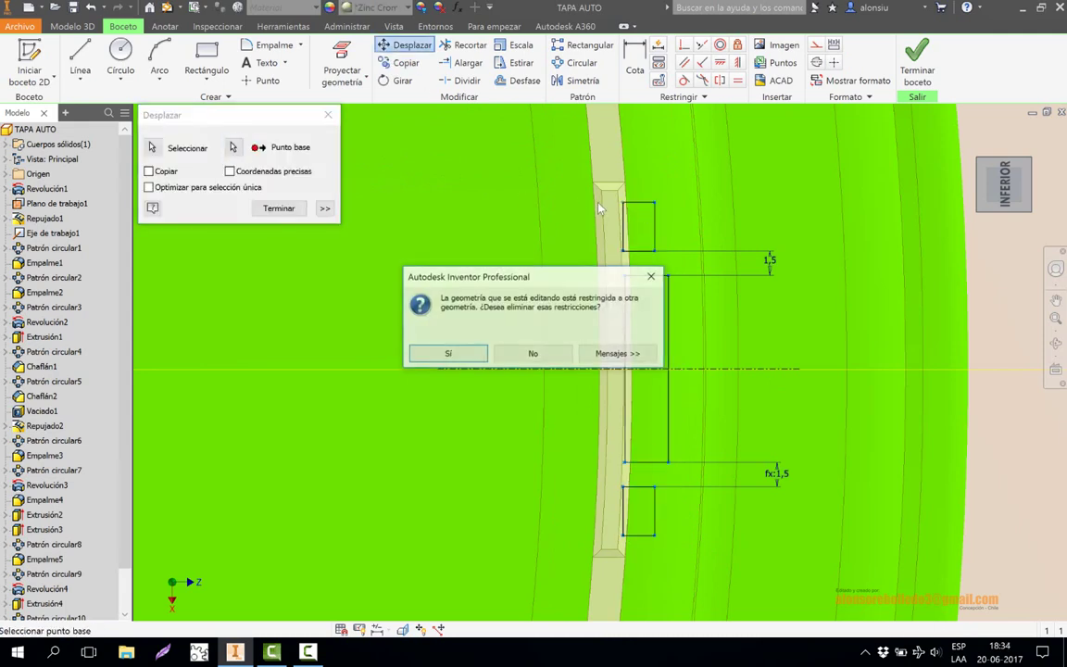
{"action": "left_click", "coordinate": [463, 353]}
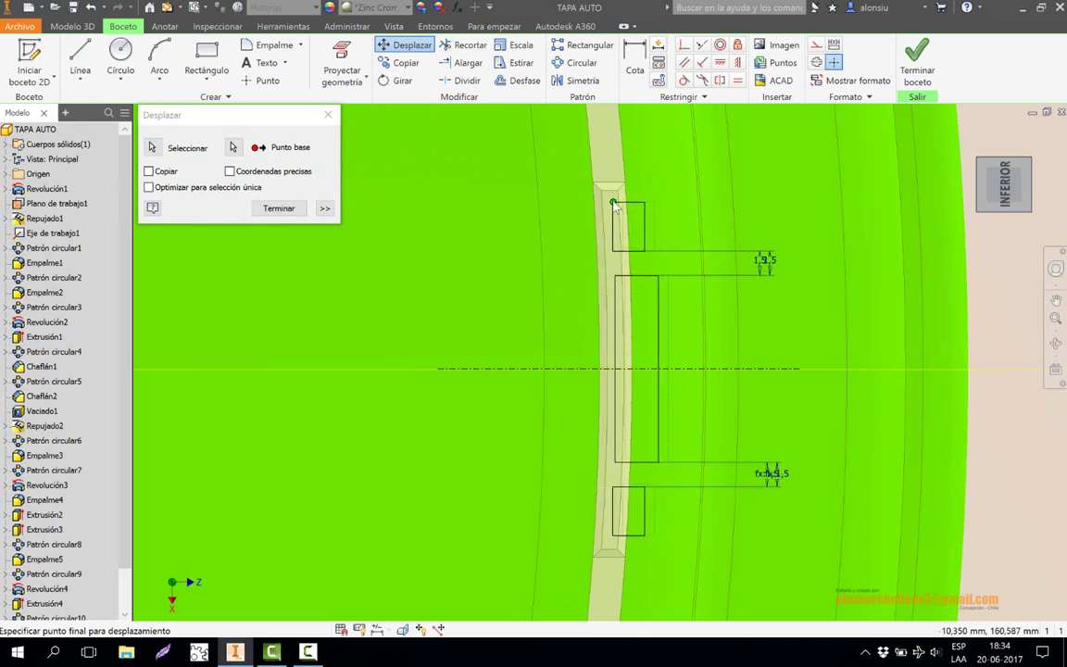
{"action": "left_click", "coordinate": [612, 203]}
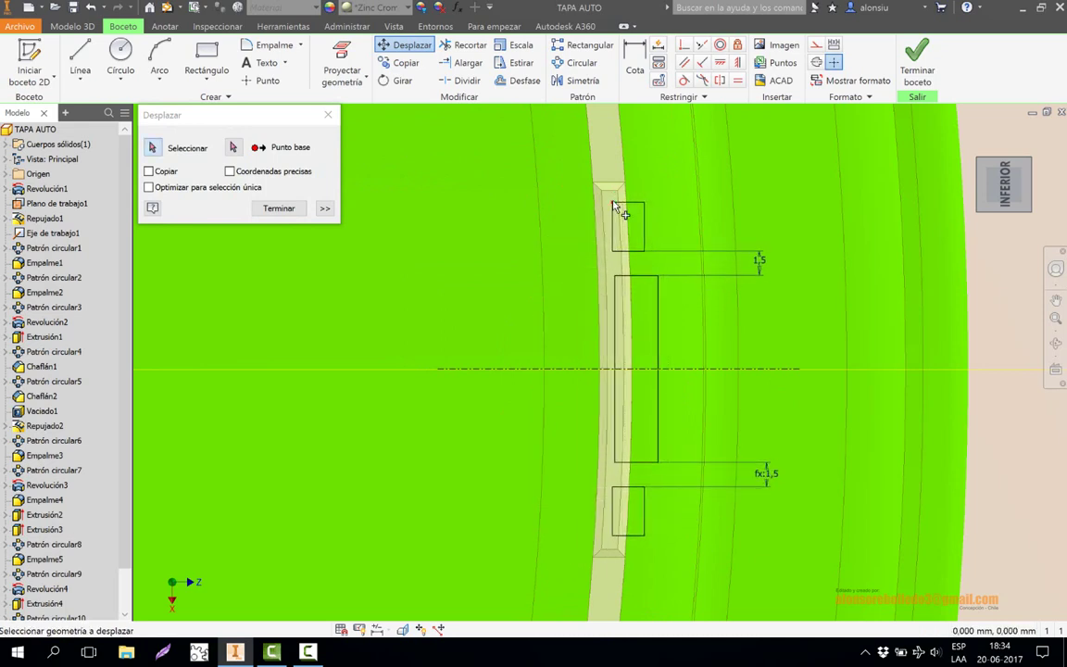
{"action": "left_click", "coordinate": [291, 207]}
Extrude the three rectangles as a 30 mm deep cut running along the tab, in the reversed direction.
{"action": "left_click", "coordinate": [1055, 344]}
{"action": "left_click_drag", "start_coordinate": [593, 367], "coordinate": [564, 374]}
{"action": "key", "text": "e"}
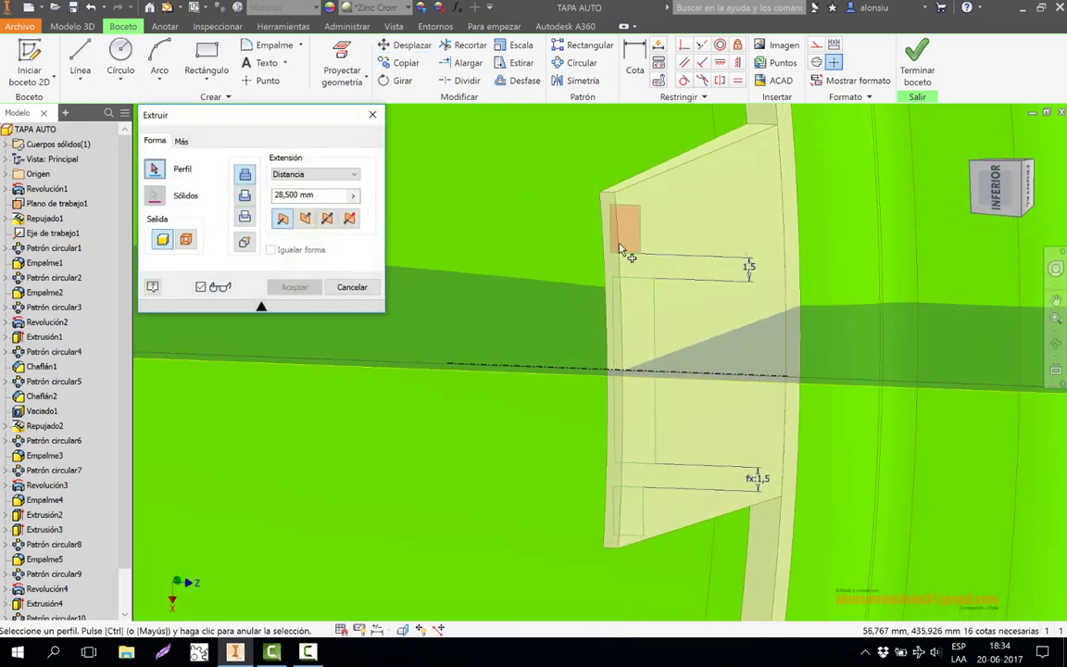
{"action": "left_click", "coordinate": [621, 248]}
{"action": "left_click", "coordinate": [638, 376]}
{"action": "left_click", "coordinate": [635, 509]}
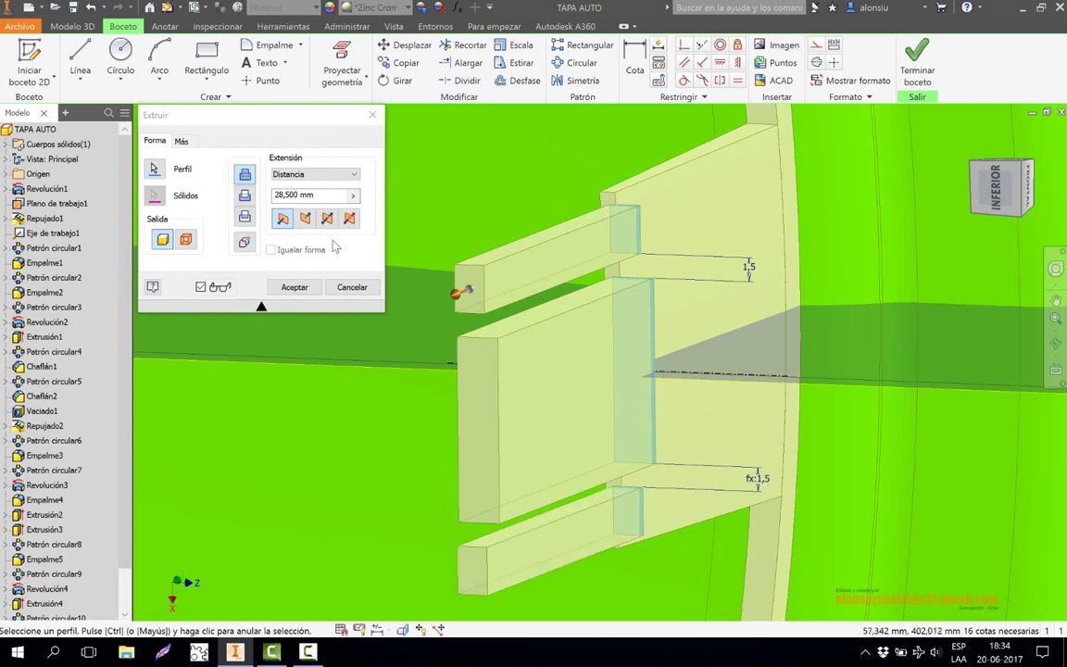
{"action": "left_click", "coordinate": [306, 218]}
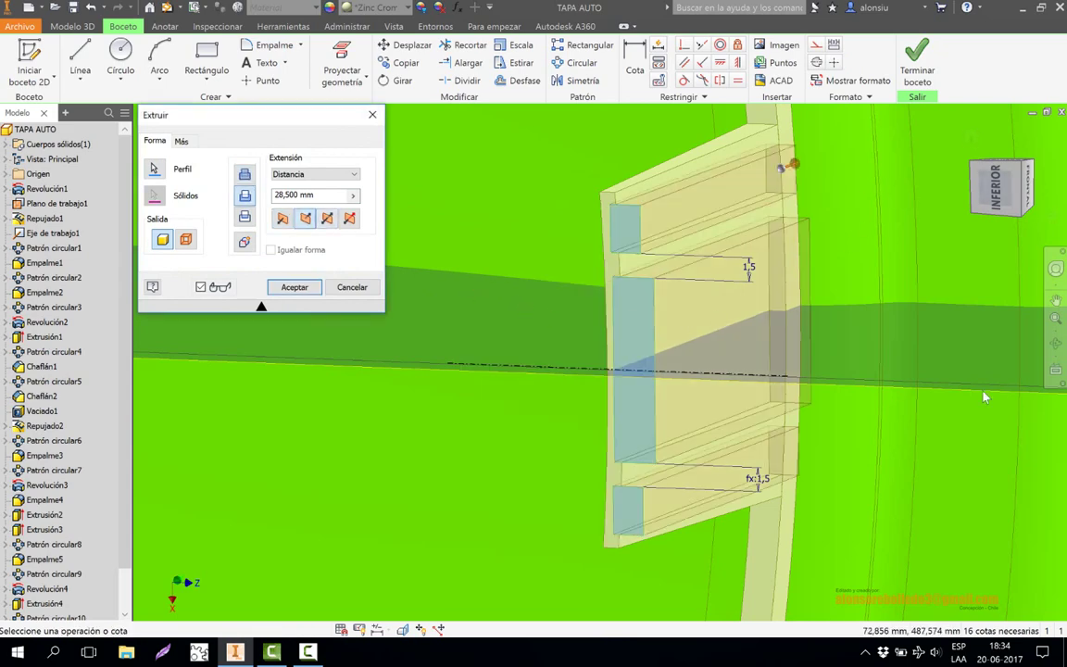
{"action": "left_click", "coordinate": [1056, 344]}
{"action": "left_click_drag", "start_coordinate": [675, 334], "coordinate": [528, 325]}
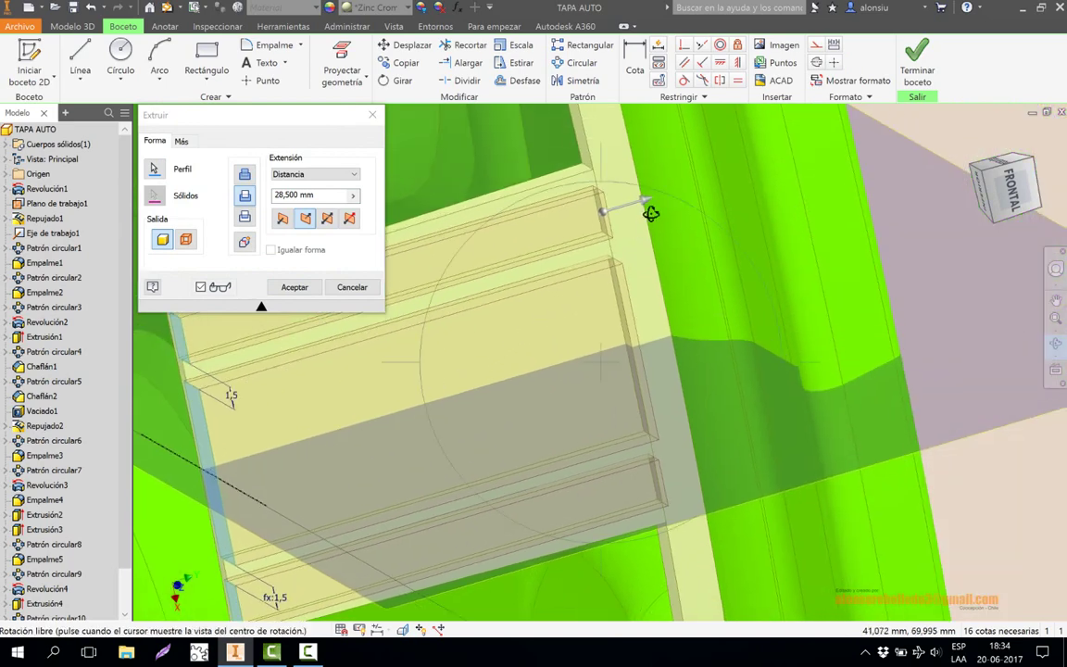
{"action": "key", "text": "Escape"}
{"action": "left_click_drag", "start_coordinate": [646, 201], "coordinate": [674, 206]}
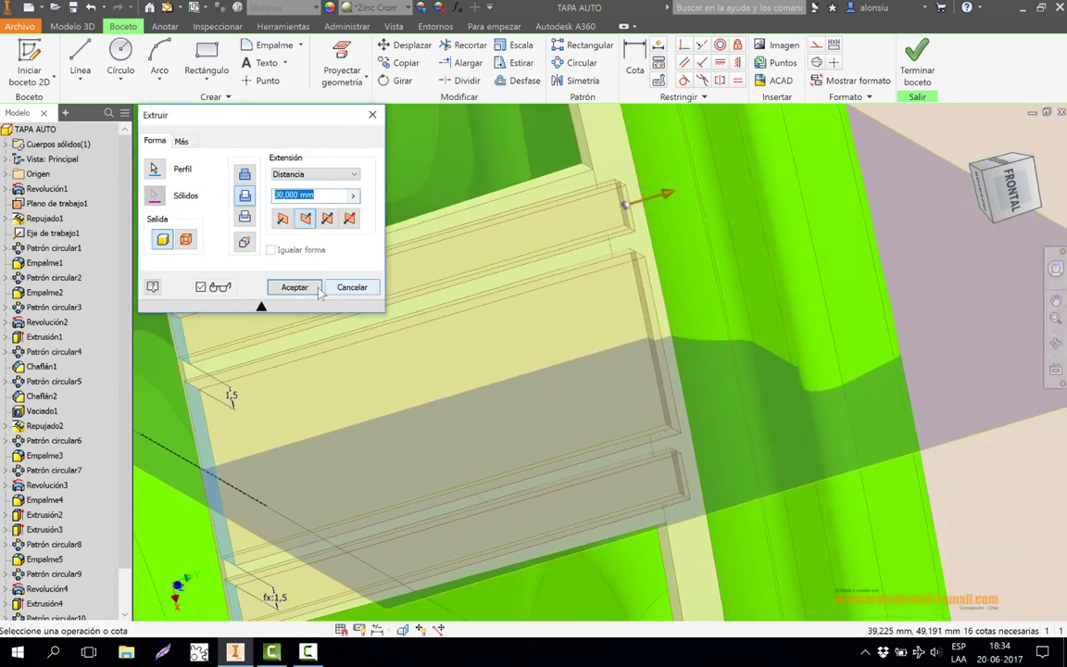
{"action": "left_click", "coordinate": [295, 287]}
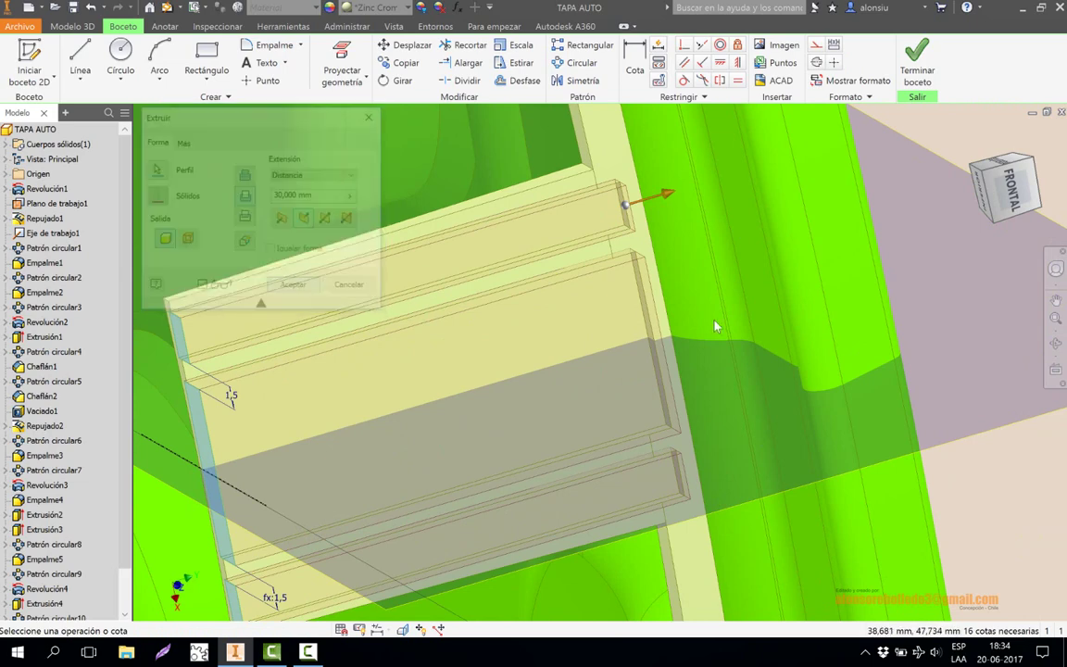
Pattern the three-groove cut circularly around the cover's central axis with 6 instances over 360 degrees.
{"action": "scroll", "coordinate": [650, 292], "scroll_direction": "up", "scroll_amount": 3}
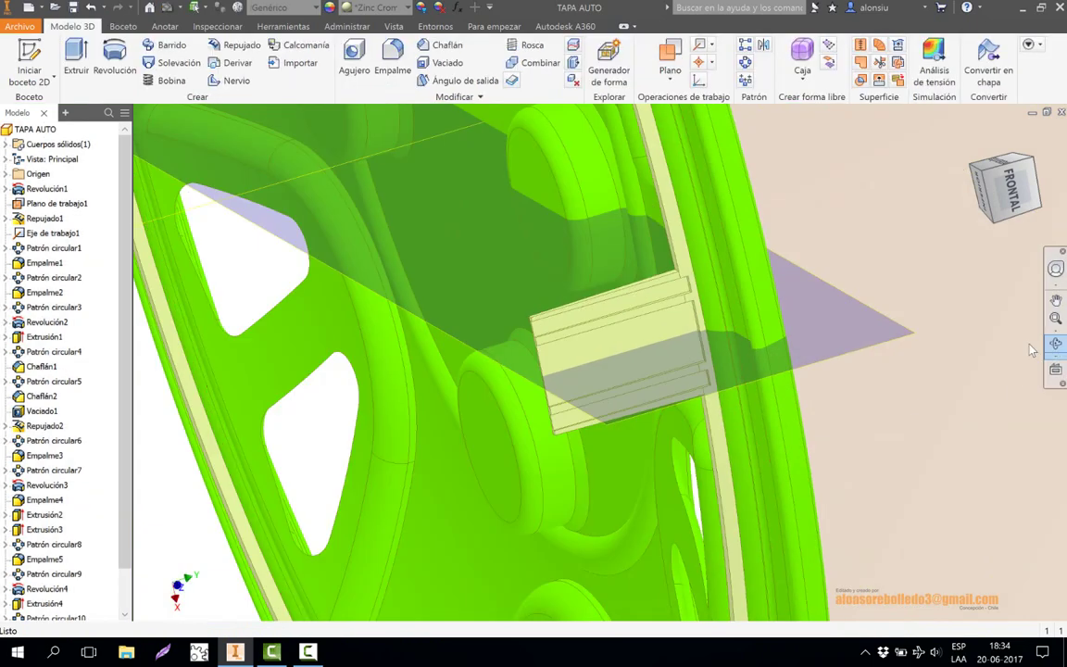
{"action": "left_click", "coordinate": [1055, 343]}
{"action": "left_click_drag", "start_coordinate": [602, 374], "coordinate": [717, 297]}
{"action": "right_click", "coordinate": [713, 298]}
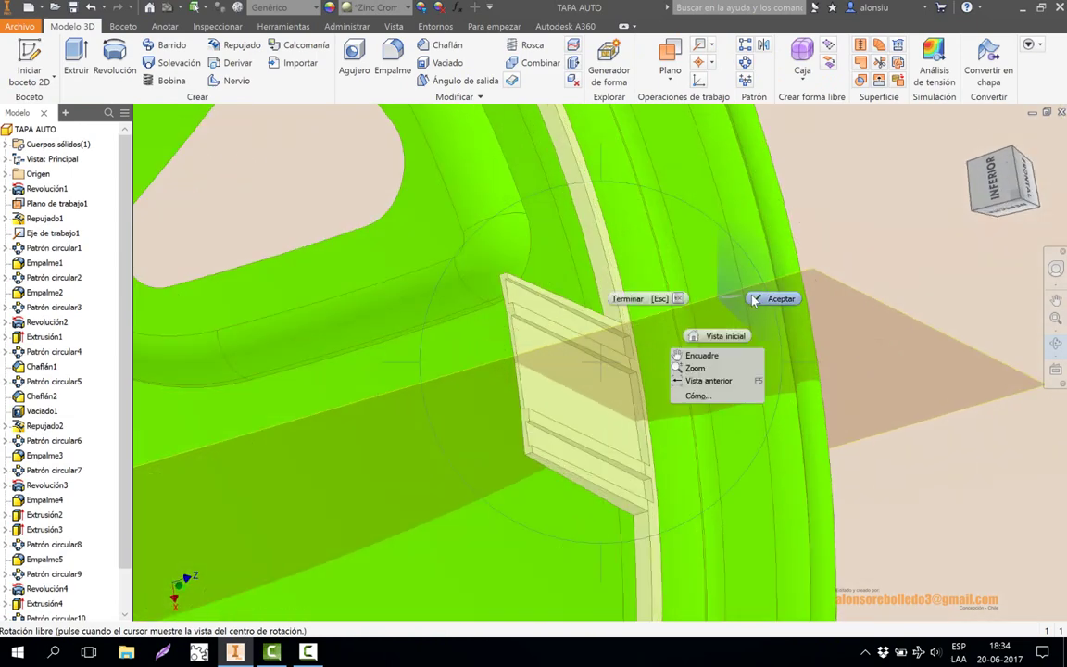
{"action": "left_click", "coordinate": [777, 299]}
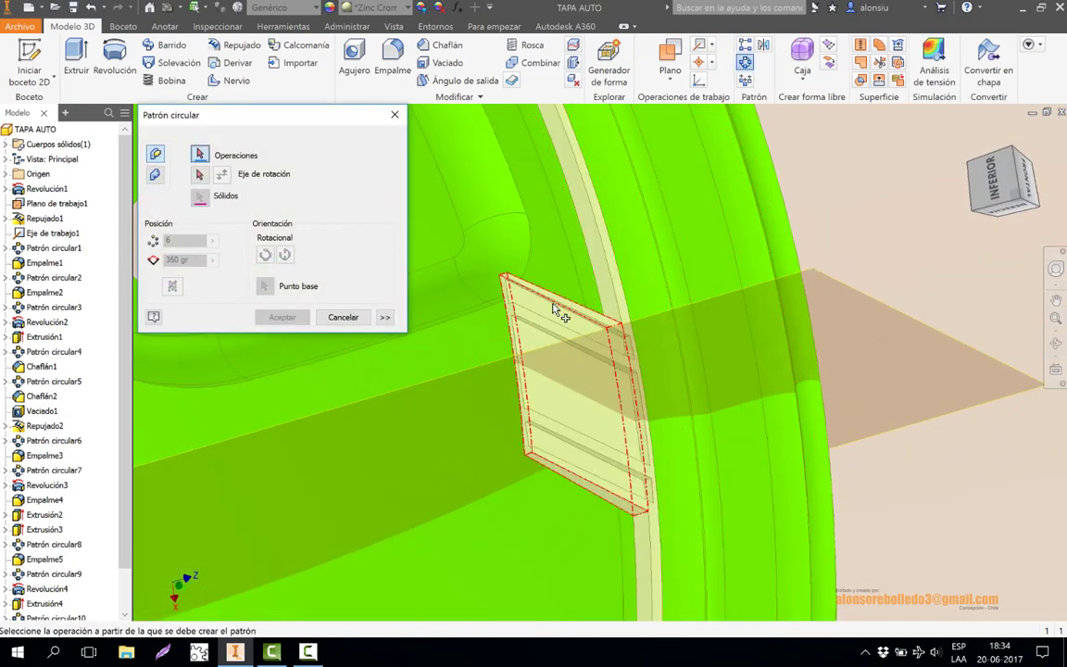
{"action": "left_click", "coordinate": [554, 306]}
{"action": "left_click", "coordinate": [199, 175]}
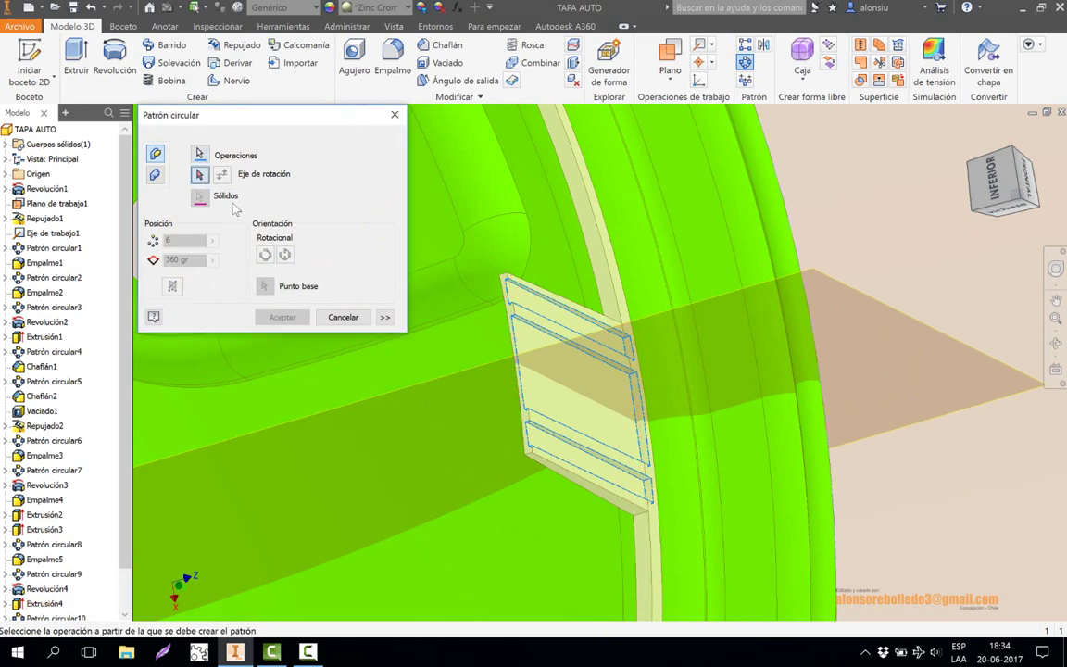
{"action": "scroll", "coordinate": [371, 379], "scroll_direction": "down", "scroll_amount": 5}
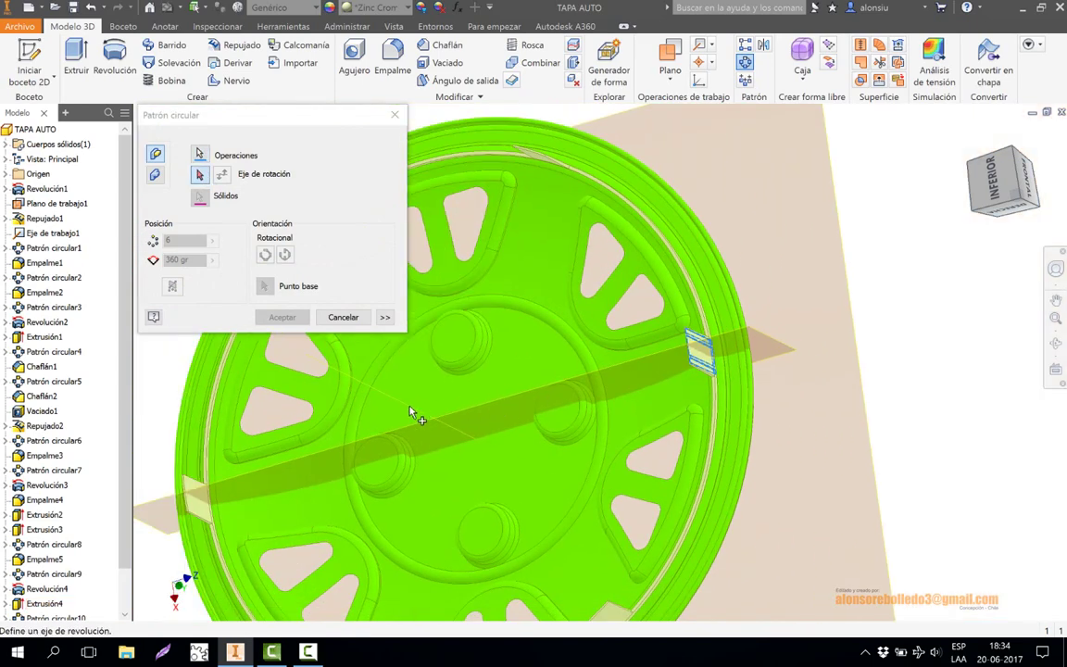
{"action": "left_click", "coordinate": [412, 414]}
{"action": "middle_click_drag", "start_coordinate": [468, 375], "coordinate": [587, 271]}
{"action": "left_click", "coordinate": [304, 318]}
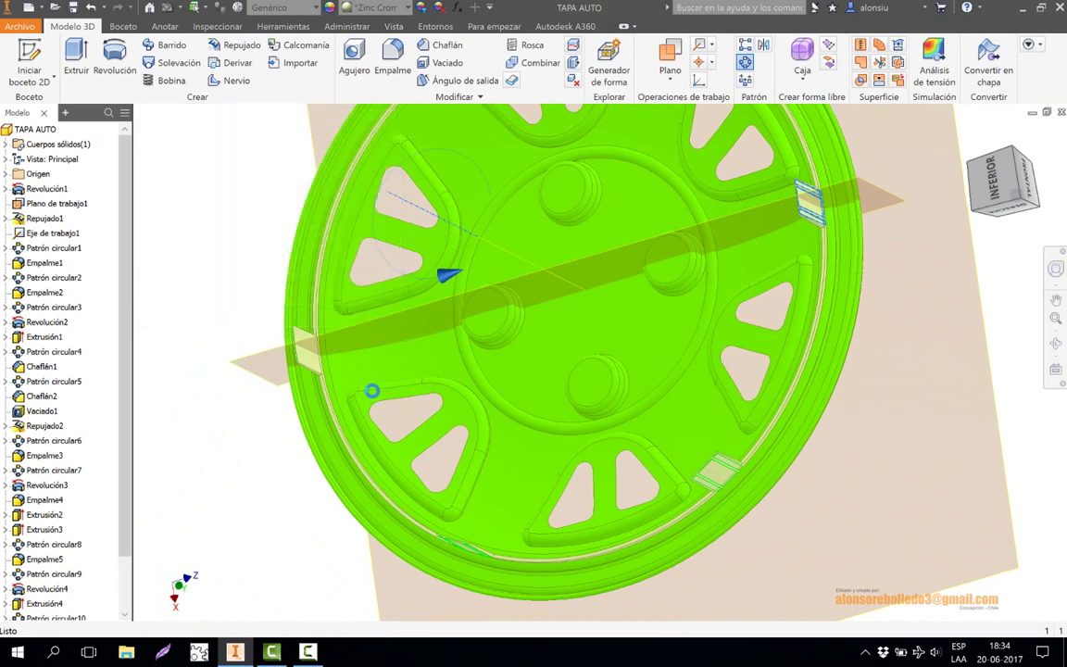
Examine the grooved tabs around the back of the cover from several angles.
{"action": "scroll", "coordinate": [768, 510], "scroll_direction": "down", "scroll_amount": 6}
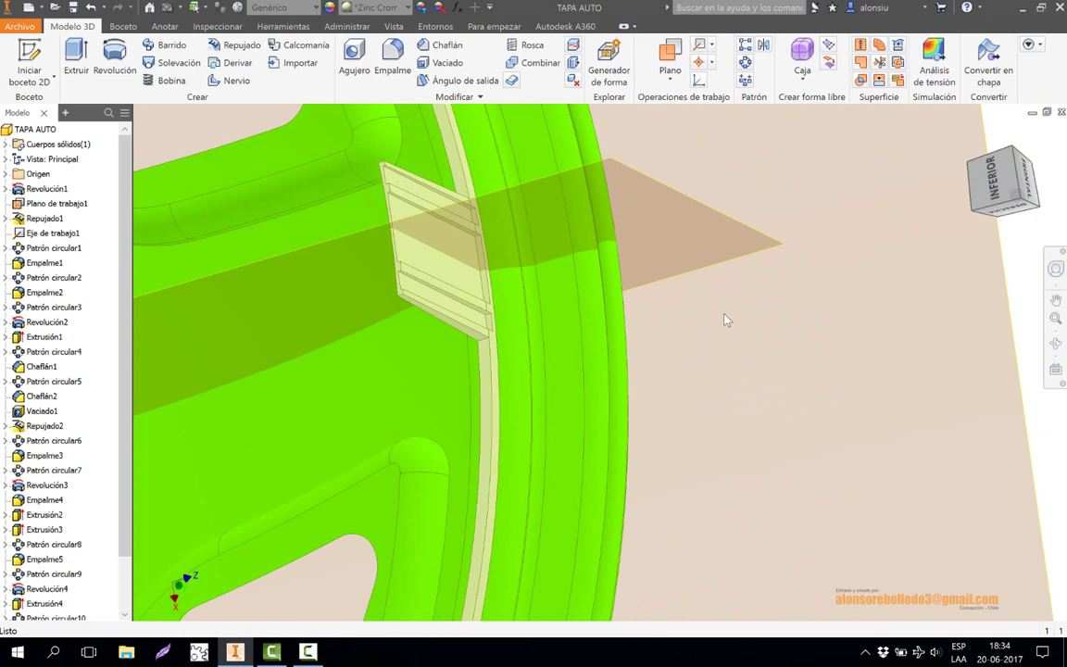
{"action": "middle_click_drag", "start_coordinate": [669, 329], "coordinate": [680, 347]}
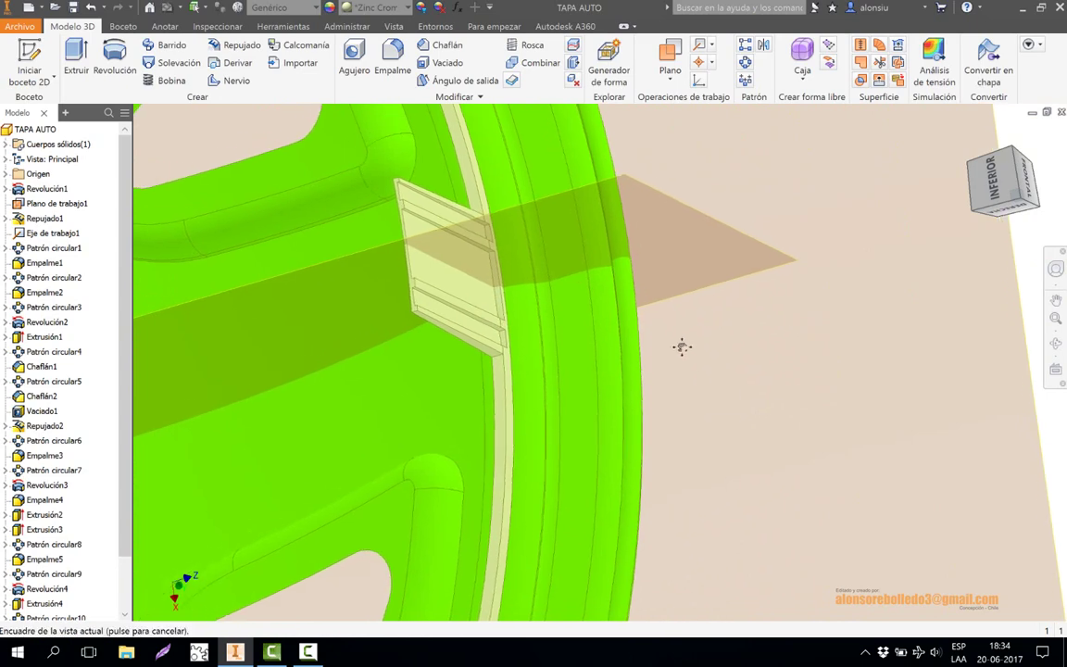
{"action": "left_click", "coordinate": [1055, 344]}
{"action": "left_click_drag", "start_coordinate": [434, 393], "coordinate": [494, 381]}
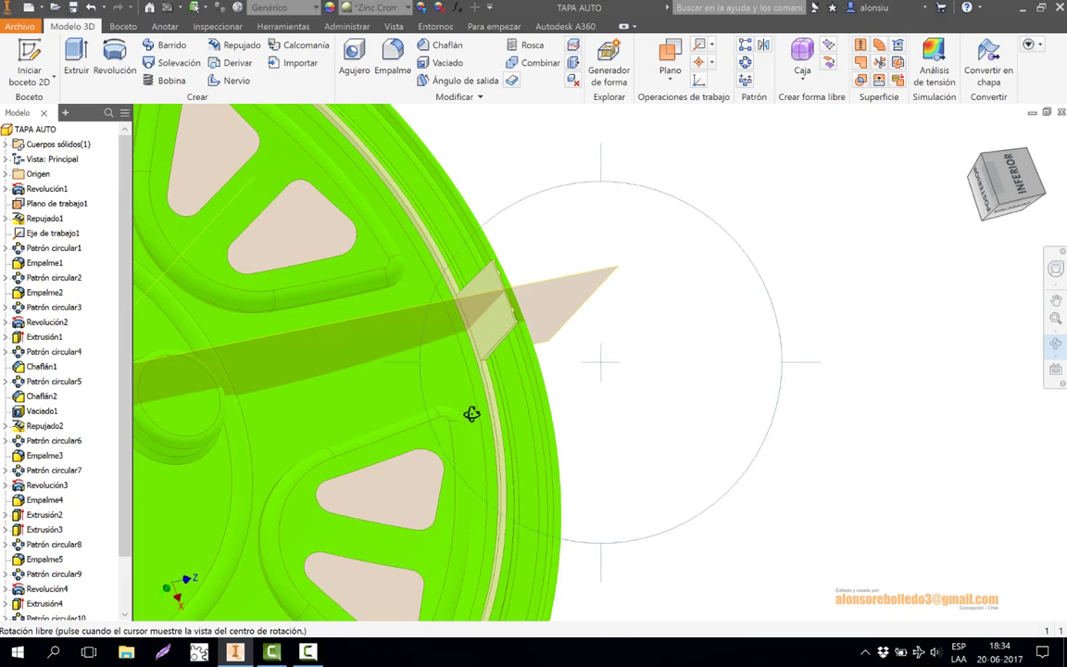
{"action": "left_click_drag", "start_coordinate": [493, 418], "coordinate": [453, 310]}
{"action": "right_click", "coordinate": [453, 310]}
{"action": "left_click", "coordinate": [502, 313]}
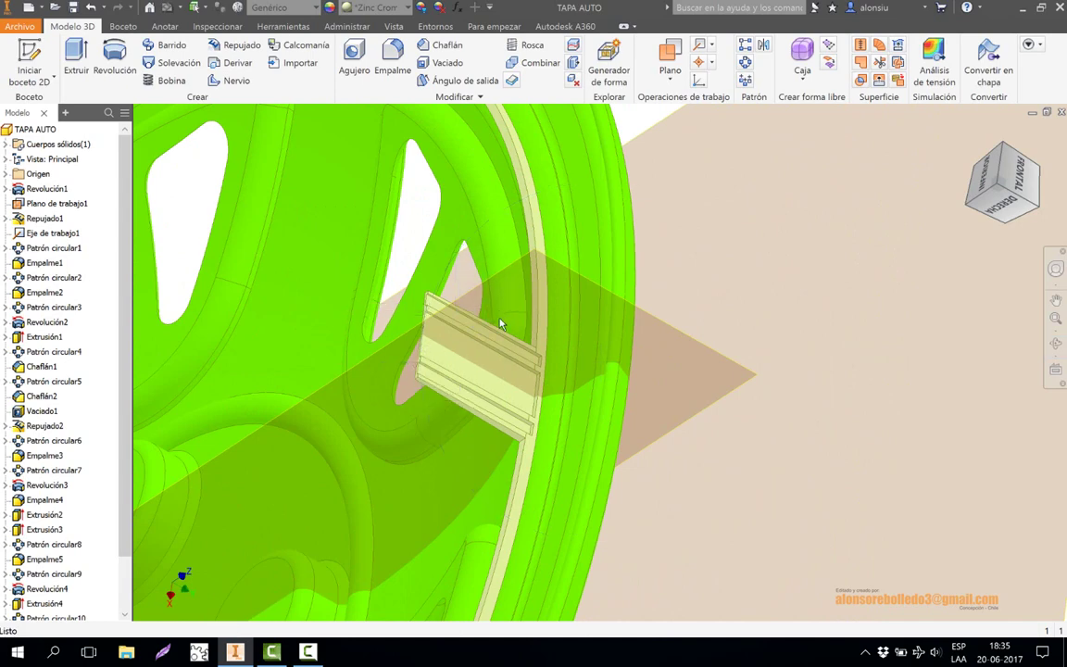
{"action": "middle_click_drag", "start_coordinate": [558, 458], "coordinate": [585, 547]}
{"action": "scroll", "coordinate": [585, 547], "scroll_direction": "up", "scroll_amount": 3}
{"action": "scroll", "coordinate": [542, 452], "scroll_direction": "up", "scroll_amount": 3}
{"action": "middle_click_drag", "start_coordinate": [512, 450], "coordinate": [556, 183]}
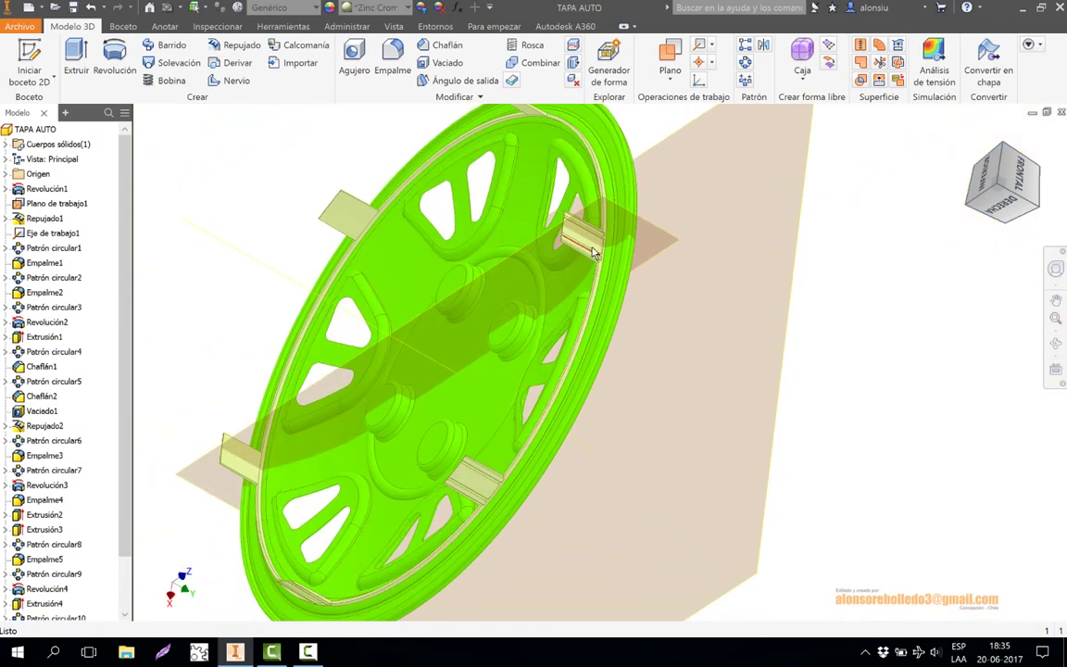
Fillet the end edges of the tab's three grooves next to the rim with a 2 mm radius.
{"action": "scroll", "coordinate": [595, 239], "scroll_direction": "up", "scroll_amount": 5}
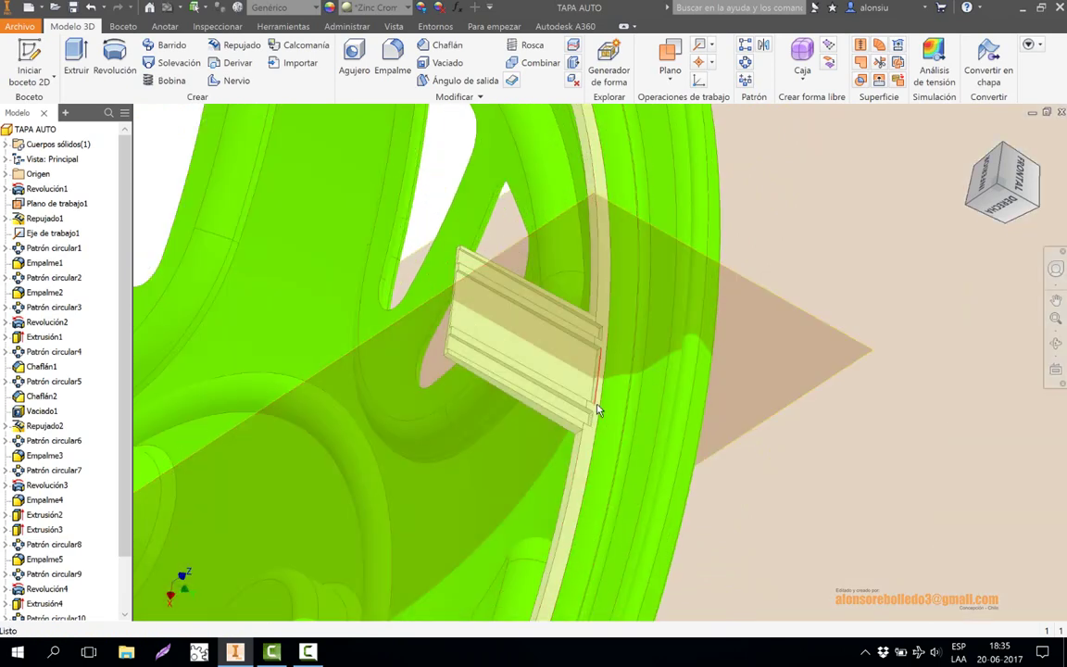
{"action": "scroll", "coordinate": [620, 387], "scroll_direction": "up", "scroll_amount": 3}
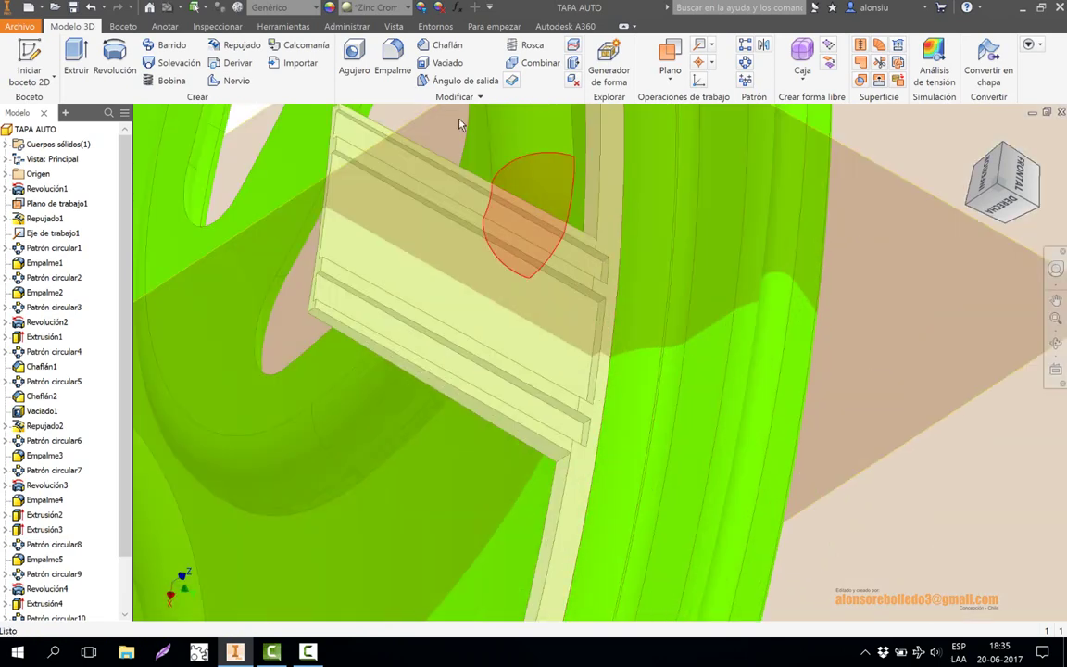
{"action": "left_click", "coordinate": [402, 53]}
{"action": "left_click", "coordinate": [593, 369]}
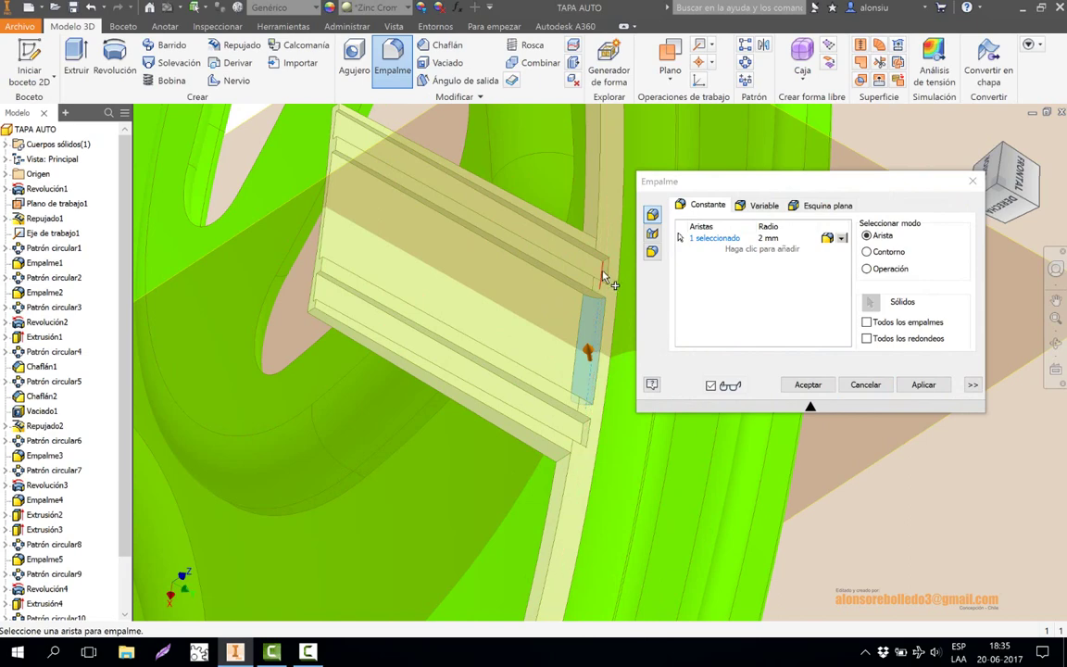
{"action": "left_click", "coordinate": [585, 439]}
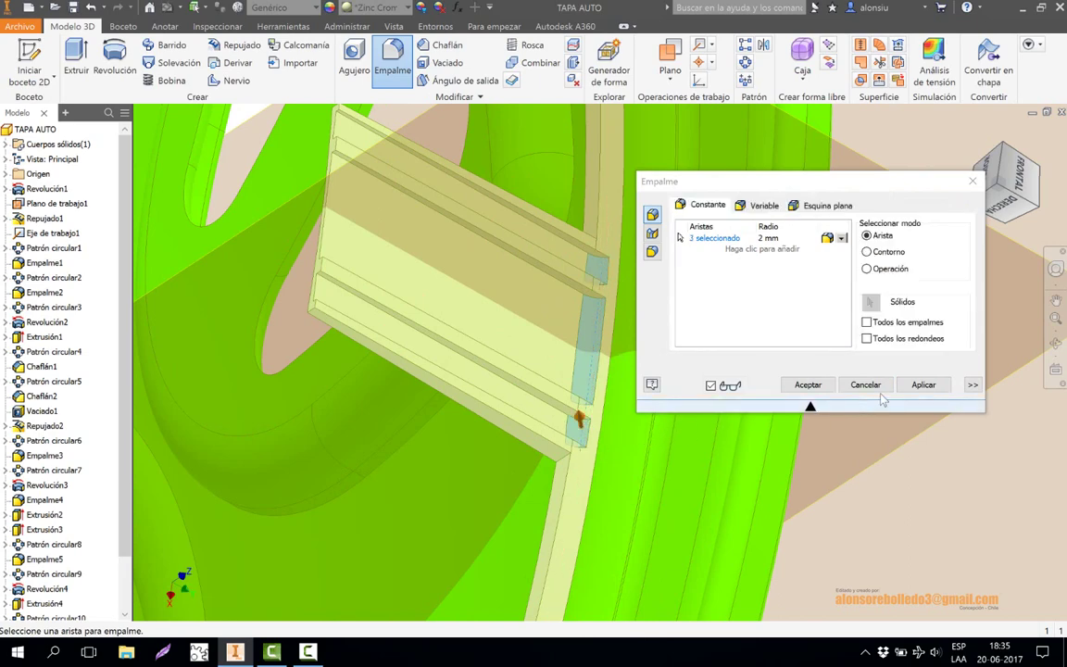
{"action": "left_click", "coordinate": [920, 383]}
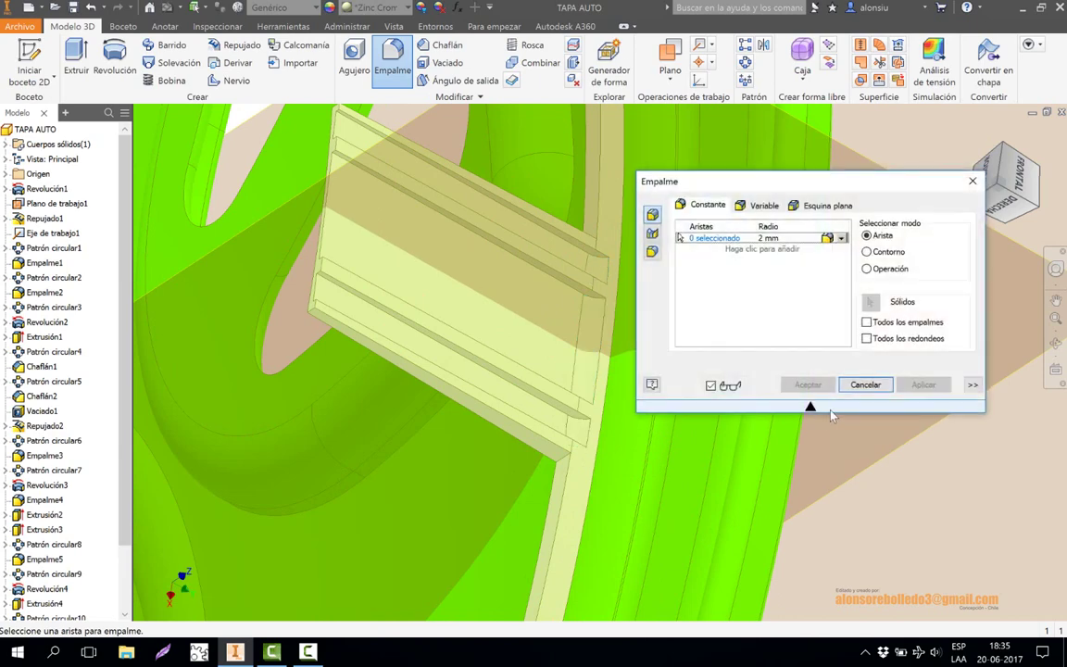
{"action": "left_click", "coordinate": [871, 387]}
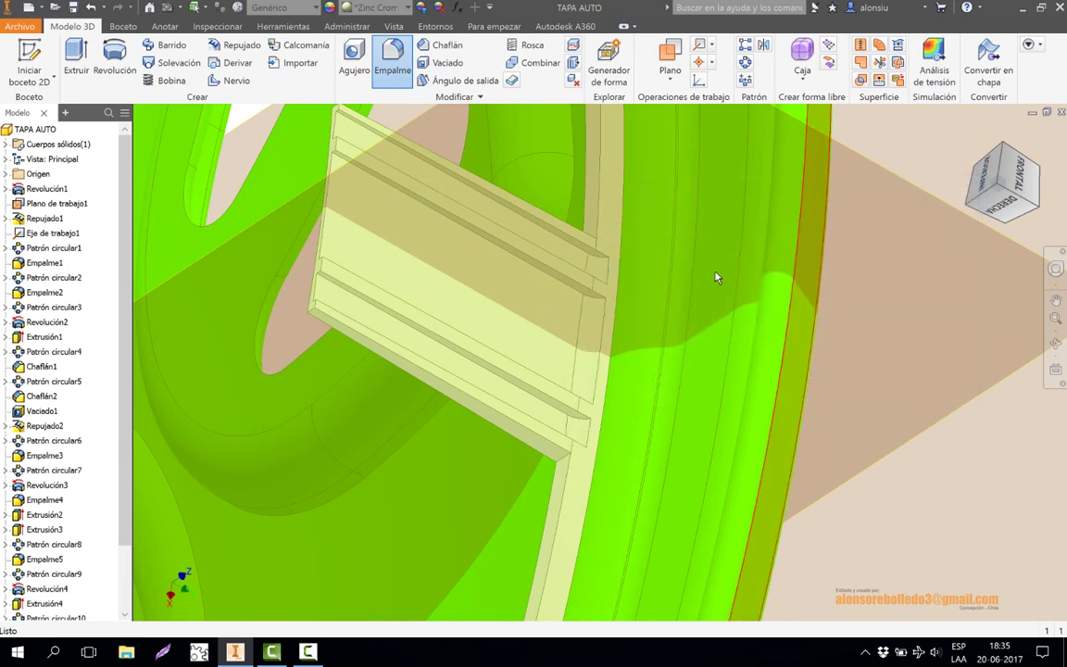
Pattern the groove-end fillet circularly around the cover's central axis with 6 instances over 360 degrees.
{"action": "left_click", "coordinate": [746, 63]}
{"action": "scroll", "coordinate": [667, 348], "scroll_direction": "down", "scroll_amount": 3}
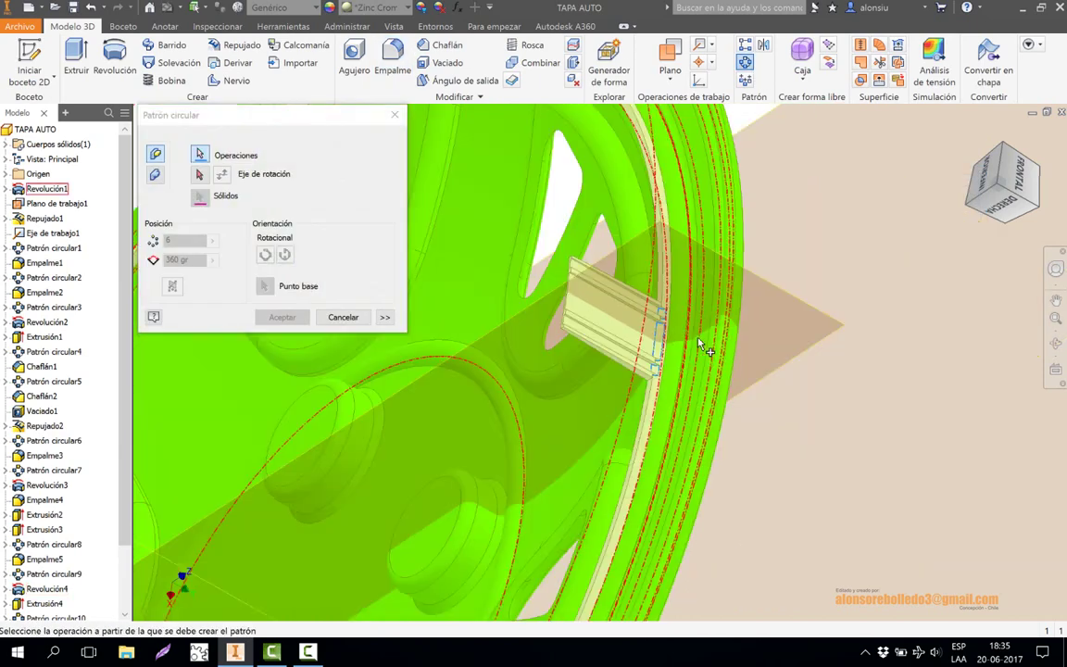
{"action": "left_click", "coordinate": [201, 173]}
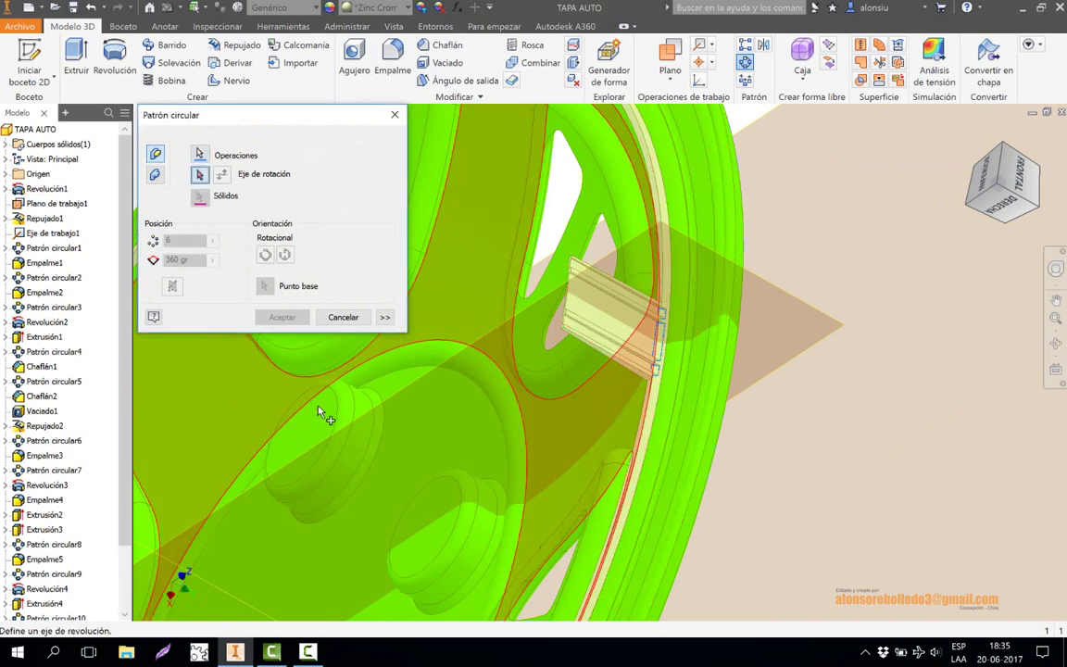
{"action": "middle_click_drag", "start_coordinate": [378, 376], "coordinate": [485, 300]}
{"action": "scroll", "coordinate": [484, 300], "scroll_direction": "down", "scroll_amount": 3}
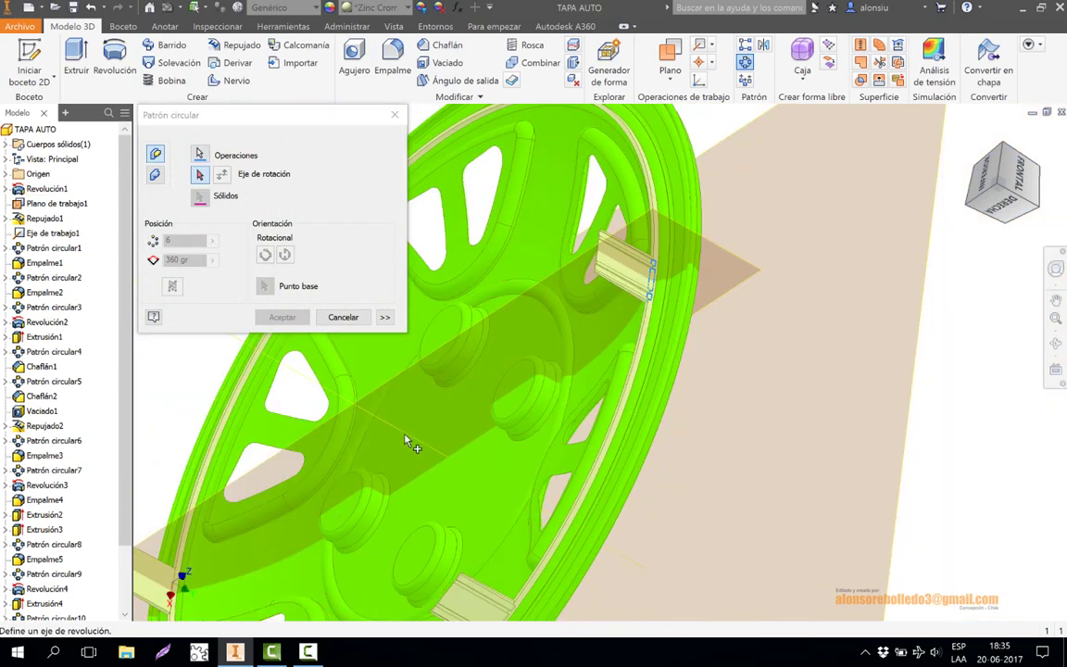
{"action": "left_click", "coordinate": [404, 435]}
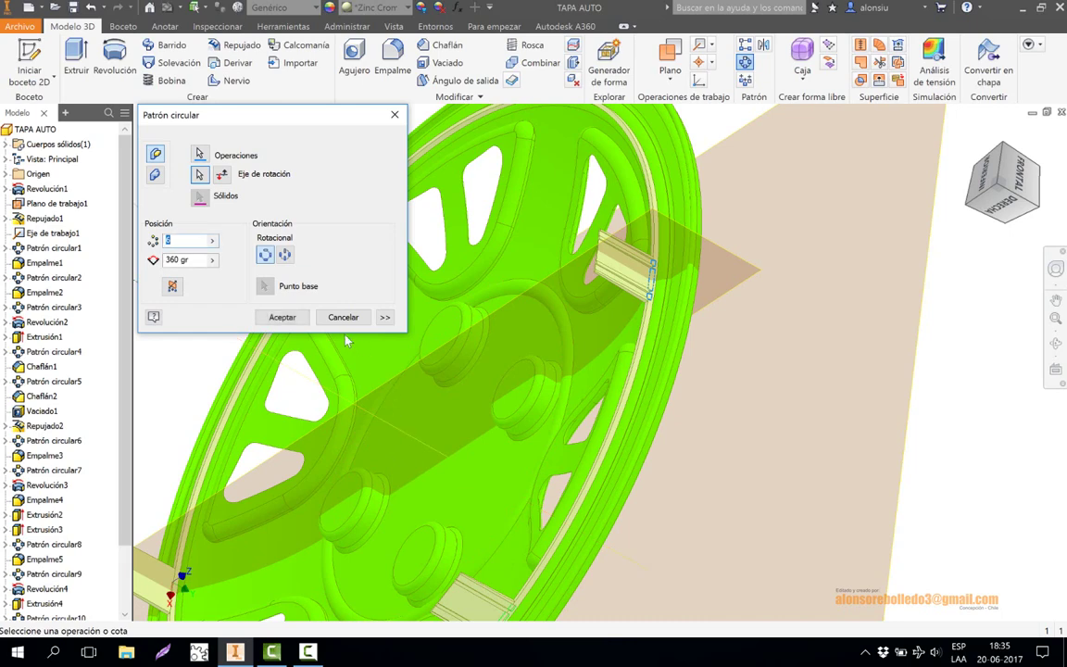
{"action": "left_click", "coordinate": [283, 318]}
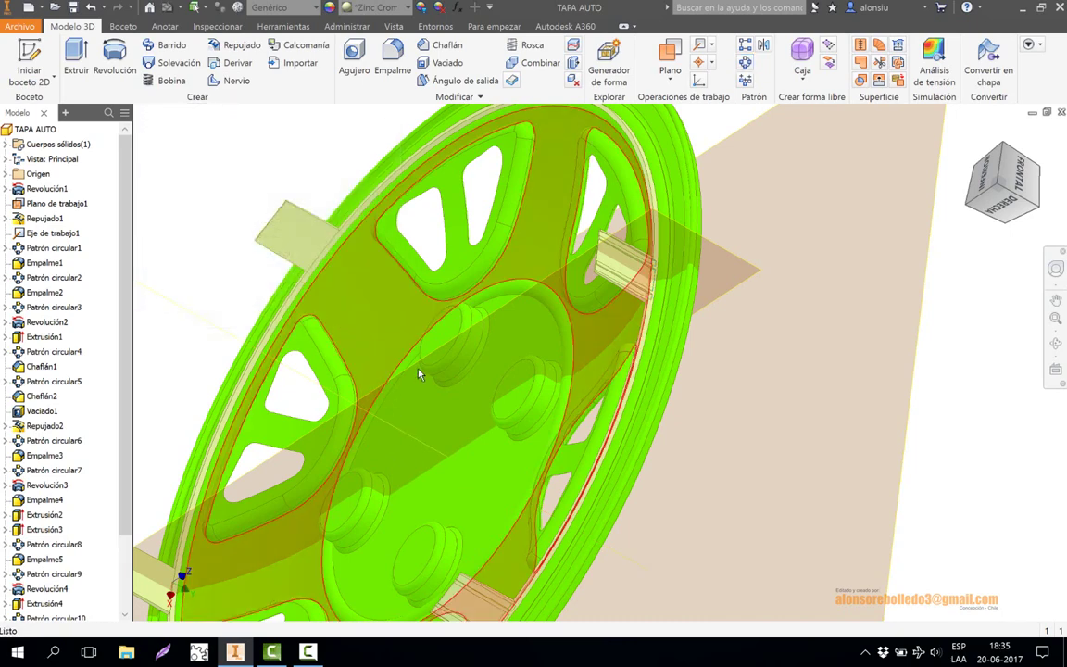
Start a 2D sketch on the narrow free-end face of the grooved tab and project the face's inner curved edge.
{"action": "middle_click_drag", "start_coordinate": [966, 408], "coordinate": [972, 463]}
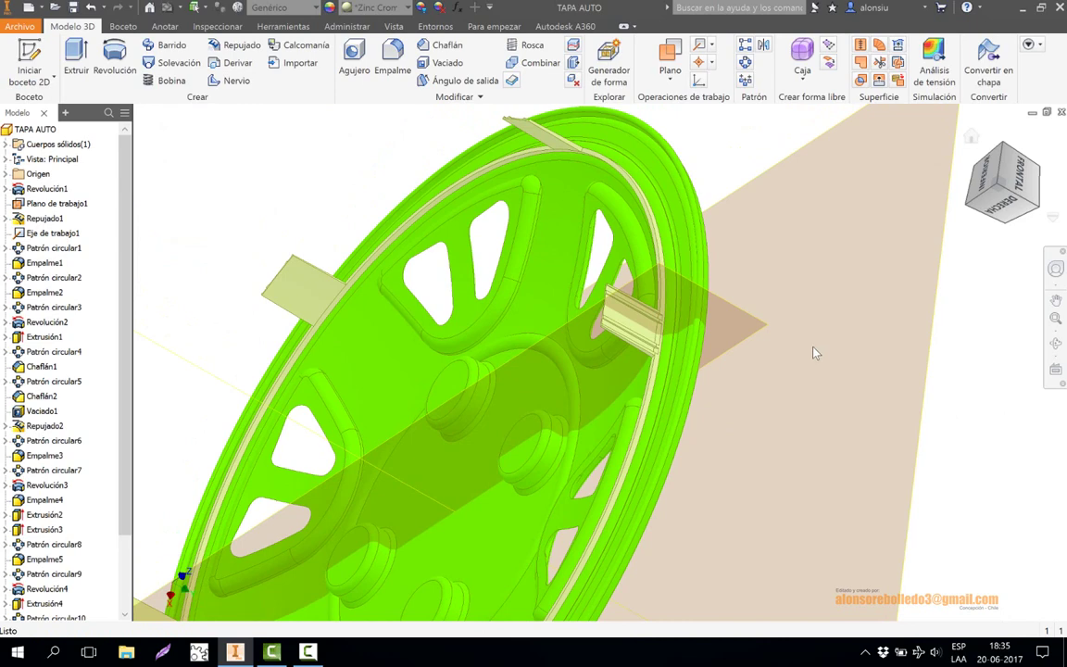
{"action": "scroll", "coordinate": [621, 299], "scroll_direction": "up", "scroll_amount": 5}
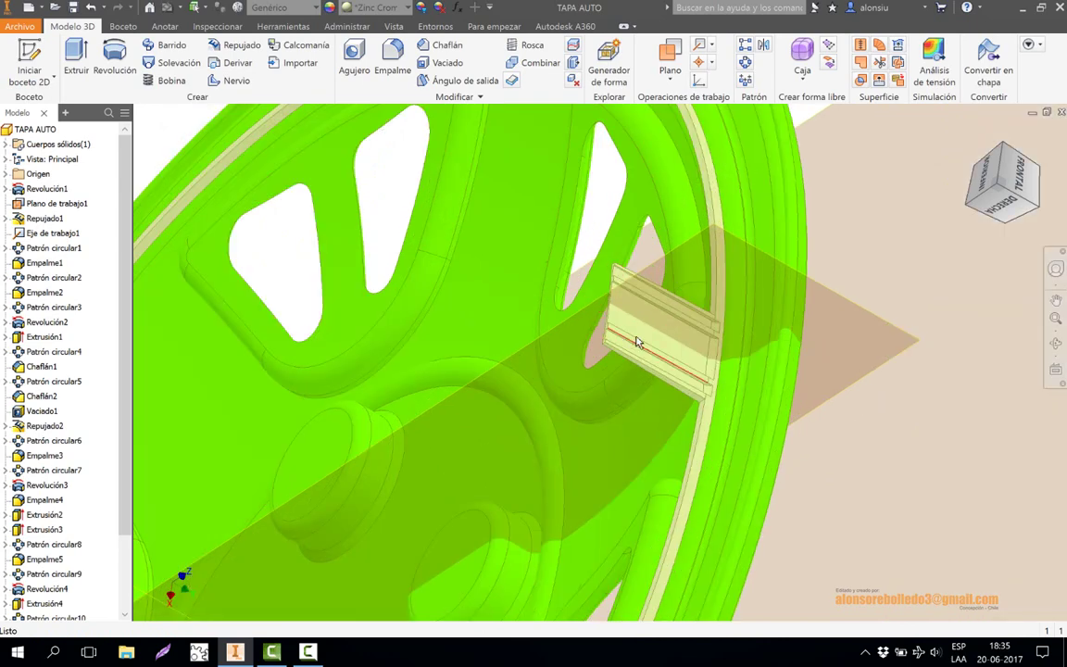
{"action": "scroll", "coordinate": [659, 341], "scroll_direction": "down", "scroll_amount": 2}
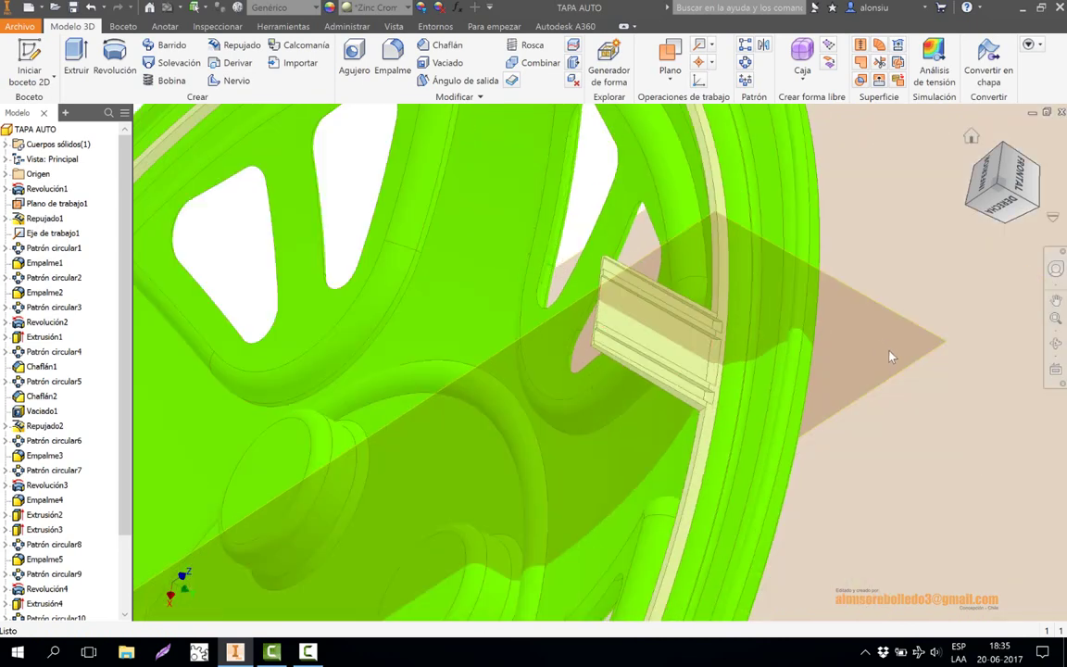
{"action": "middle_click_drag", "start_coordinate": [891, 361], "coordinate": [914, 369]}
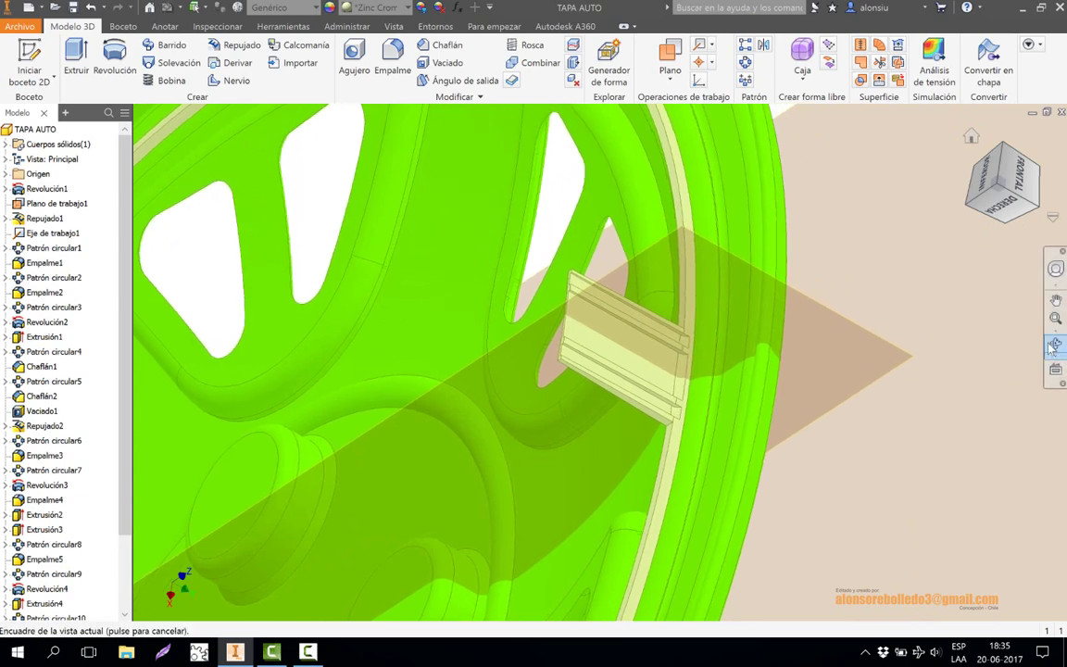
{"action": "left_click_drag", "start_coordinate": [996, 361], "coordinate": [609, 329]}
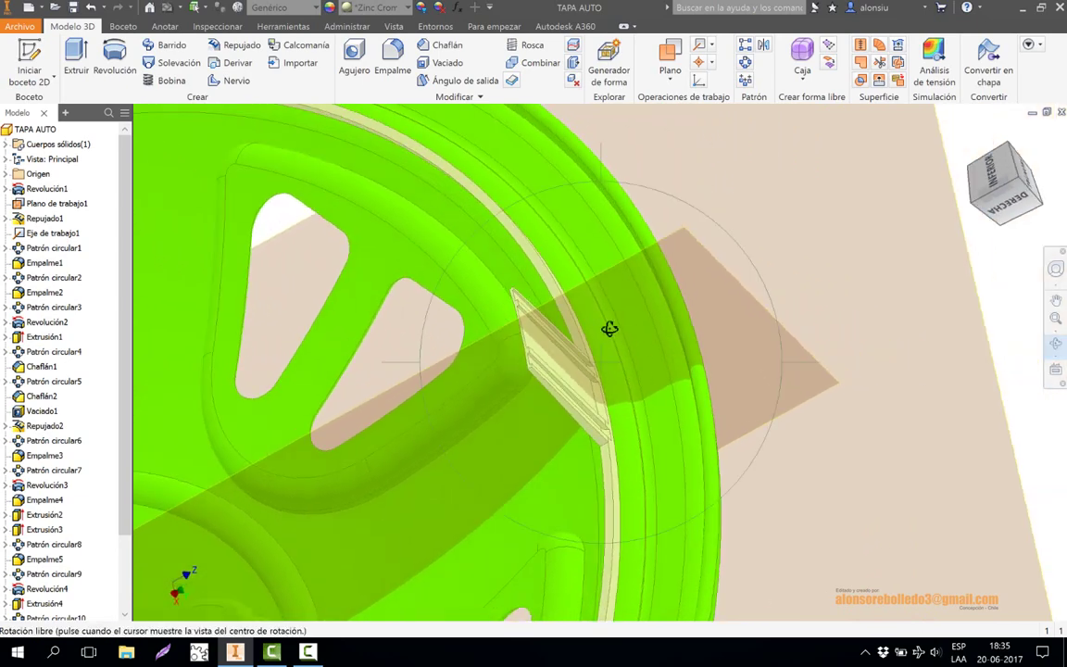
{"action": "right_click", "coordinate": [559, 296]}
{"action": "left_click", "coordinate": [576, 290]}
{"action": "scroll", "coordinate": [505, 299], "scroll_direction": "up", "scroll_amount": 3}
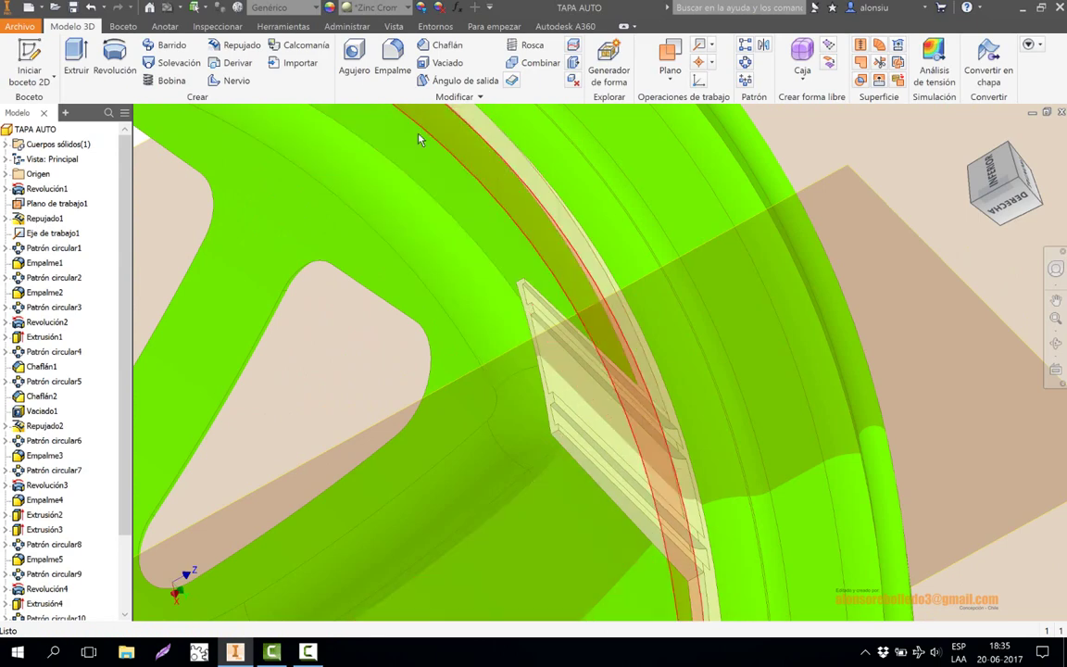
{"action": "left_click", "coordinate": [36, 71]}
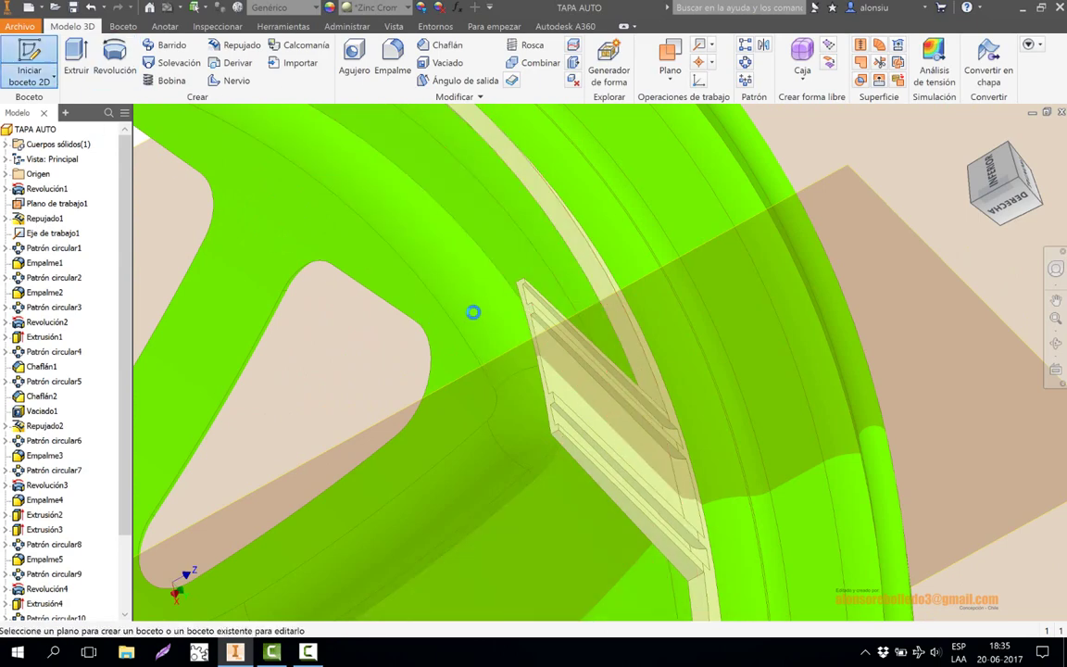
{"action": "scroll", "coordinate": [473, 312], "scroll_direction": "up", "scroll_amount": 2}
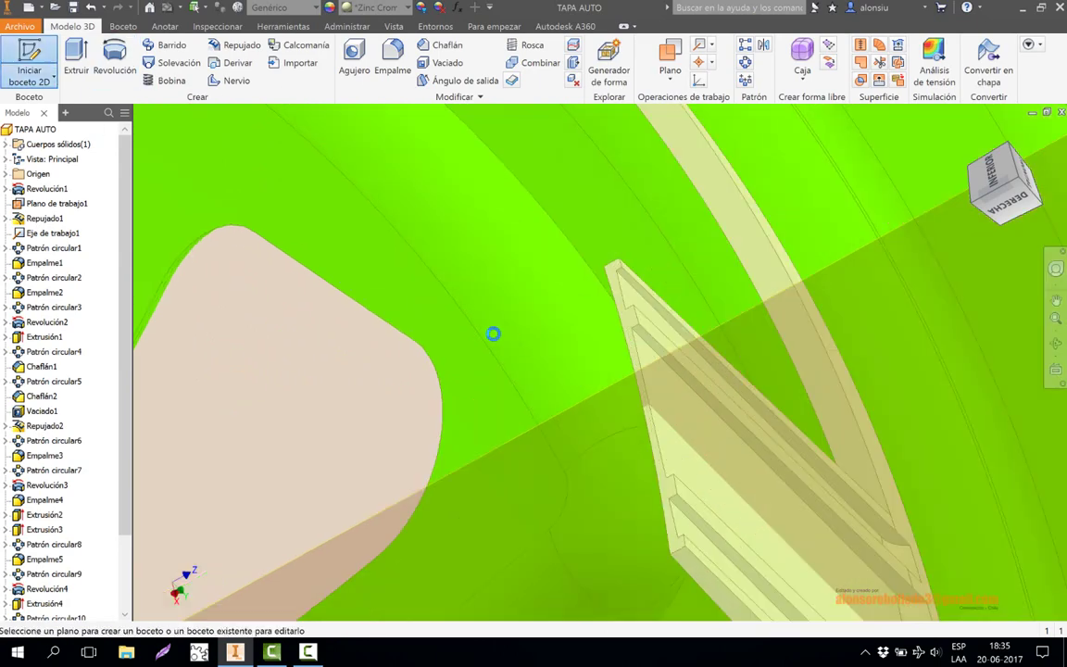
{"action": "left_click", "coordinate": [612, 338]}
{"action": "scroll", "coordinate": [510, 361], "scroll_direction": "down", "scroll_amount": 5}
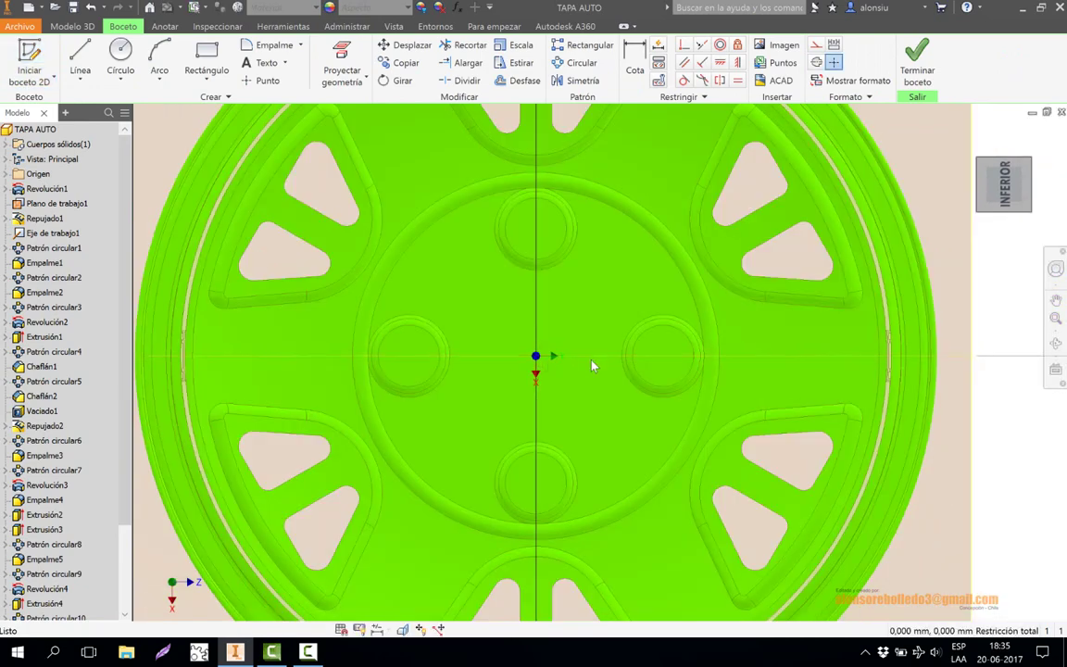
{"action": "scroll", "coordinate": [723, 375], "scroll_direction": "up", "scroll_amount": 3}
{"action": "scroll", "coordinate": [738, 379], "scroll_direction": "up", "scroll_amount": 4}
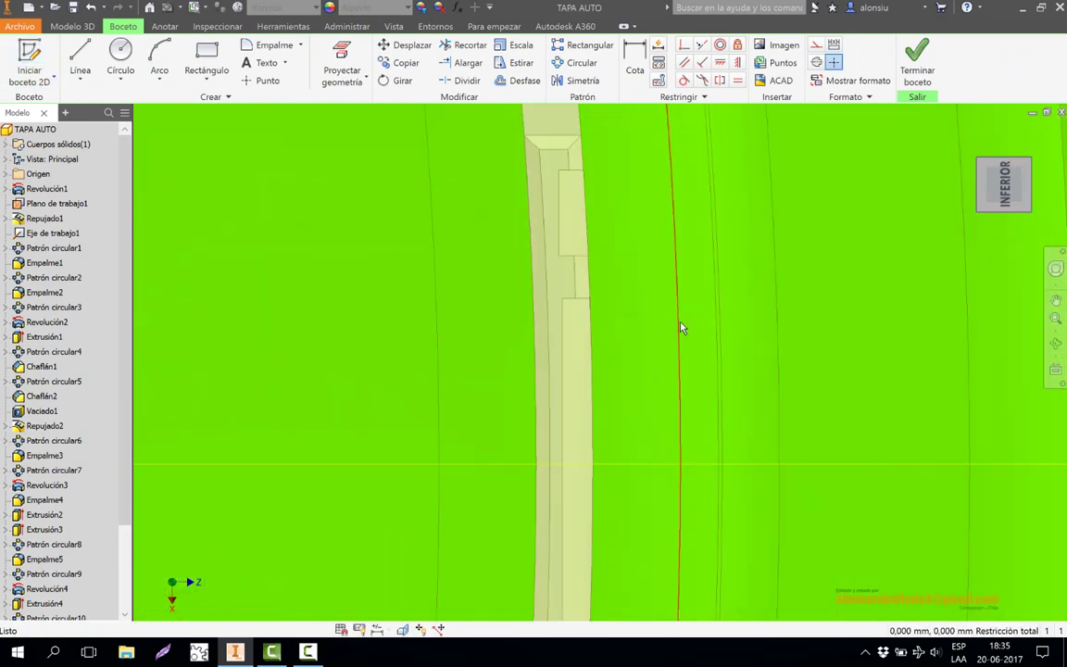
{"action": "left_click", "coordinate": [342, 67]}
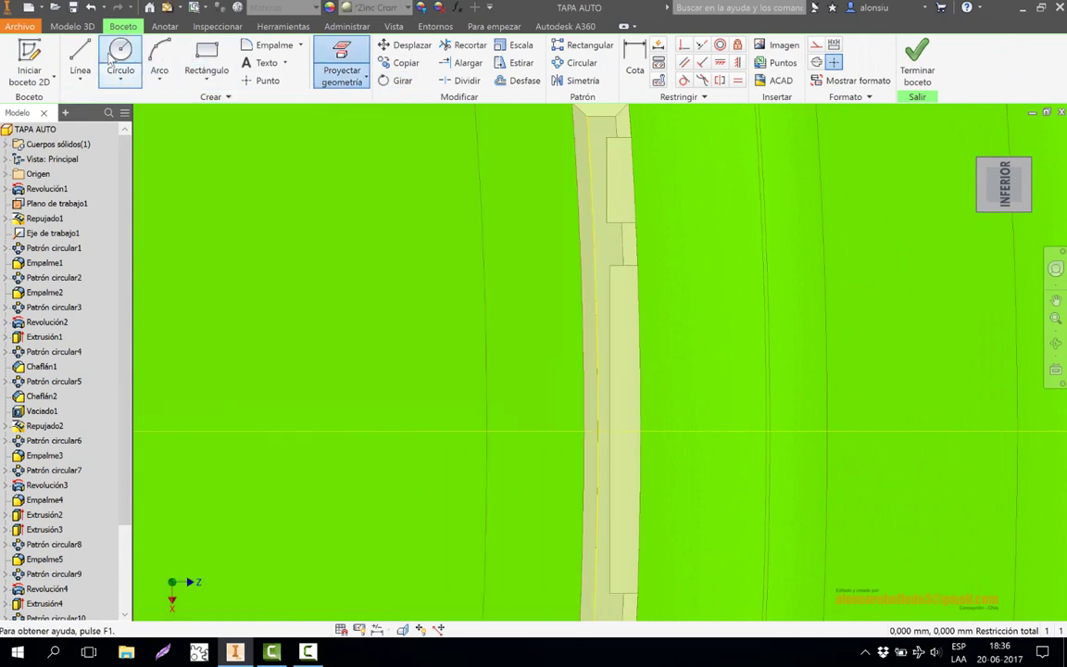
Sketch a line from the tab face's upper corner towards the hub, then a perpendicular line about 25 mm long alongside the face.
{"action": "left_click", "coordinate": [80, 60]}
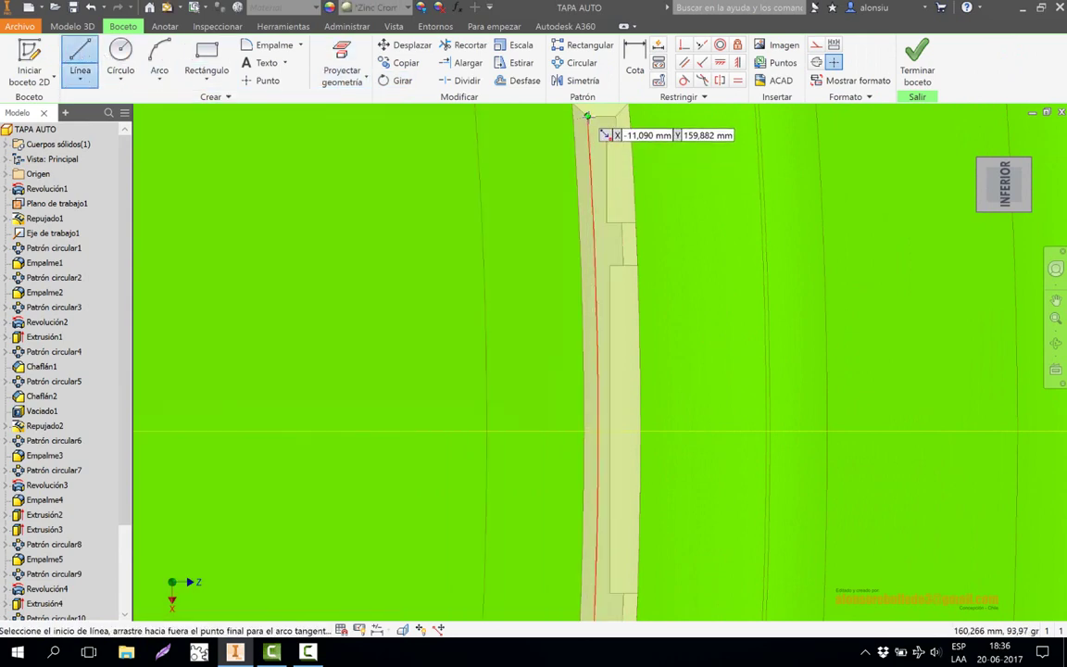
{"action": "left_click", "coordinate": [586, 115]}
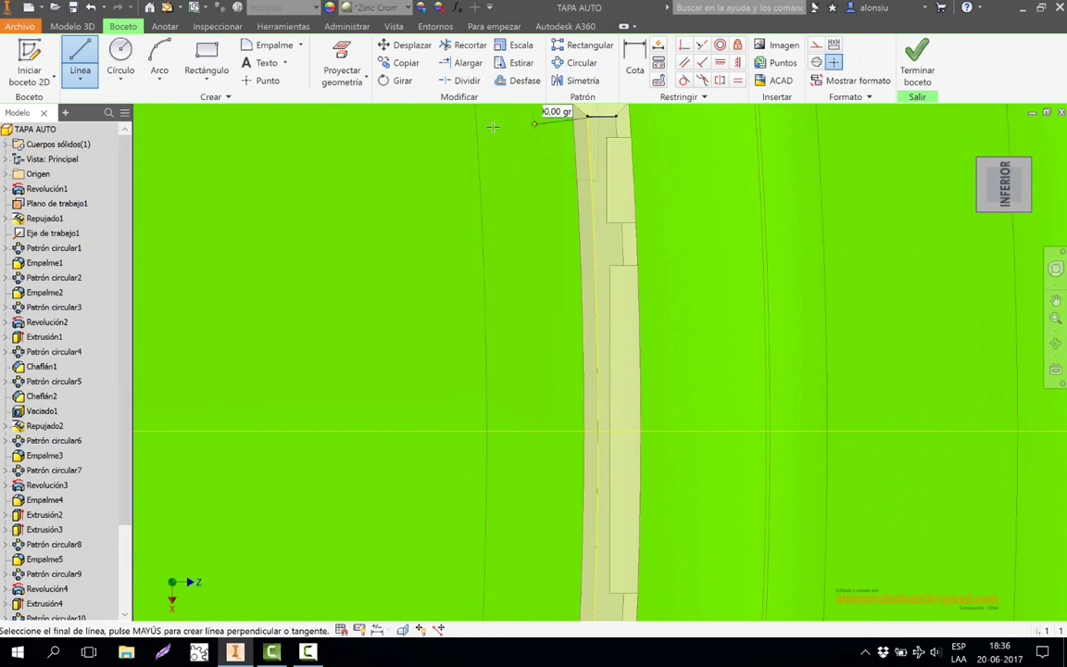
{"action": "left_click", "coordinate": [491, 116]}
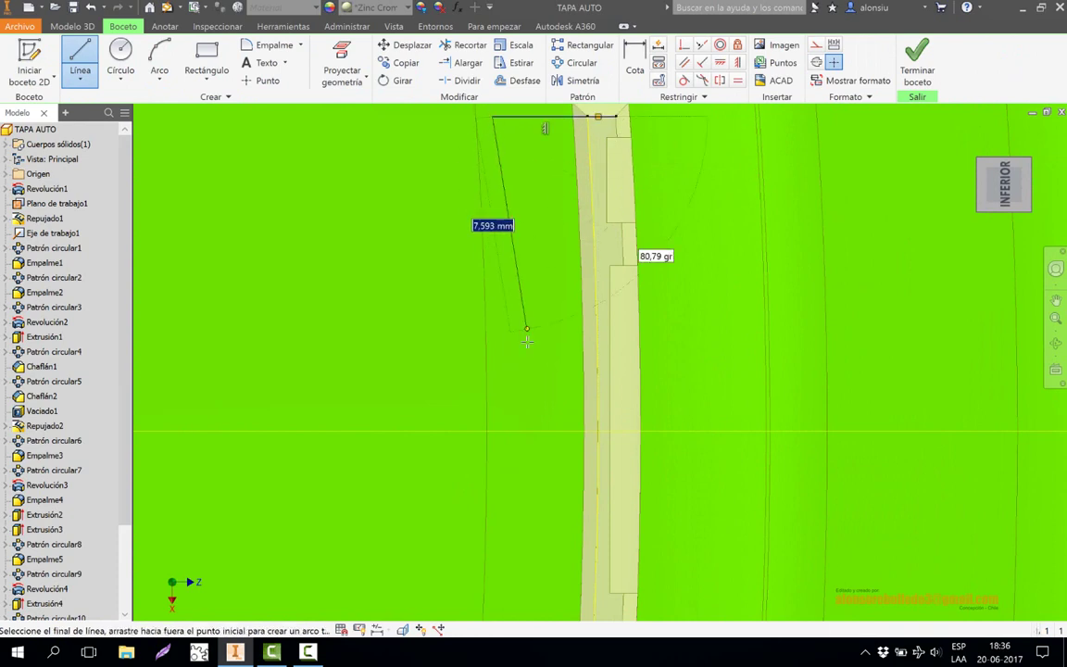
{"action": "middle_click_drag", "start_coordinate": [537, 299], "coordinate": [547, 257]}
{"action": "scroll", "coordinate": [545, 264], "scroll_direction": "down", "scroll_amount": 3}
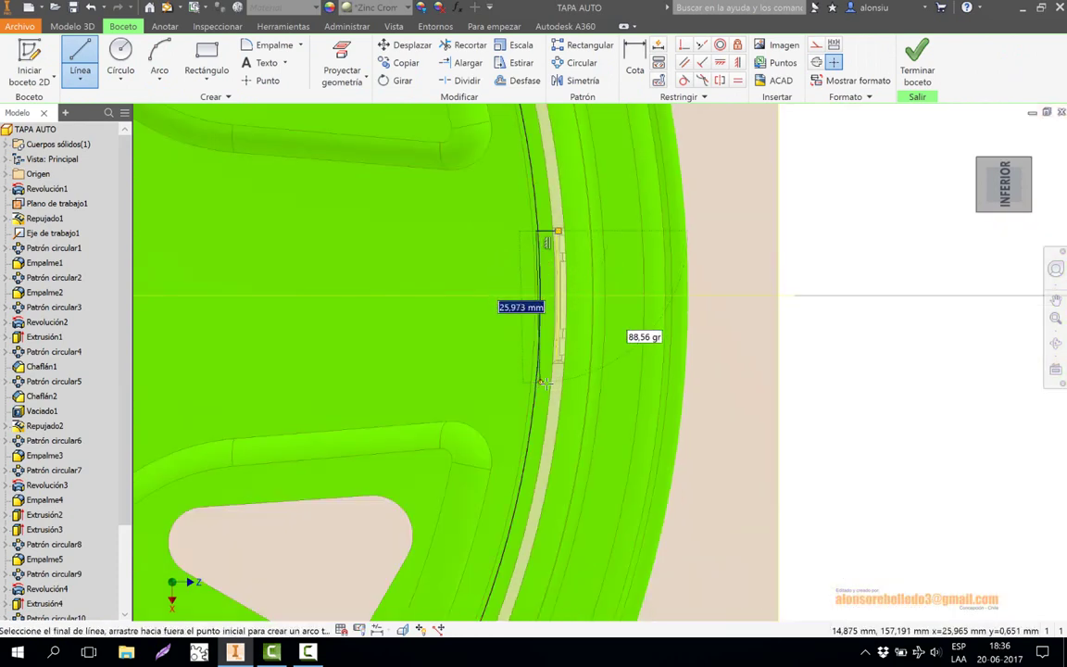
{"action": "scroll", "coordinate": [545, 378], "scroll_direction": "up", "scroll_amount": 3}
{"action": "middle_click_drag", "start_coordinate": [543, 380], "coordinate": [537, 491]}
{"action": "scroll", "coordinate": [537, 490], "scroll_direction": "down", "scroll_amount": 3}
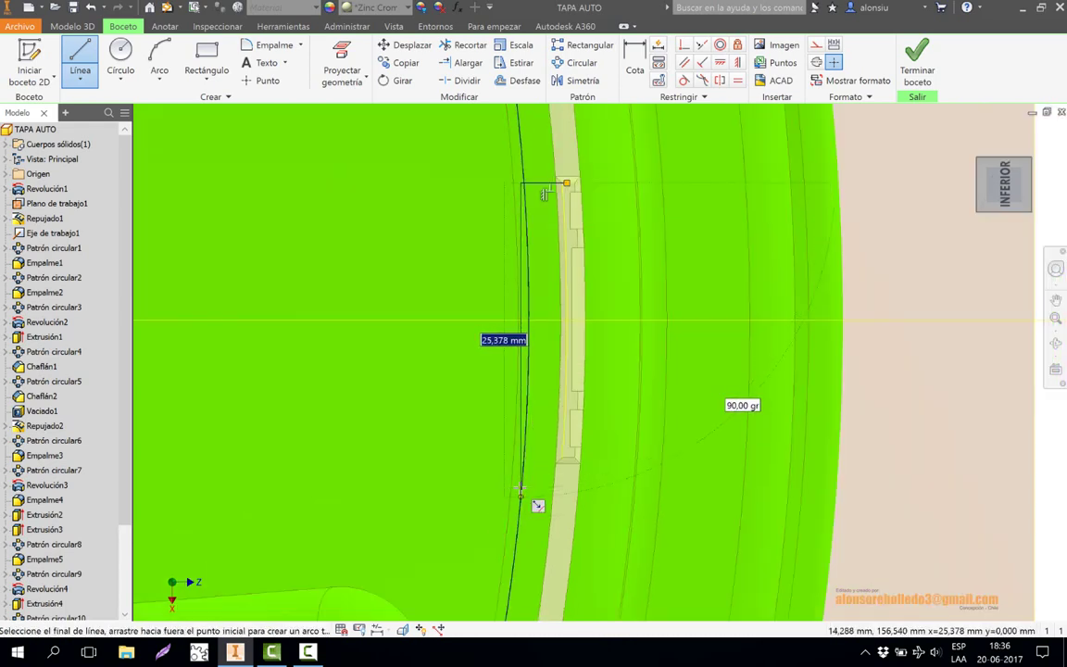
{"action": "left_click", "coordinate": [521, 491]}
{"action": "right_click", "coordinate": [515, 333]}
{"action": "left_click", "coordinate": [541, 340]}
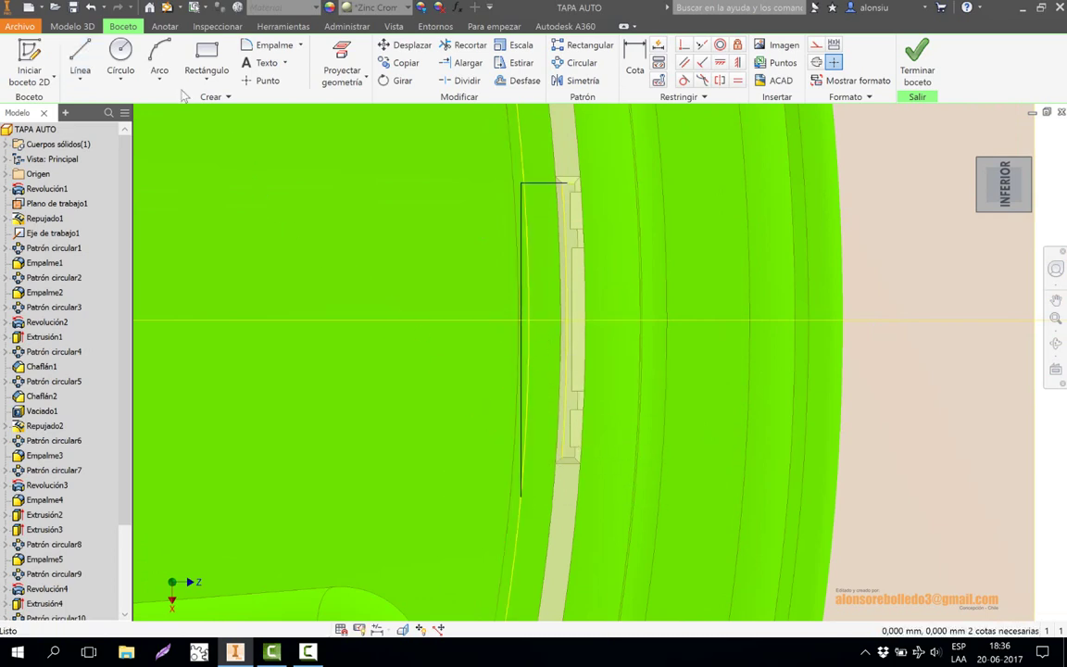
Sketch a line from the tab face's lower corner towards the hub, crossing the long line alongside the face.
{"action": "left_click", "coordinate": [80, 58]}
{"action": "scroll", "coordinate": [555, 458], "scroll_direction": "up", "scroll_amount": 2}
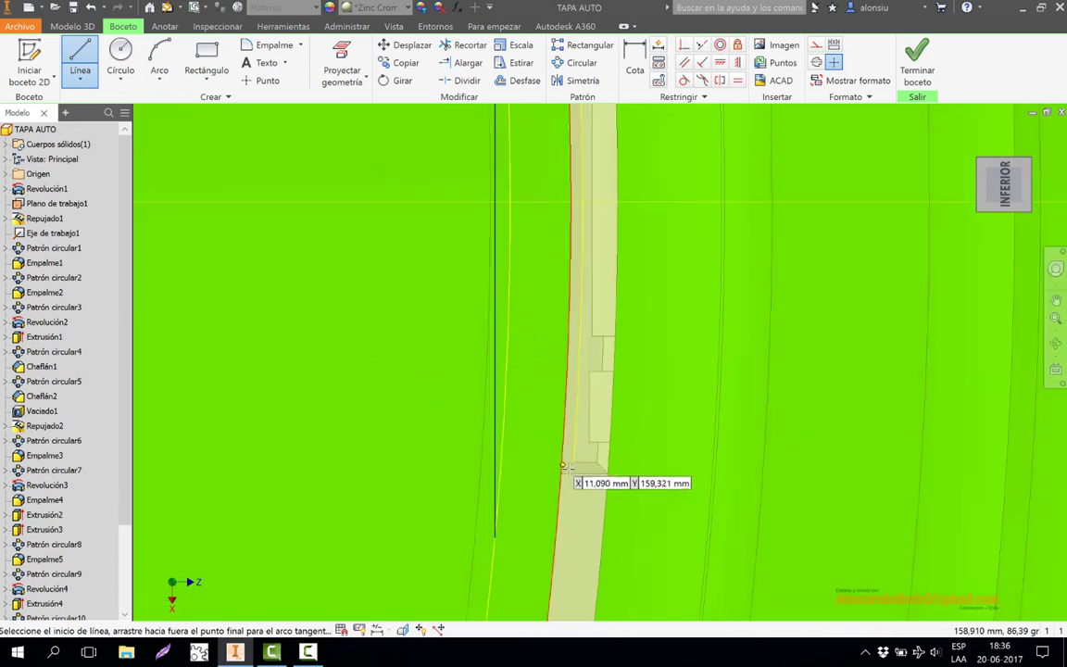
{"action": "left_click", "coordinate": [591, 464]}
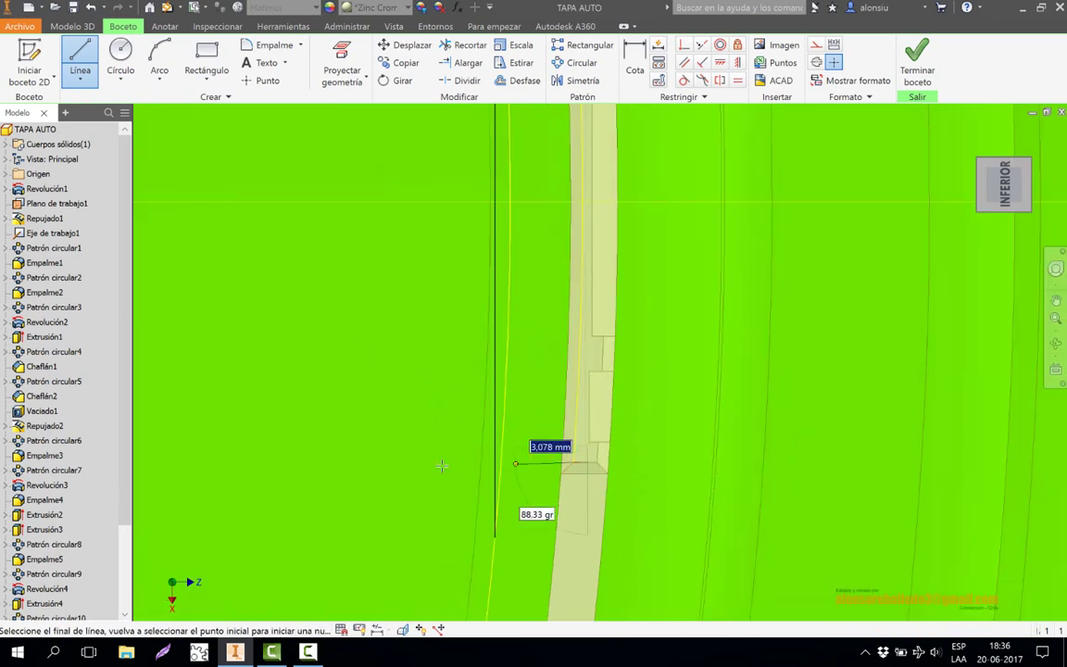
{"action": "left_click", "coordinate": [410, 462]}
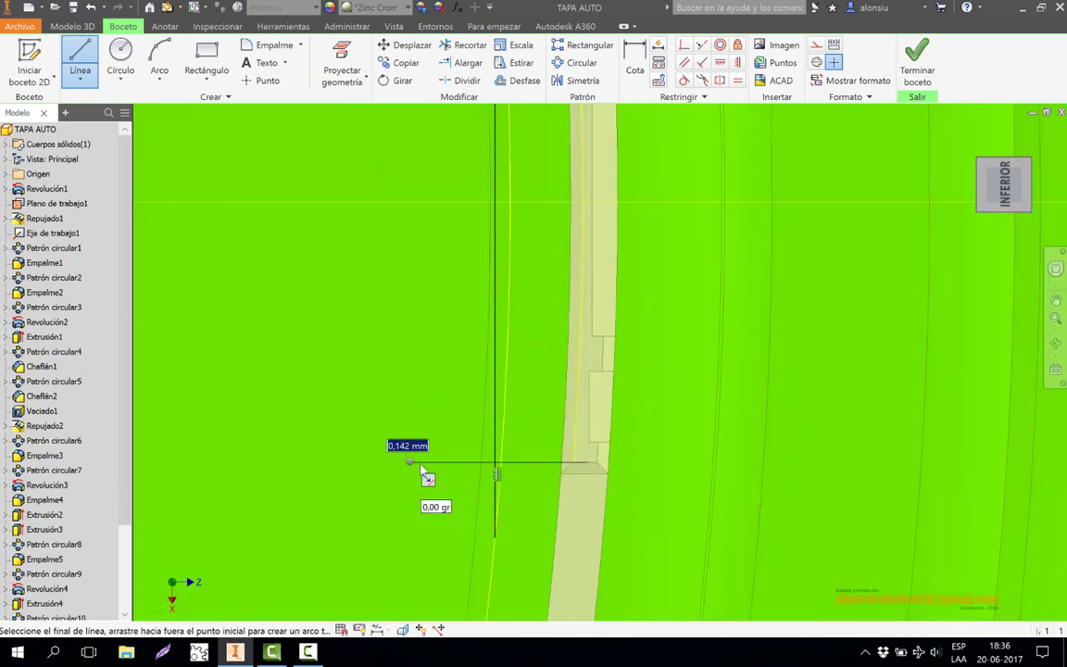
{"action": "key", "text": "Escape"}
Trim the overshooting line ends at the outline's lower corner and where the short lines pass the tab's projected inner edge.
{"action": "key", "text": "t"}
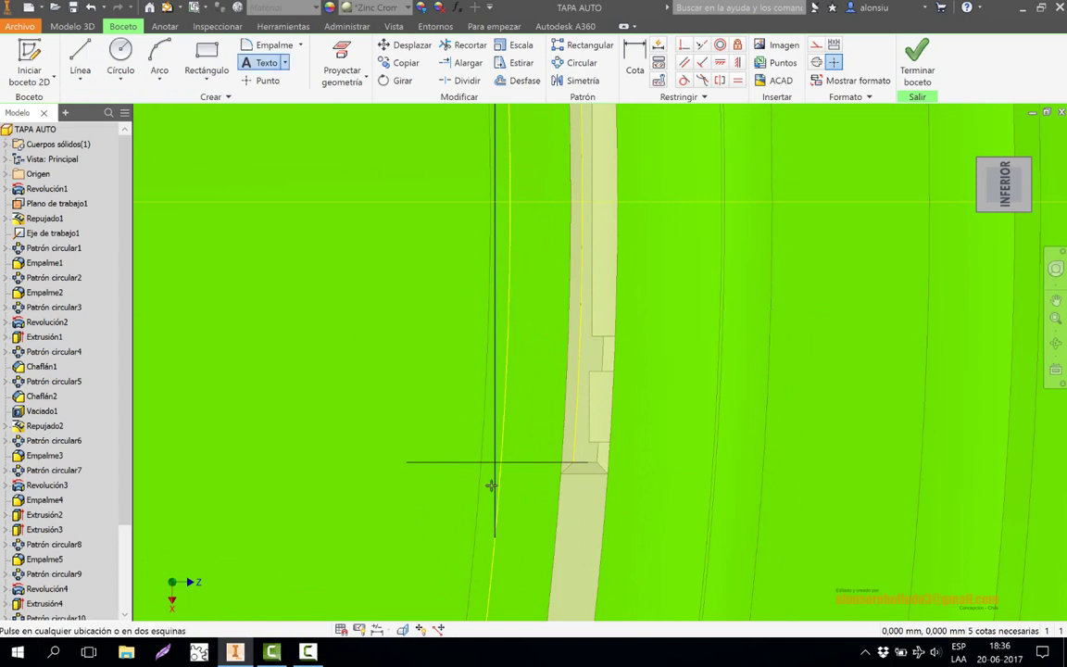
{"action": "key", "text": "x"}
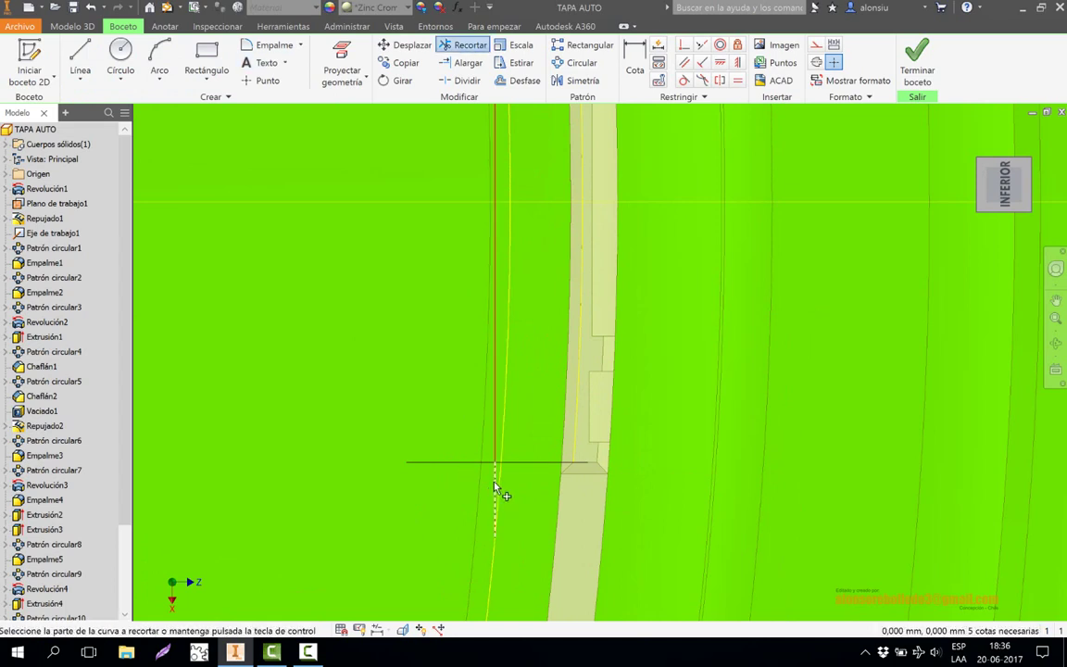
{"action": "left_click", "coordinate": [484, 463]}
{"action": "middle_click_drag", "start_coordinate": [462, 489], "coordinate": [464, 503]}
{"action": "middle_click_drag", "start_coordinate": [481, 402], "coordinate": [456, 643]}
{"action": "scroll", "coordinate": [498, 454], "scroll_direction": "up", "scroll_amount": 2}
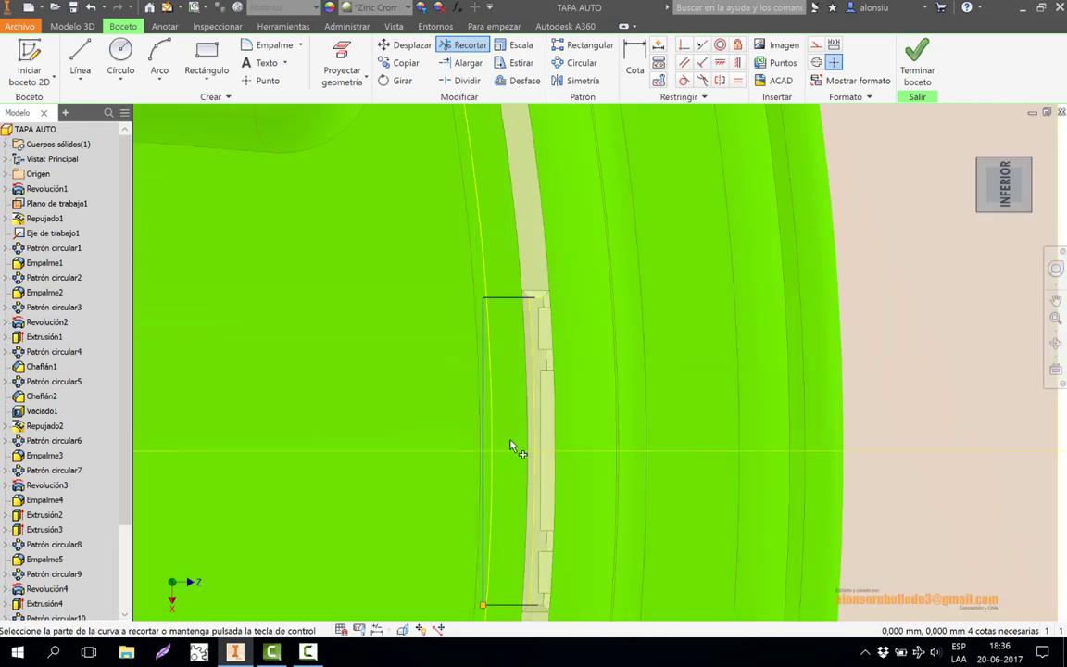
{"action": "scroll", "coordinate": [565, 329], "scroll_direction": "down", "scroll_amount": 3}
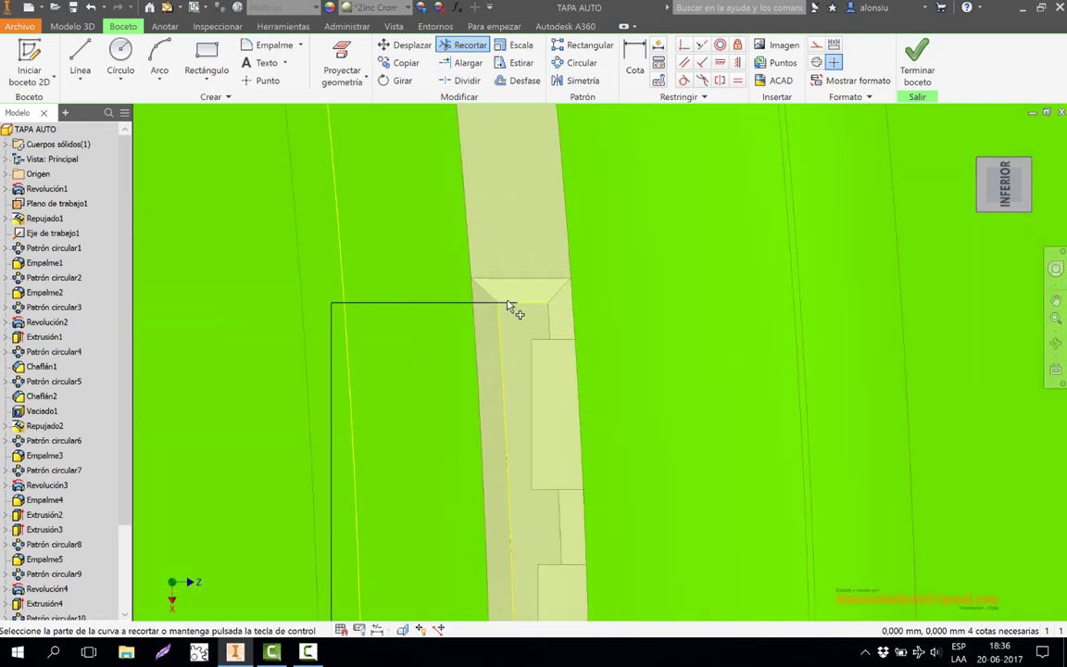
{"action": "left_click", "coordinate": [508, 305]}
{"action": "scroll", "coordinate": [514, 357], "scroll_direction": "up", "scroll_amount": 2}
{"action": "middle_click_drag", "start_coordinate": [514, 467], "coordinate": [504, 187]}
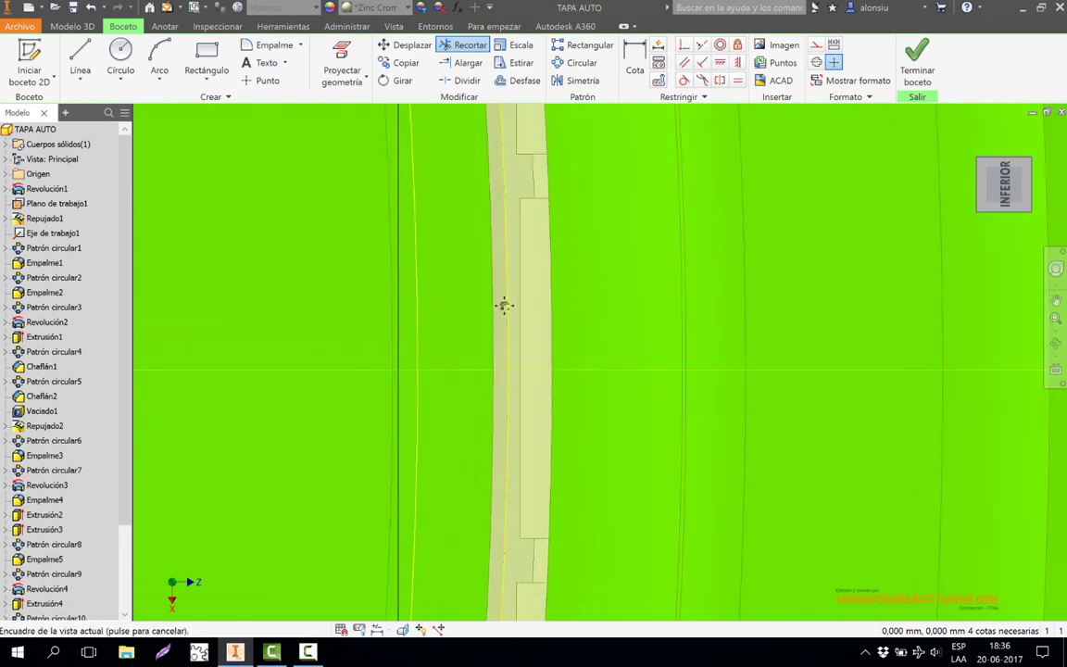
{"action": "middle_click_drag", "start_coordinate": [503, 305], "coordinate": [495, 125]}
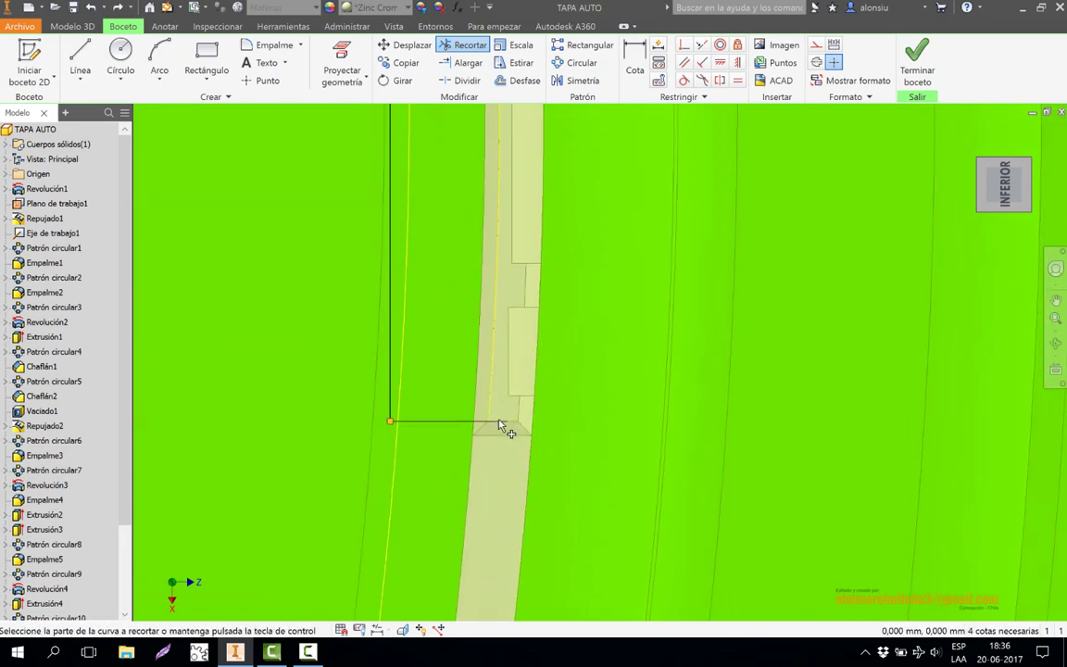
Extrude the closed profile beside the tab's end face by 5.75 mm as a join, in the reversed direction along the tab.
{"action": "key", "text": "e"}
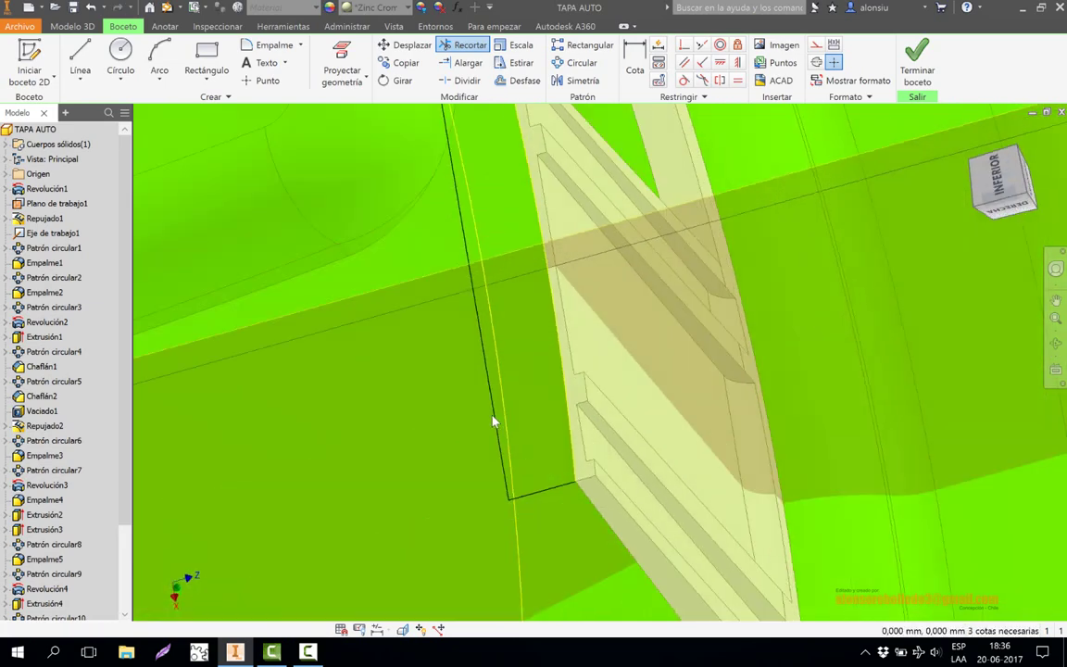
{"action": "scroll", "coordinate": [547, 369], "scroll_direction": "up", "scroll_amount": 5}
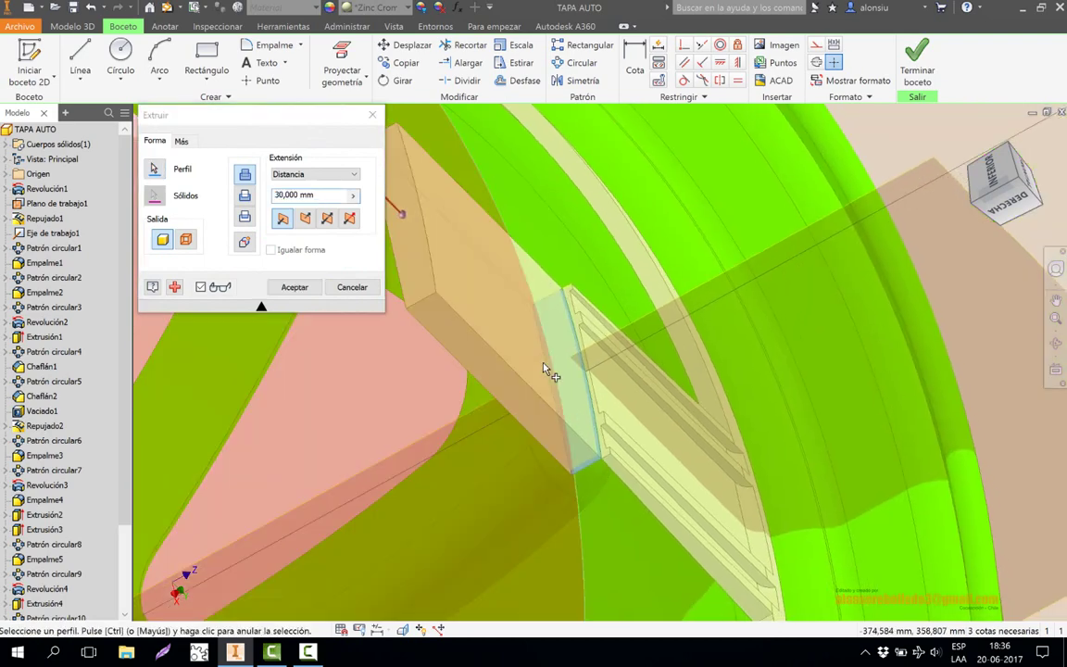
{"action": "left_click_drag", "start_coordinate": [474, 291], "coordinate": [528, 370]}
{"action": "scroll", "coordinate": [574, 385], "scroll_direction": "down", "scroll_amount": 3}
{"action": "scroll", "coordinate": [572, 396], "scroll_direction": "down", "scroll_amount": 3}
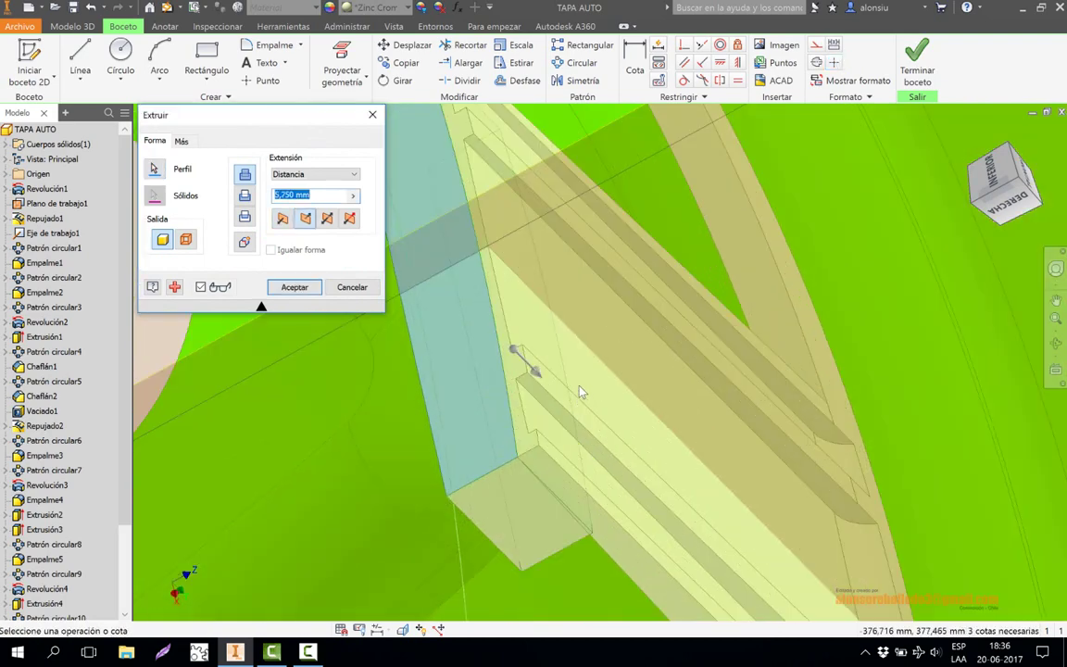
{"action": "left_click", "coordinate": [295, 287]}
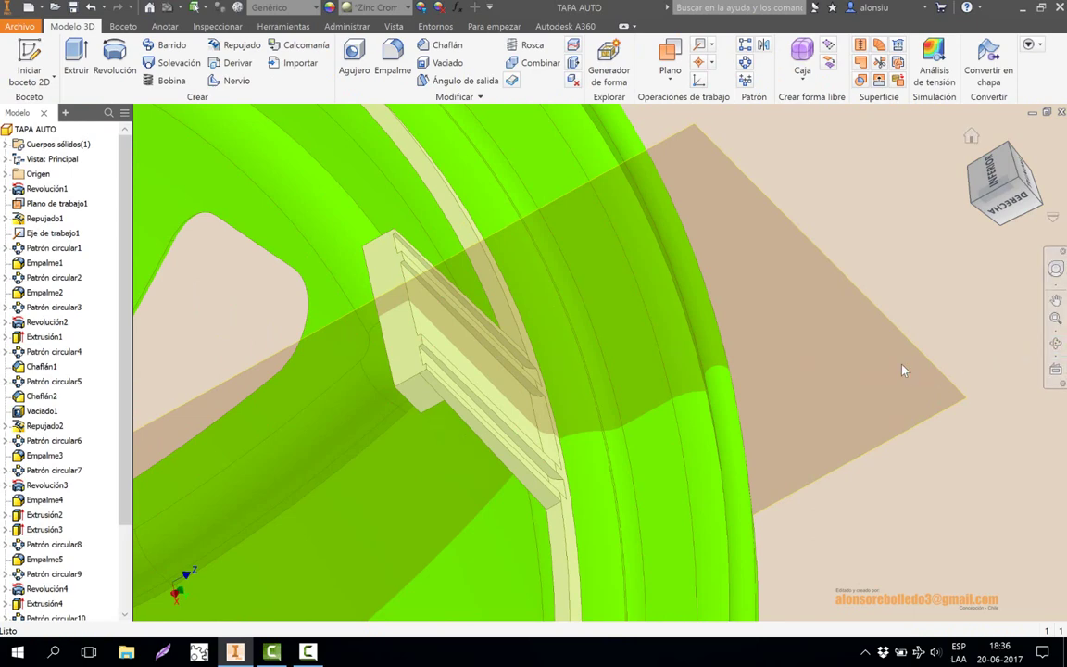
Create a circular pattern of the tab's end block around the wheel's central axis, with 6 occurrences over 360 degrees.
{"action": "scroll", "coordinate": [917, 372], "scroll_direction": "up", "scroll_amount": 2}
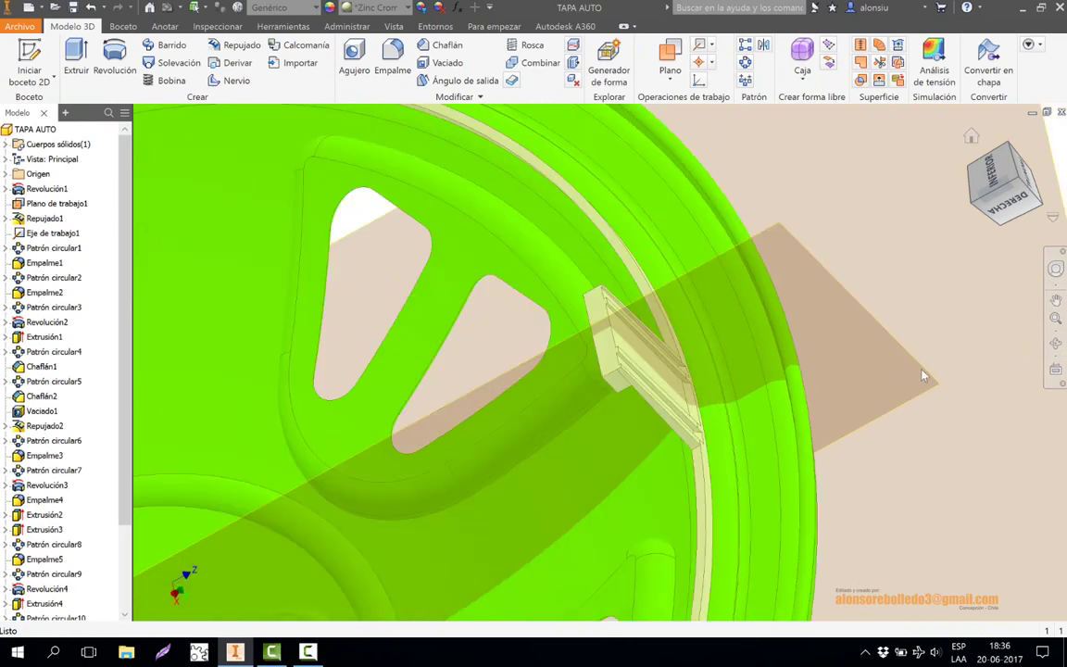
{"action": "left_click", "coordinate": [745, 62]}
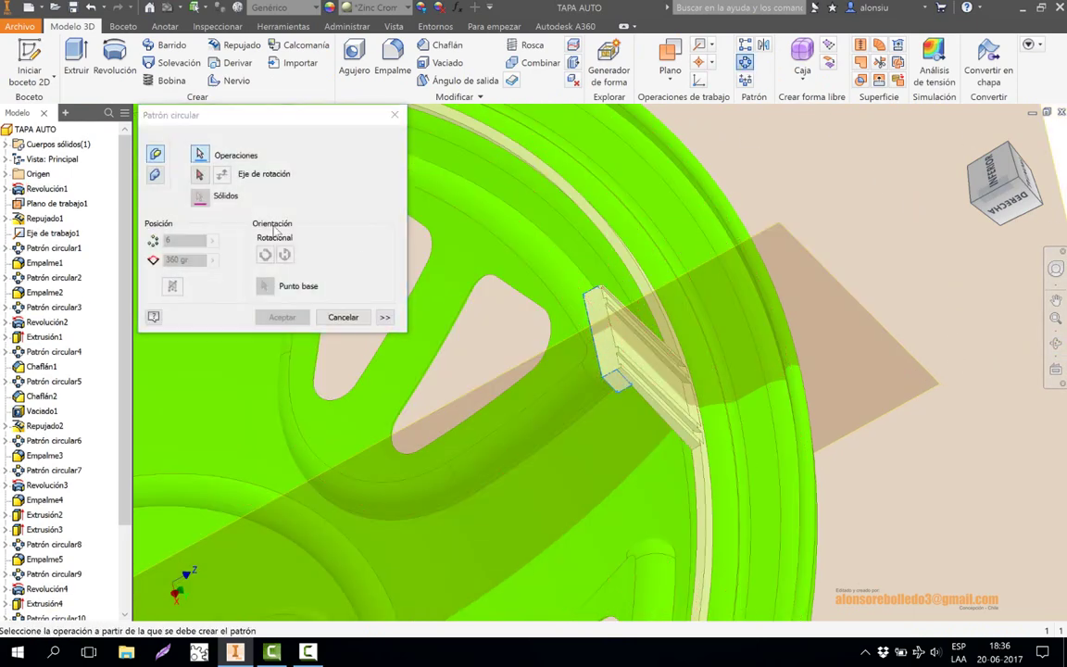
{"action": "left_click", "coordinate": [206, 175]}
{"action": "middle_click_drag", "start_coordinate": [444, 387], "coordinate": [683, 217]}
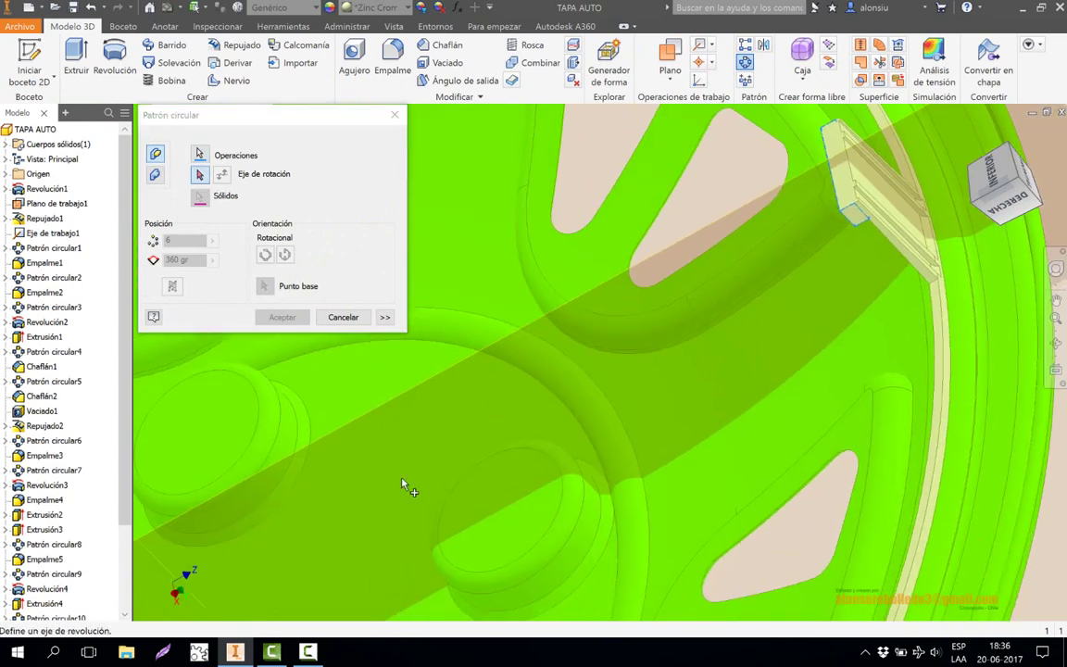
{"action": "middle_click_drag", "start_coordinate": [402, 478], "coordinate": [602, 318]}
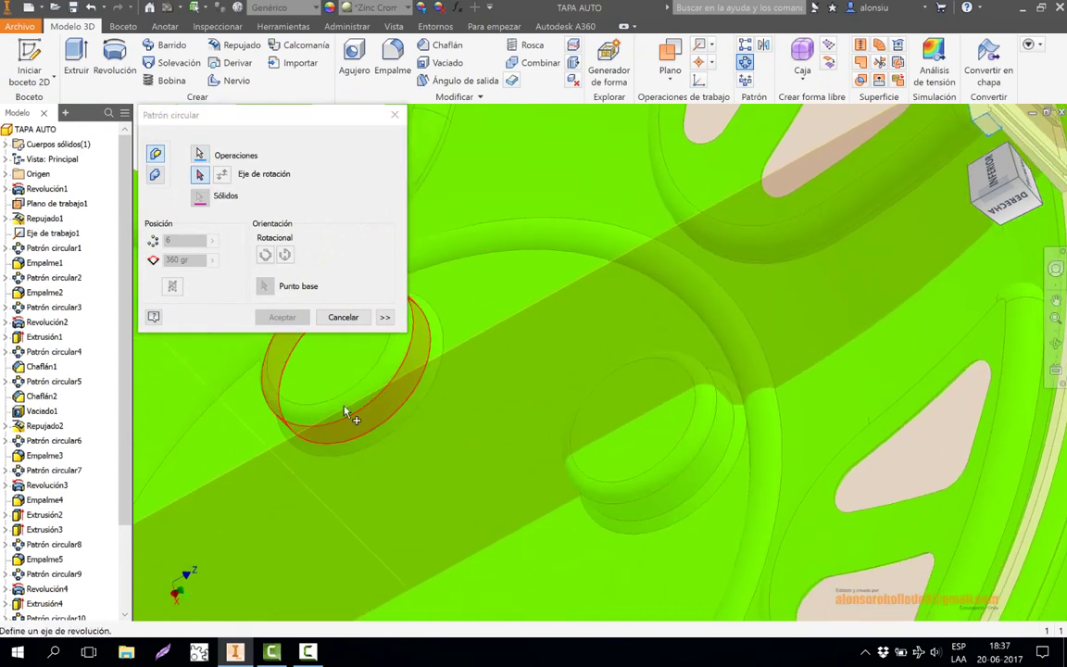
{"action": "left_click", "coordinate": [255, 435]}
{"action": "left_click", "coordinate": [283, 317]}
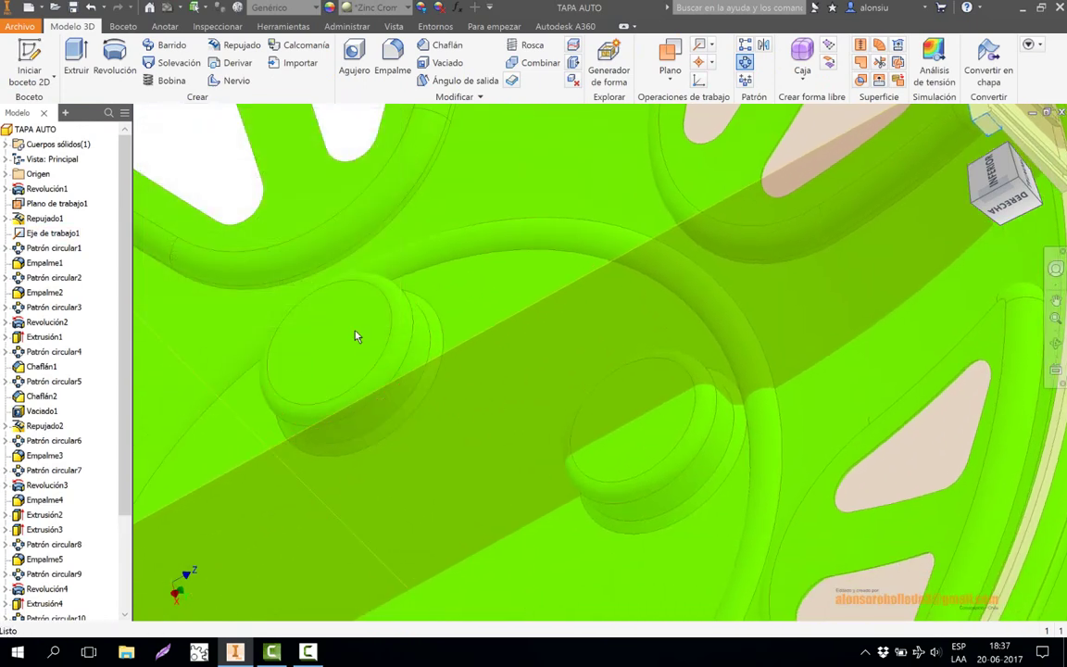
Fillet the two long edges of the tab's end block on the hub side with a 2 mm radius.
{"action": "scroll", "coordinate": [436, 367], "scroll_direction": "up", "scroll_amount": 5}
{"action": "scroll", "coordinate": [626, 271], "scroll_direction": "down", "scroll_amount": 4}
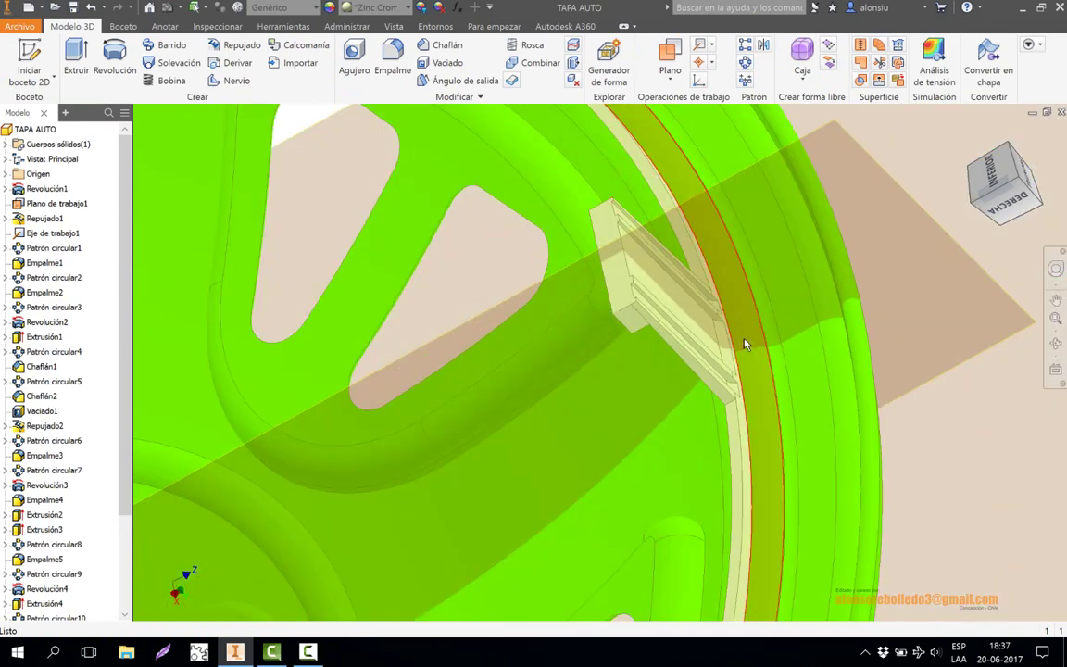
{"action": "left_click", "coordinate": [395, 57]}
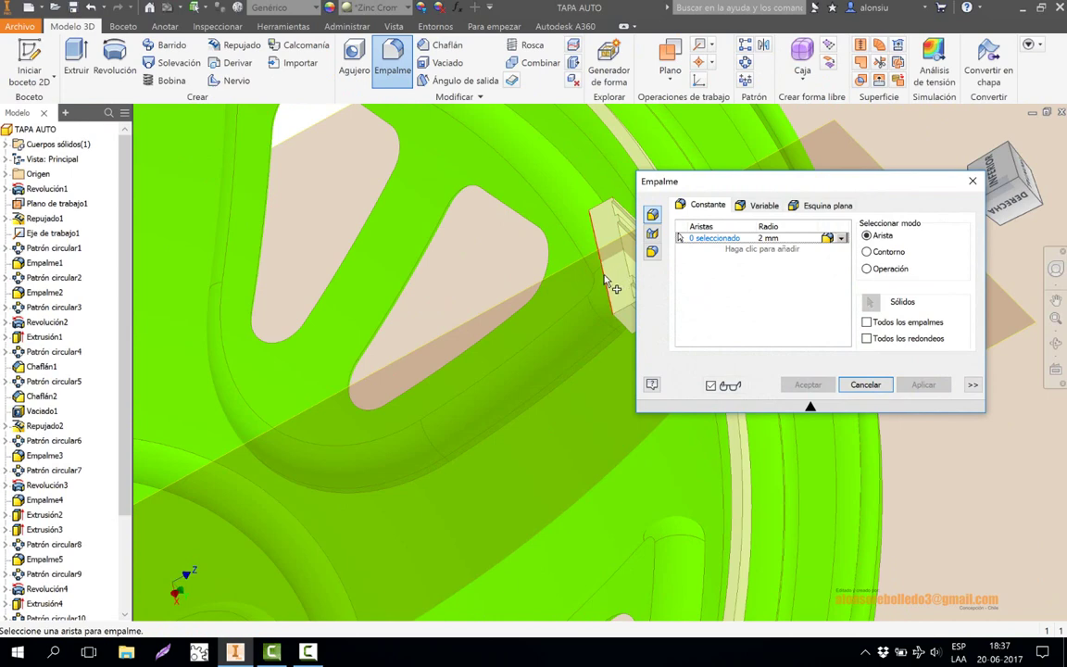
{"action": "left_click", "coordinate": [607, 280]}
{"action": "scroll", "coordinate": [574, 338], "scroll_direction": "down", "scroll_amount": 2}
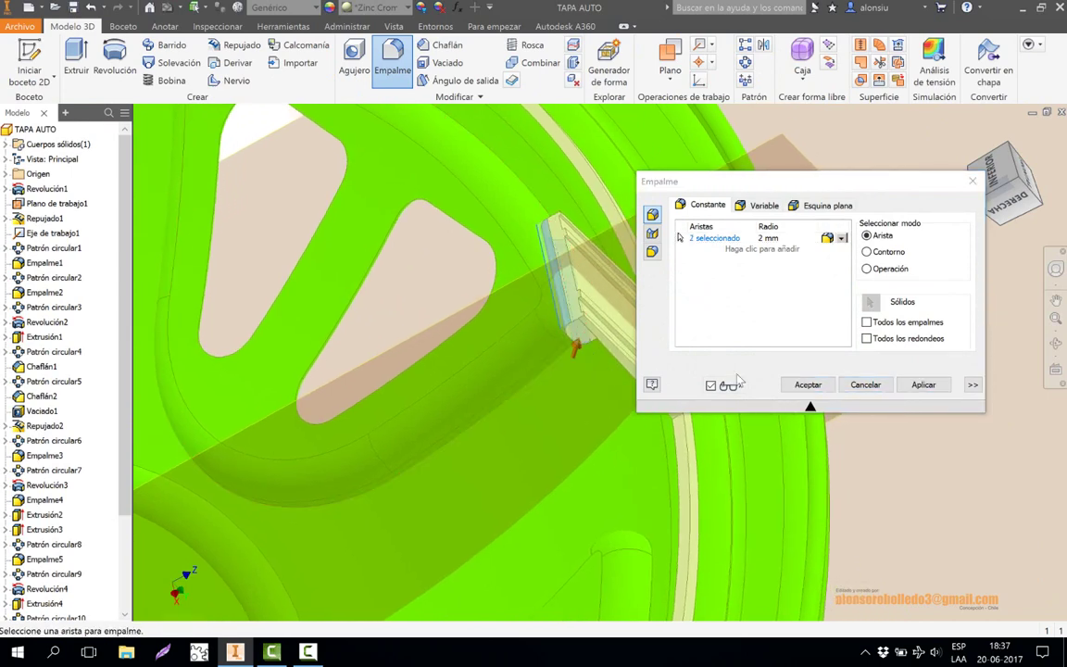
{"action": "left_click", "coordinate": [922, 384]}
{"action": "left_click", "coordinate": [865, 385]}
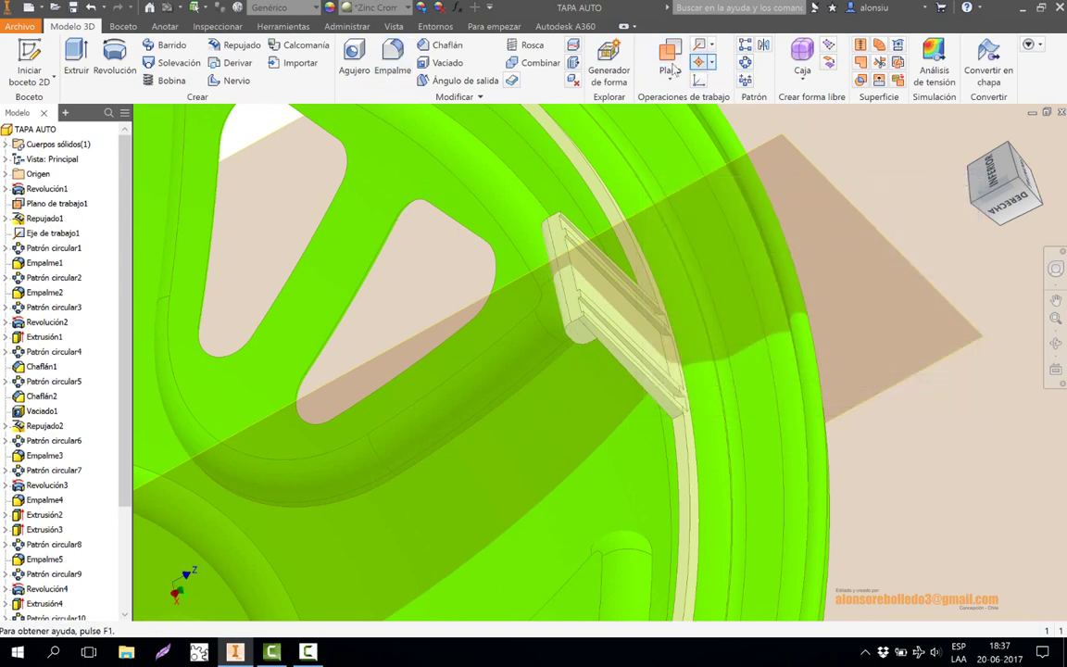
Create a circular pattern of the end block's fillet around the wheel's central axis, with 6 occurrences over 360 degrees.
{"action": "left_click", "coordinate": [745, 64]}
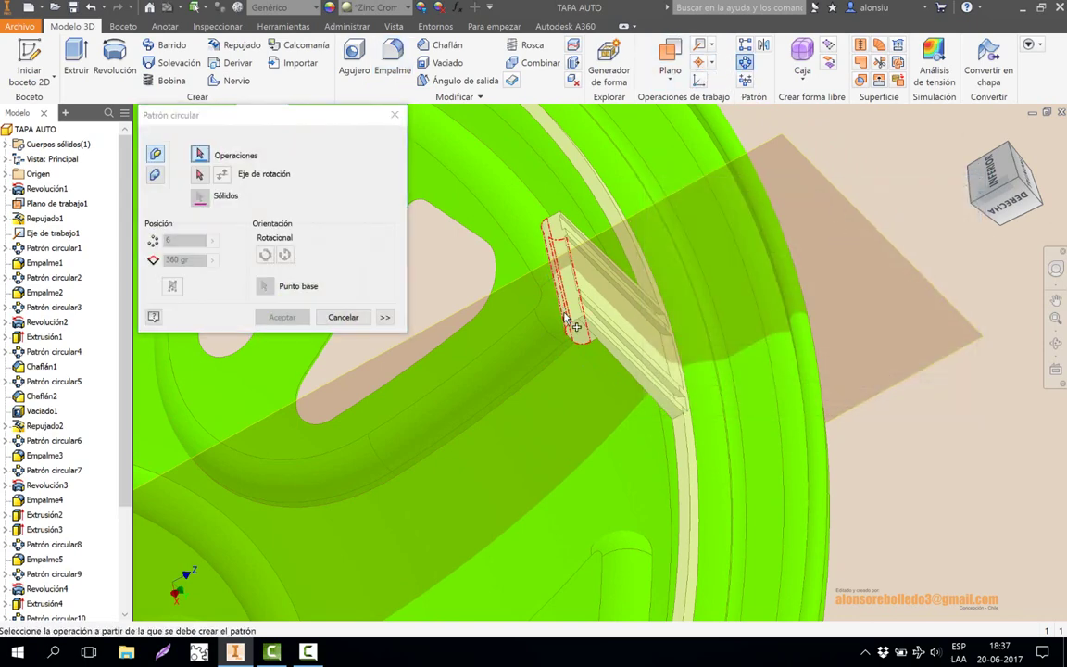
{"action": "left_click", "coordinate": [200, 175]}
{"action": "middle_click_drag", "start_coordinate": [563, 313], "coordinate": [761, 158]}
{"action": "middle_click_drag", "start_coordinate": [423, 423], "coordinate": [582, 306]}
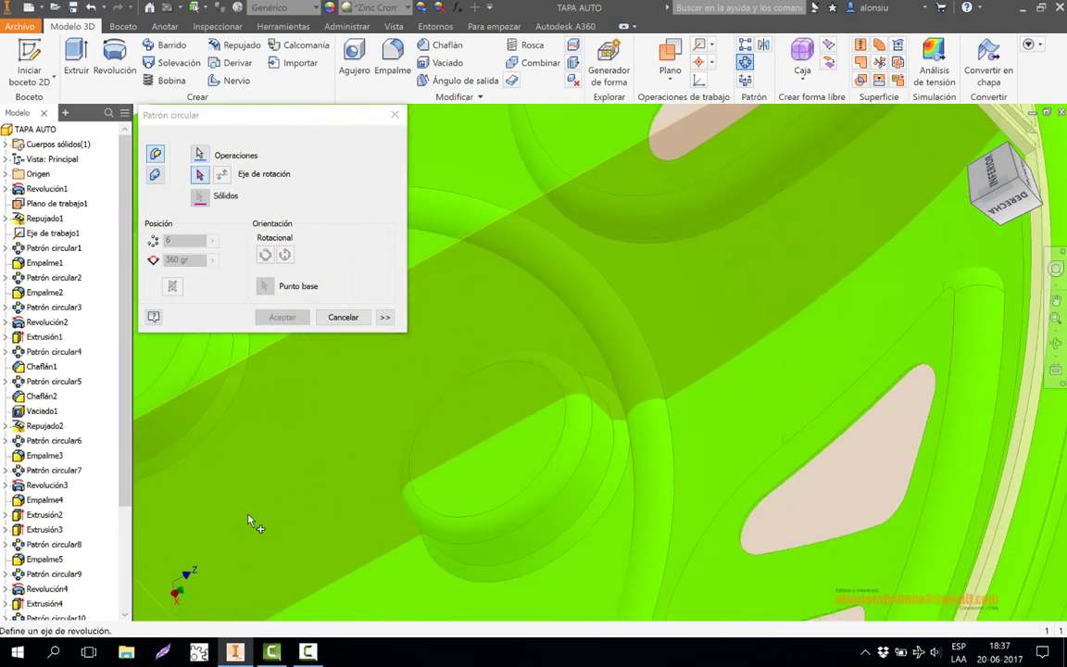
{"action": "left_click", "coordinate": [150, 598]}
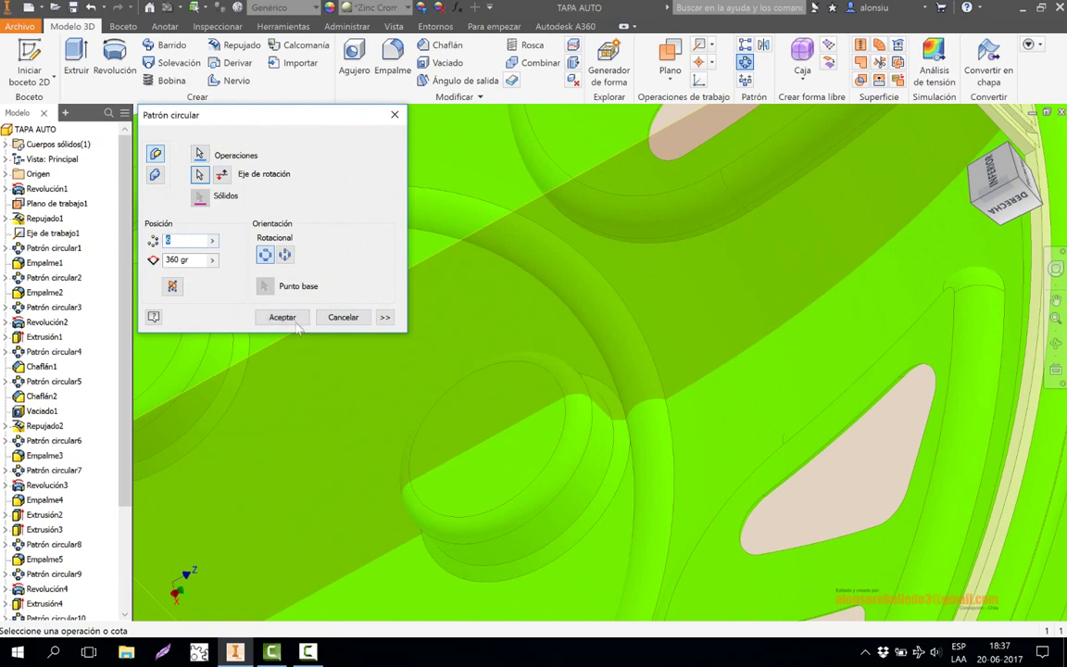
{"action": "left_click", "coordinate": [295, 322]}
{"action": "scroll", "coordinate": [362, 334], "scroll_direction": "down", "scroll_amount": 5}
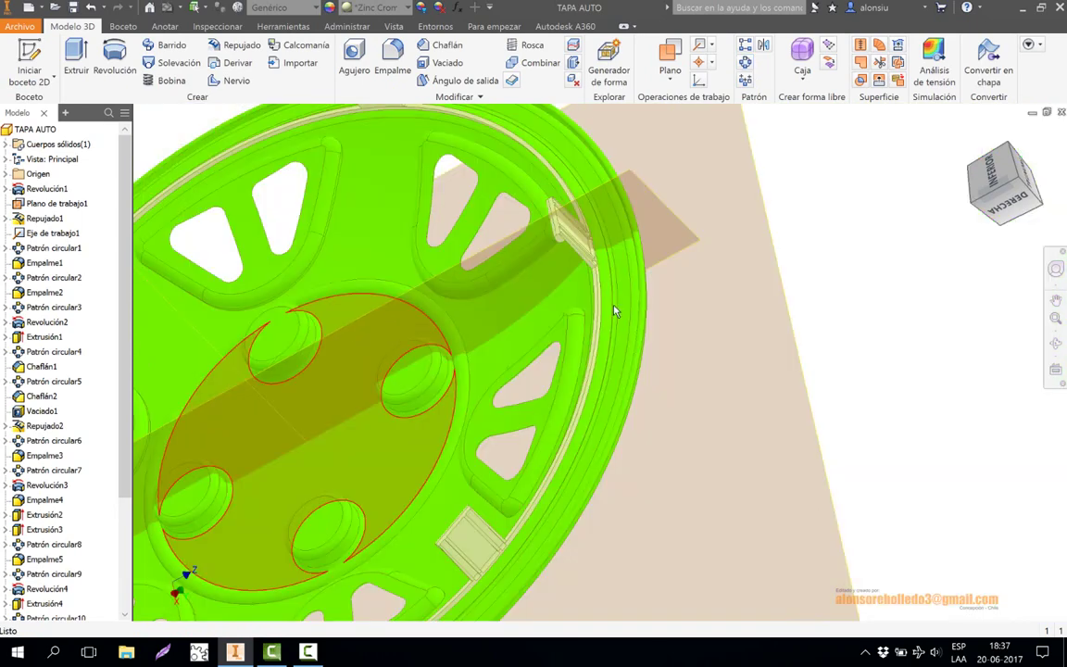
{"action": "middle_click_drag", "start_coordinate": [862, 319], "coordinate": [878, 368]}
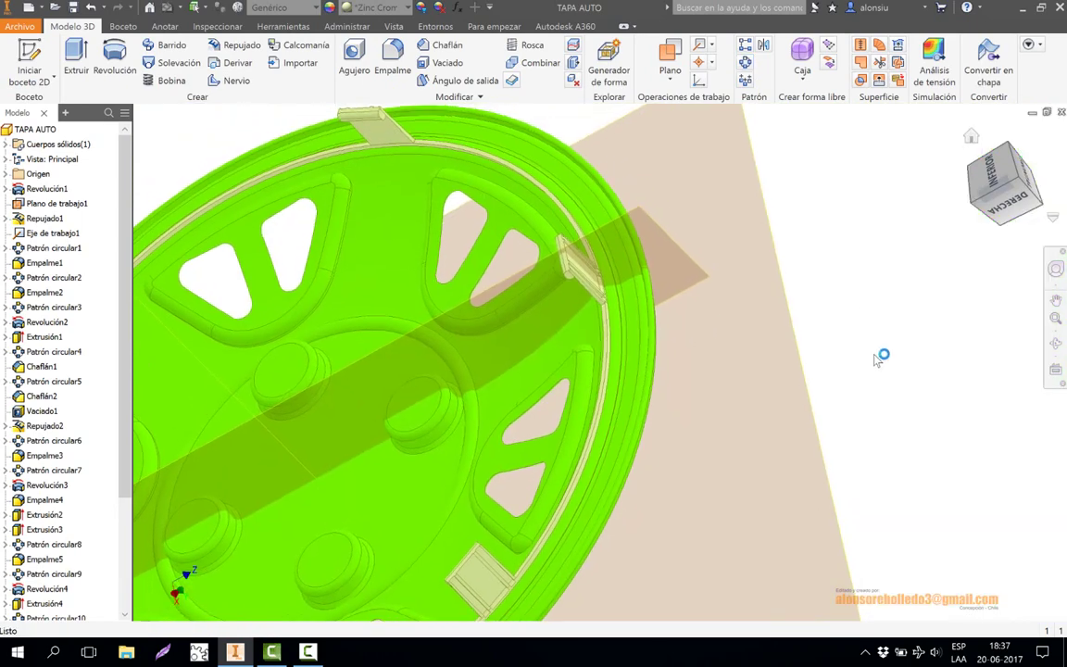
Start a 2D sketch on the tab's flat inner face below the rounded end block.
{"action": "left_click", "coordinate": [1055, 344]}
{"action": "left_click_drag", "start_coordinate": [704, 329], "coordinate": [662, 290]}
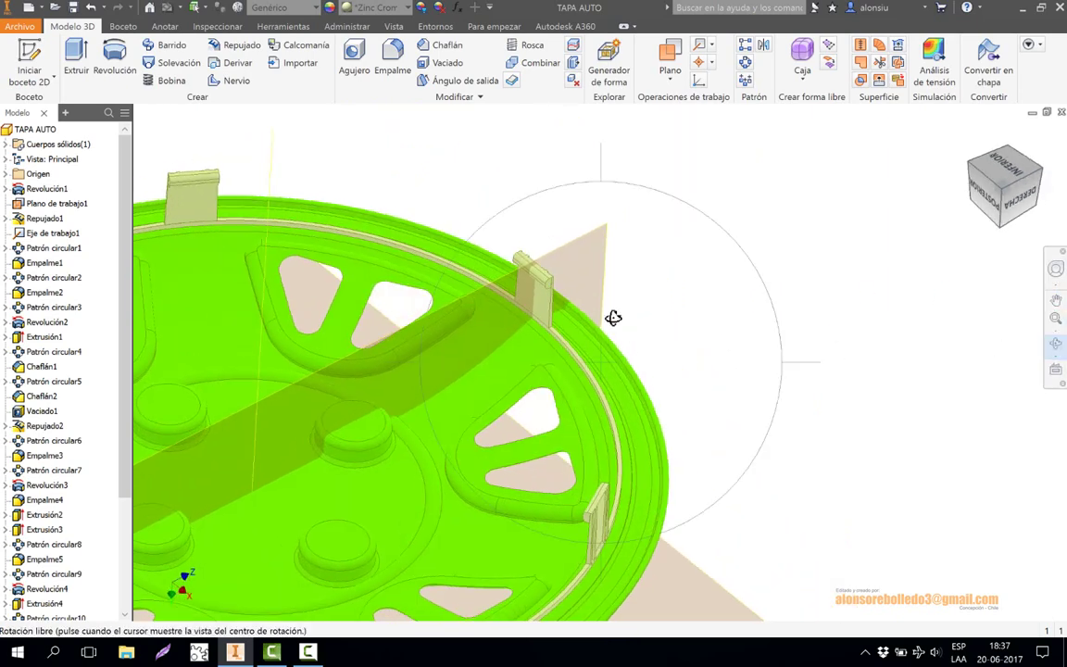
{"action": "left_click_drag", "start_coordinate": [612, 316], "coordinate": [602, 291]}
{"action": "scroll", "coordinate": [630, 277], "scroll_direction": "up", "scroll_amount": 5}
{"action": "right_click", "coordinate": [630, 277]}
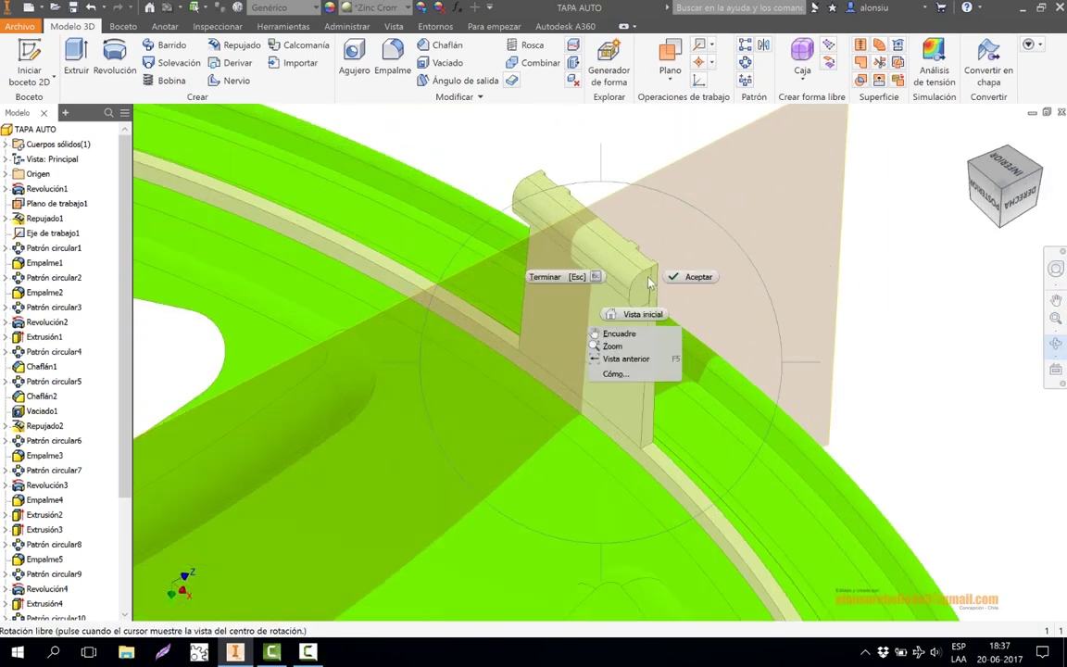
{"action": "left_click", "coordinate": [691, 278]}
{"action": "middle_click_drag", "start_coordinate": [727, 304], "coordinate": [772, 276]}
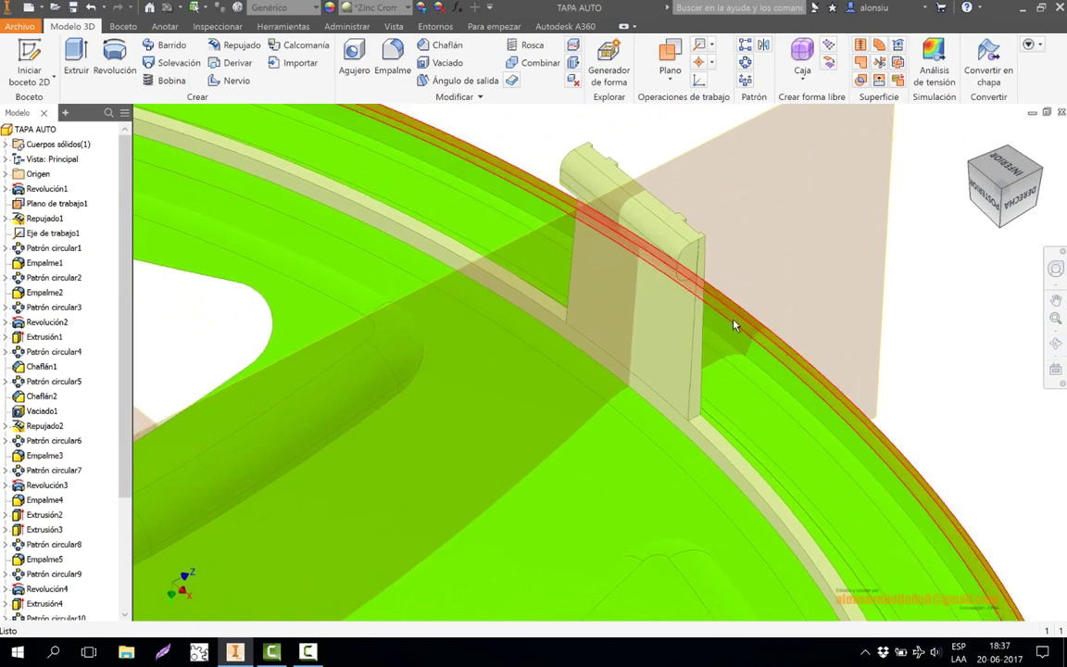
{"action": "middle_click_drag", "start_coordinate": [682, 299], "coordinate": [651, 324]}
{"action": "scroll", "coordinate": [691, 266], "scroll_direction": "up", "scroll_amount": 3}
{"action": "left_click", "coordinate": [29, 56]}
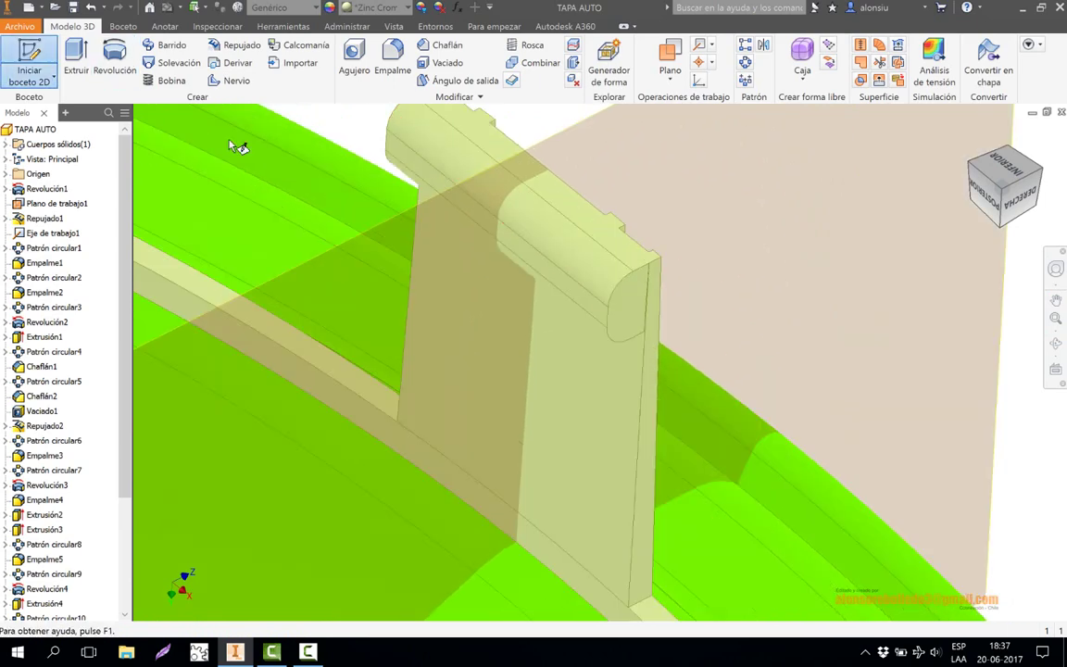
{"action": "left_click", "coordinate": [559, 282]}
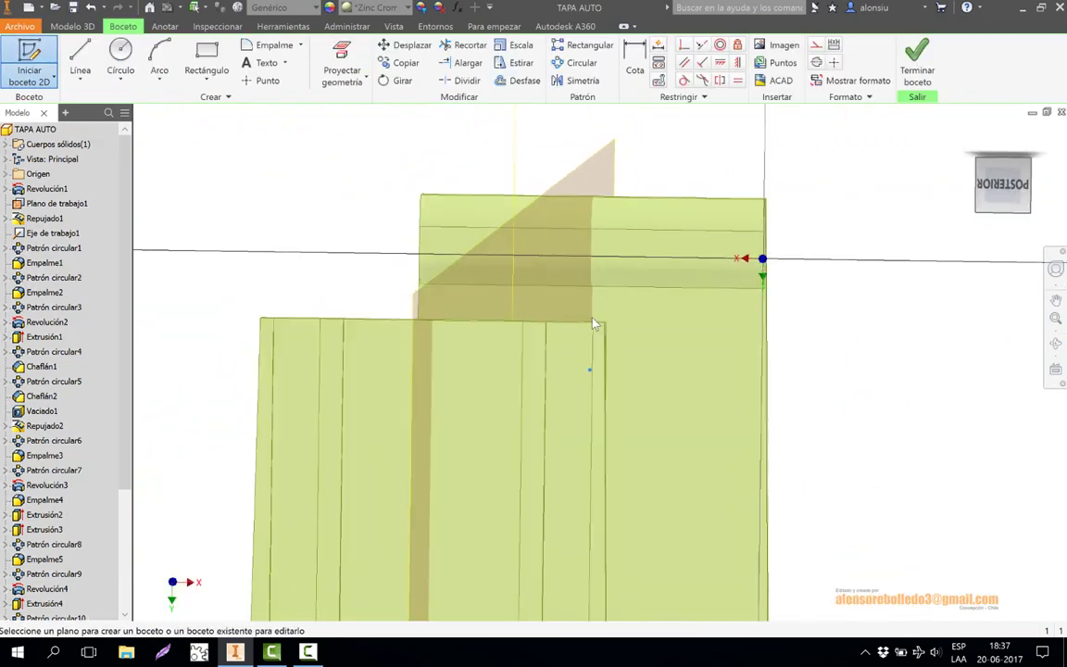
{"action": "scroll", "coordinate": [602, 296], "scroll_direction": "down", "scroll_amount": 3}
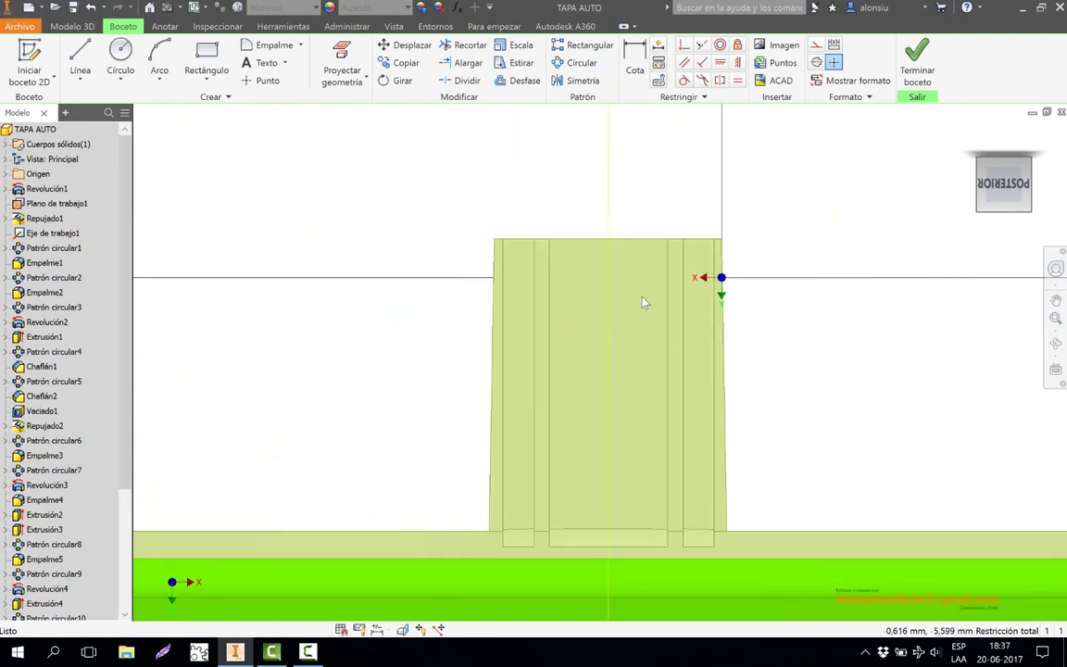
{"action": "left_click", "coordinate": [1043, 186]}
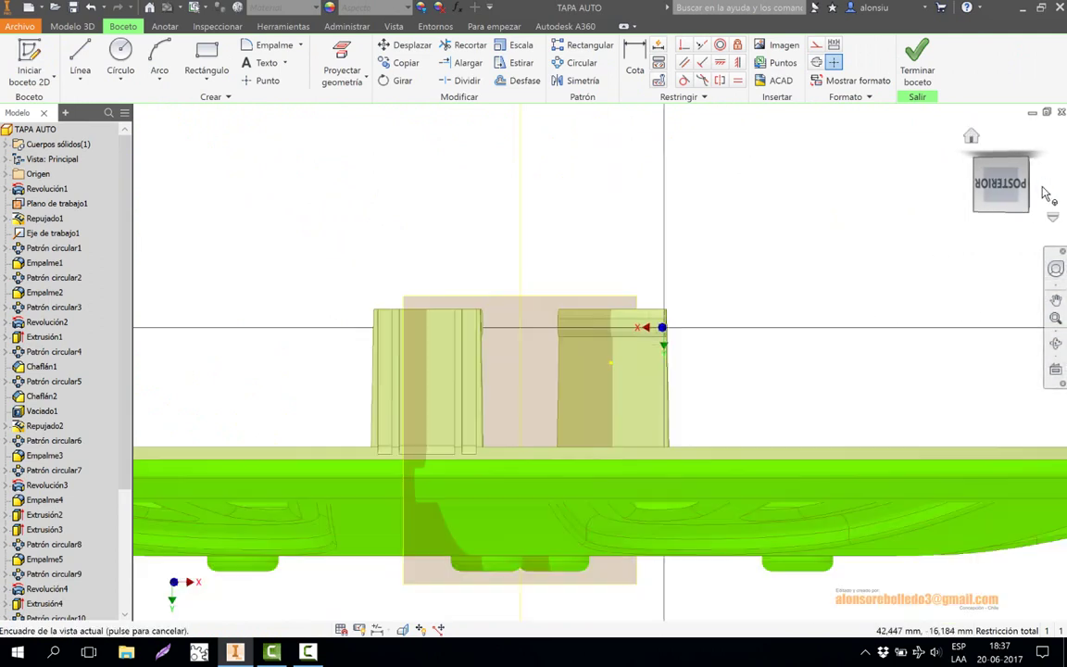
{"action": "scroll", "coordinate": [624, 324], "scroll_direction": "up", "scroll_amount": 5}
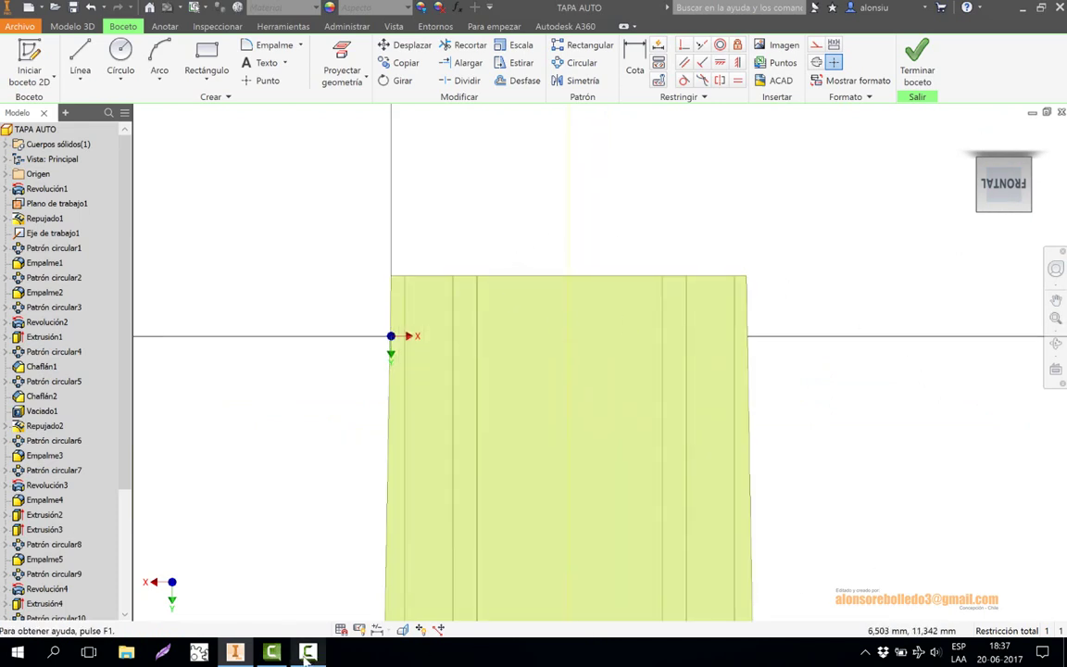
{"action": "mouse_move", "coordinate": [307, 657]}
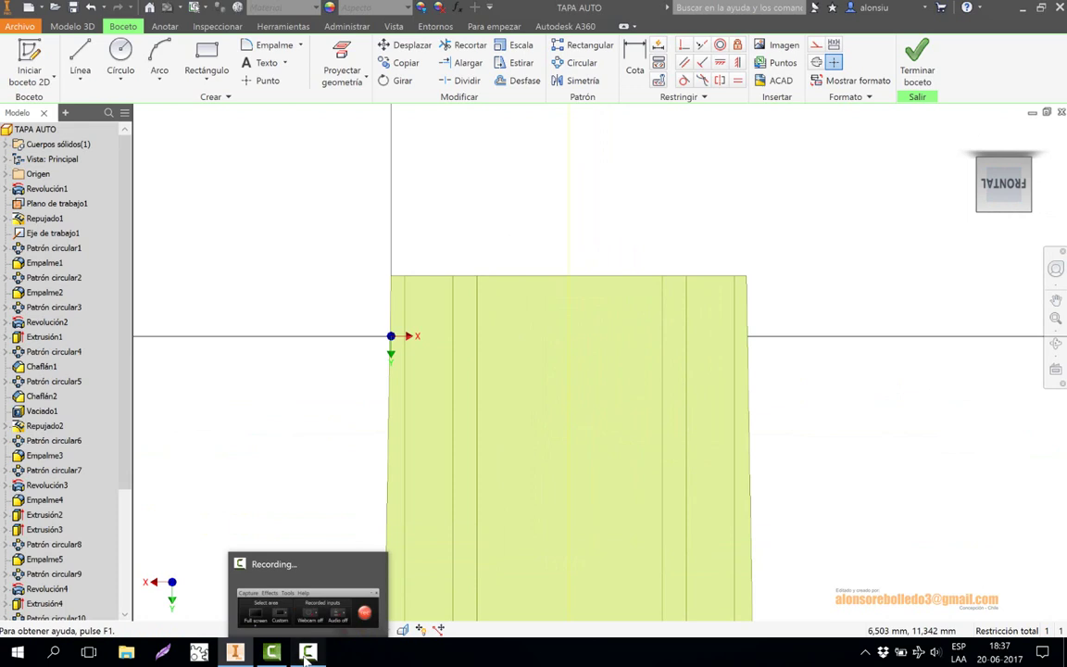
{"action": "left_click", "coordinate": [306, 657]}
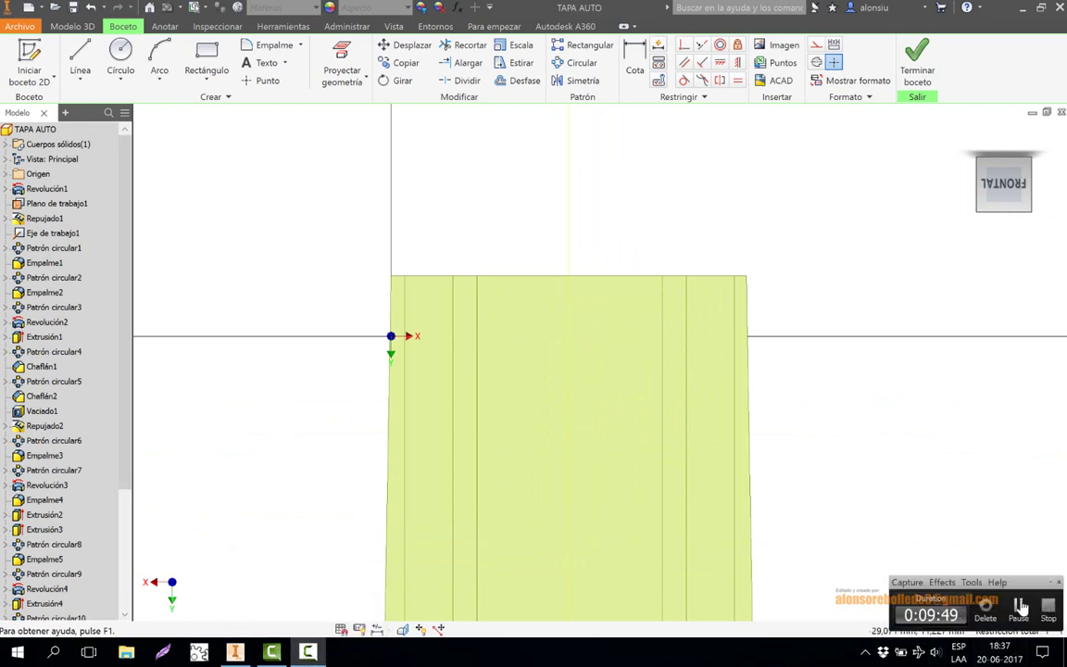
{"action": "left_click", "coordinate": [1022, 606]}
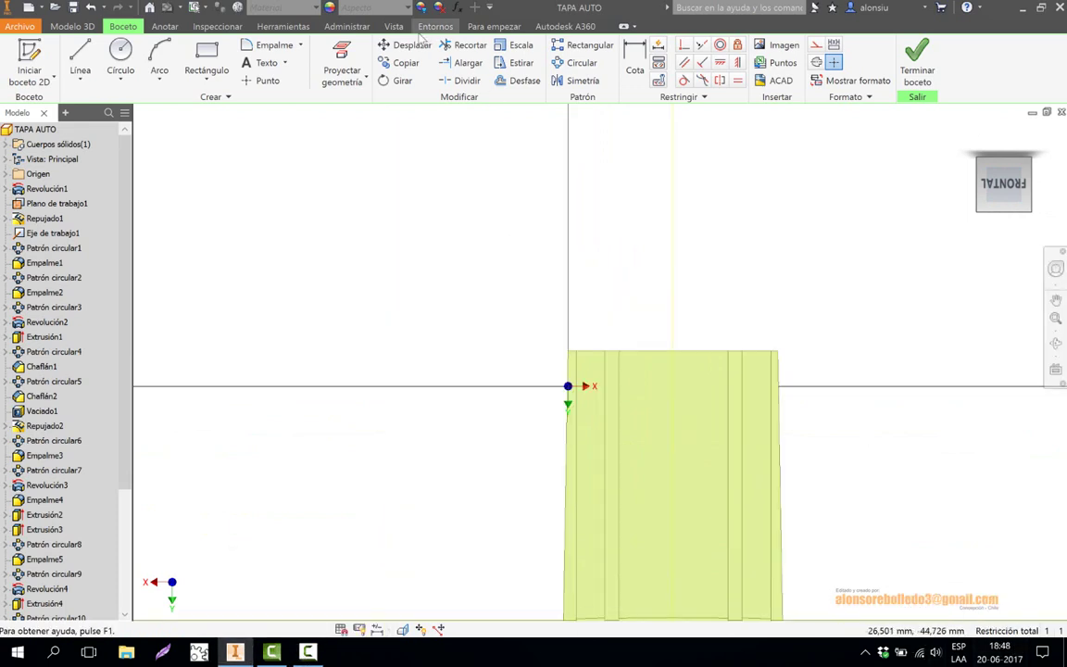
Set the visual style to wireframe (Representación alámbrica) to reveal the end block's edges behind the tab.
{"action": "left_click", "coordinate": [394, 26]}
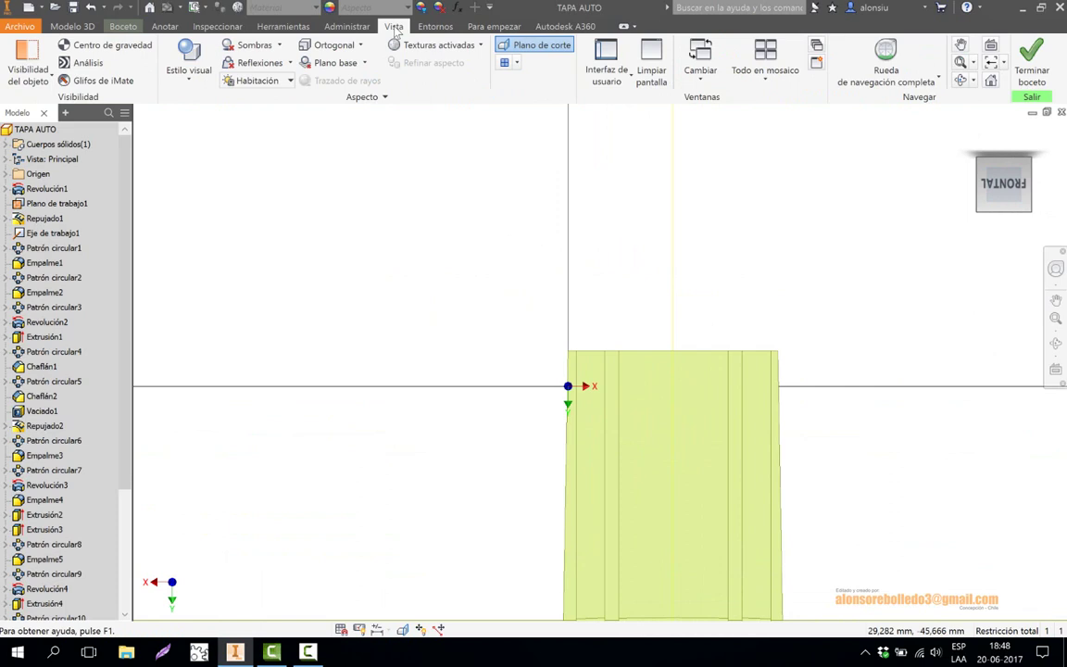
{"action": "left_click", "coordinate": [189, 65]}
{"action": "left_click", "coordinate": [209, 226]}
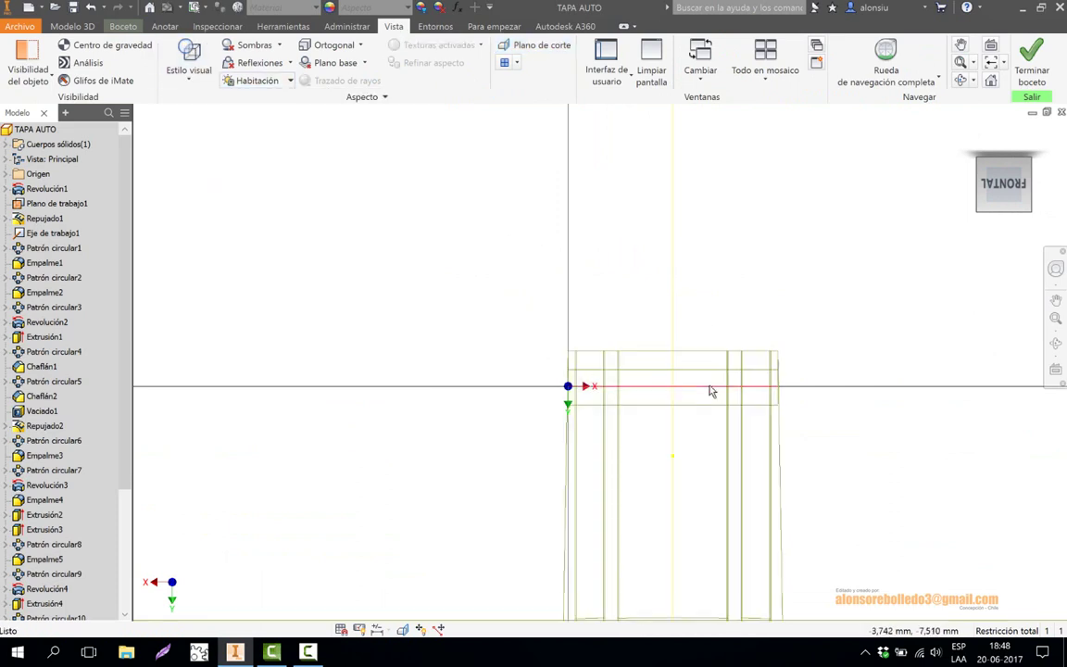
{"action": "scroll", "coordinate": [710, 392], "scroll_direction": "up", "scroll_amount": 5}
{"action": "scroll", "coordinate": [711, 392], "scroll_direction": "down", "scroll_amount": 2}
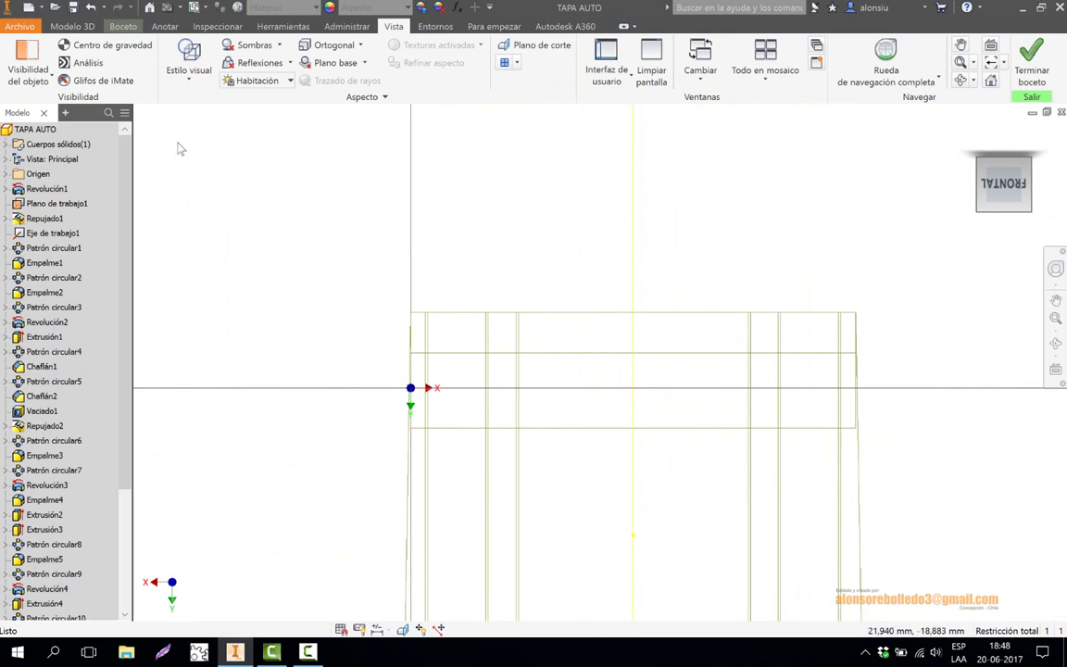
Sketch a rectangle about 24.7 by 3.8 mm across the end block, overhanging both sides of the tab.
{"action": "left_click", "coordinate": [123, 26]}
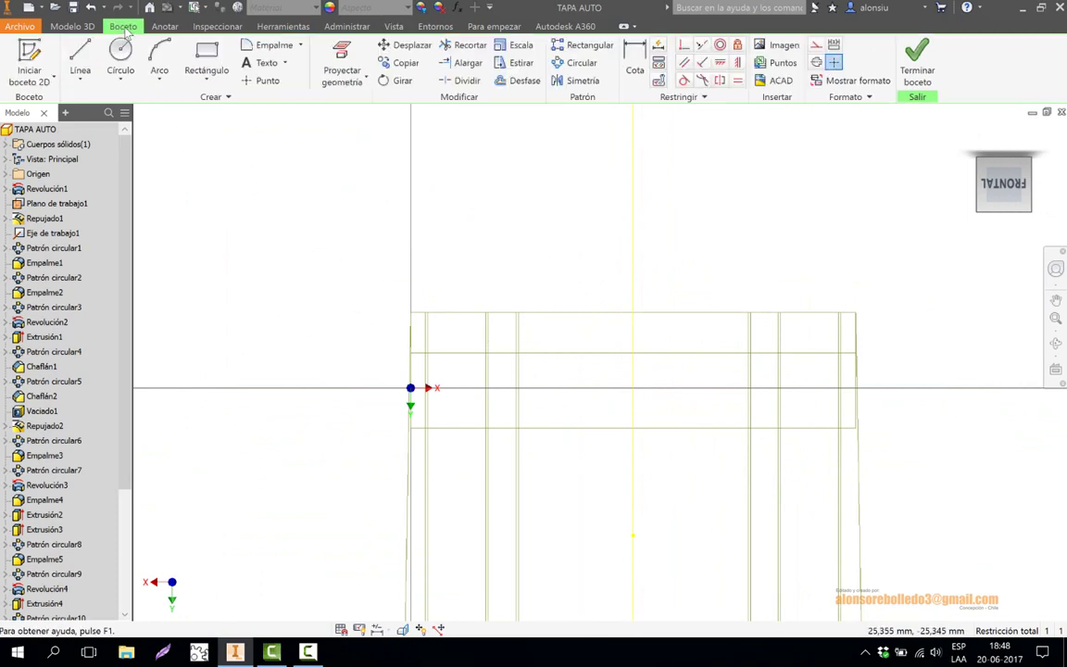
{"action": "left_click", "coordinate": [205, 58]}
{"action": "left_click", "coordinate": [380, 335]}
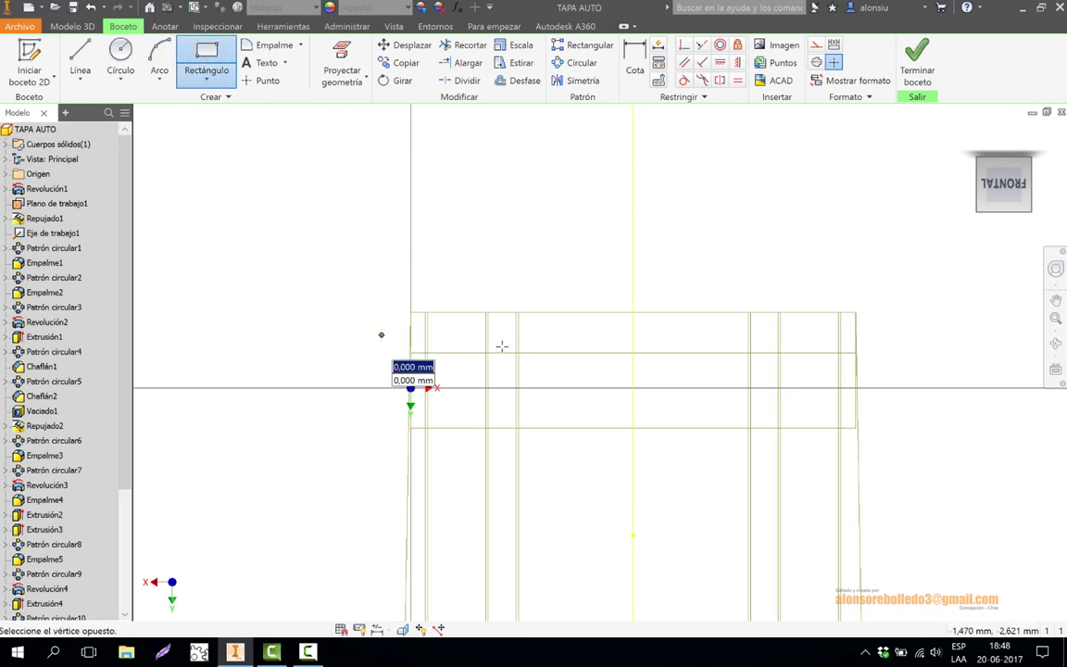
{"action": "left_click", "coordinate": [876, 410]}
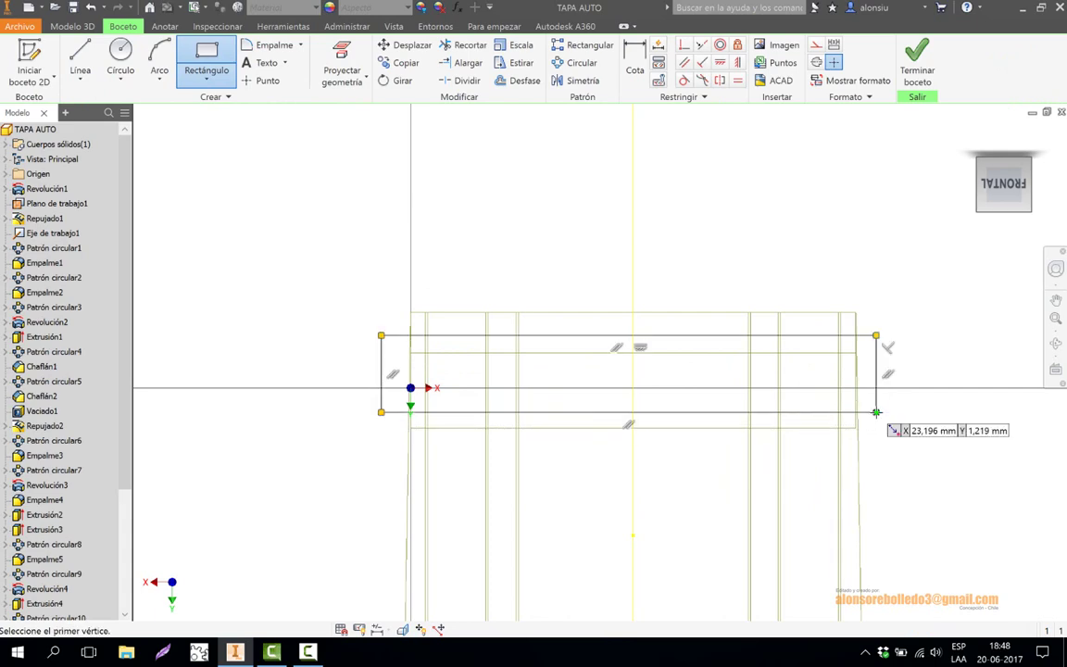
Restore the shaded-with-edges visual style (Sombreado con aristas) and view the whole wheel cover at an angle.
{"action": "left_click", "coordinate": [1056, 344]}
{"action": "left_click_drag", "start_coordinate": [671, 341], "coordinate": [654, 354]}
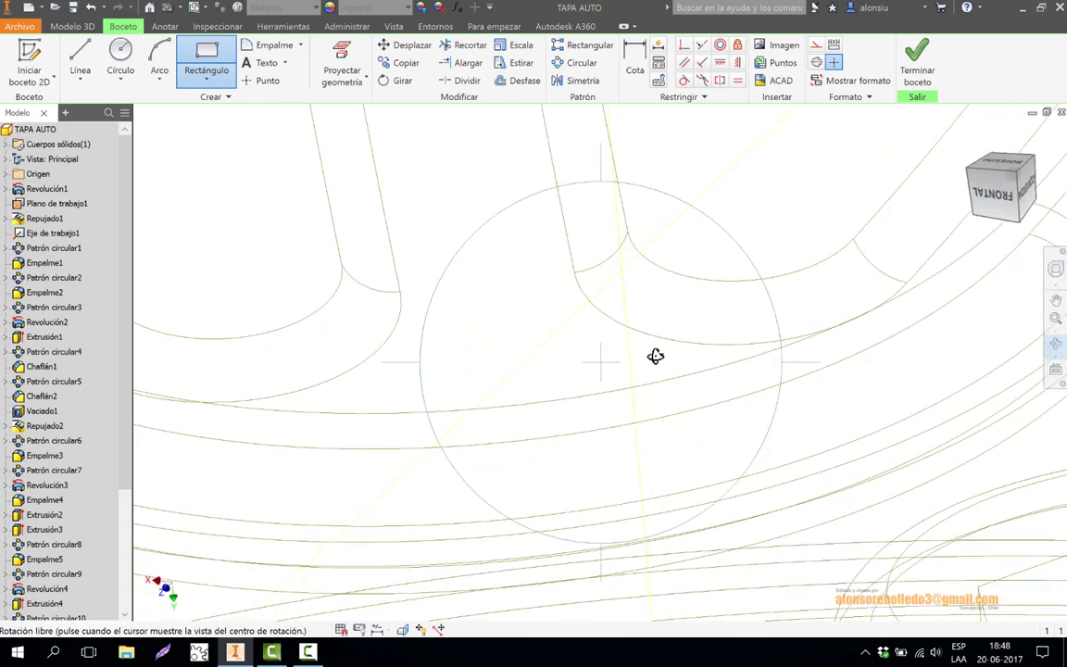
{"action": "scroll", "coordinate": [656, 356], "scroll_direction": "down", "scroll_amount": 6}
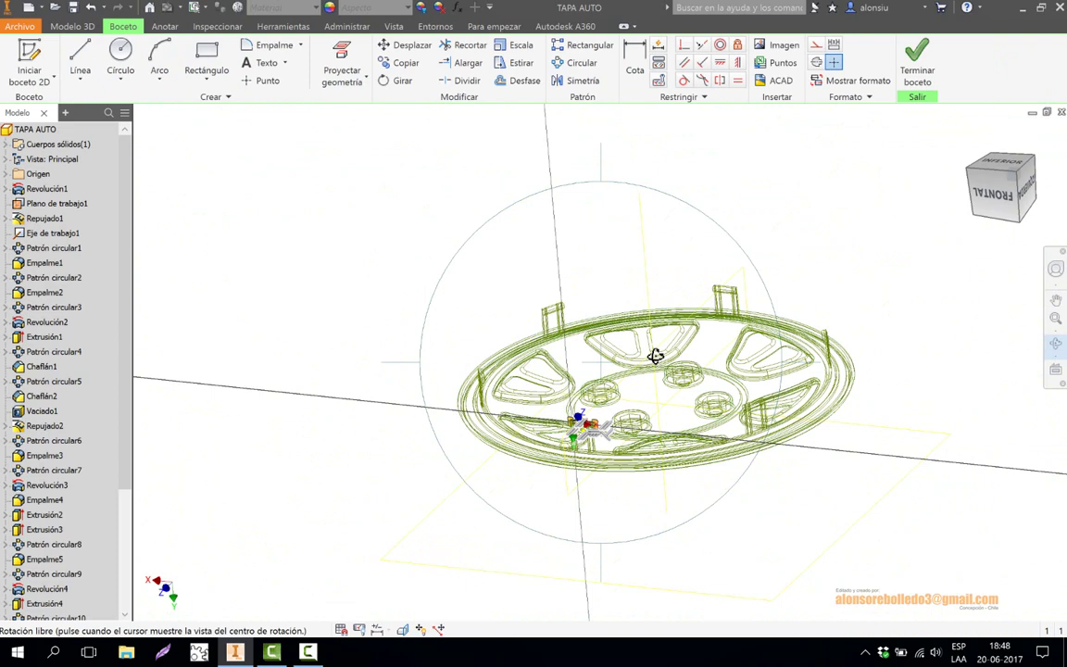
{"action": "left_click", "coordinate": [393, 26]}
{"action": "left_click", "coordinate": [203, 85]}
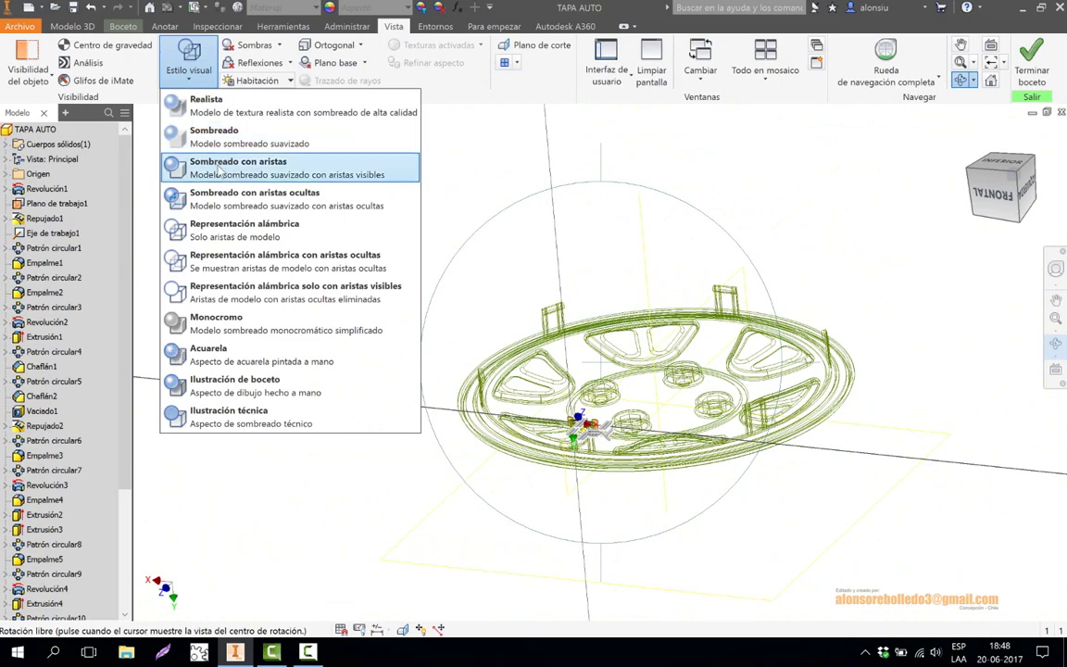
{"action": "left_click", "coordinate": [206, 160]}
{"action": "scroll", "coordinate": [660, 374], "scroll_direction": "up", "scroll_amount": 3}
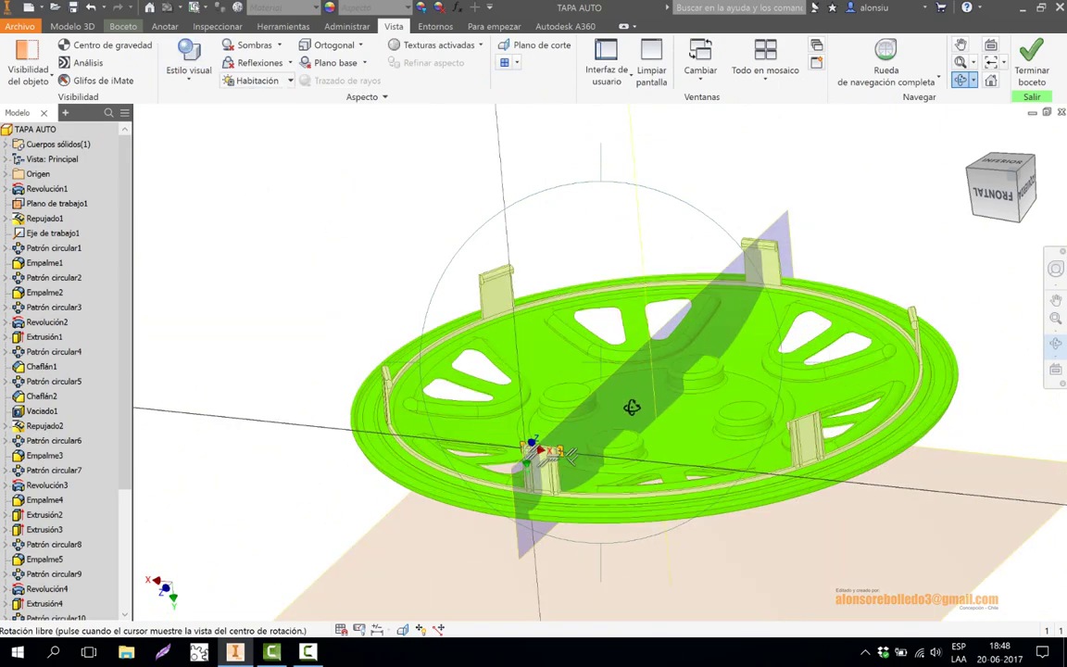
Start extruding the rectangle as a 1.25 mm deep cut into the end block and view it from the tab's side.
{"action": "left_click_drag", "start_coordinate": [632, 408], "coordinate": [424, 493]}
{"action": "scroll", "coordinate": [425, 493], "scroll_direction": "up", "scroll_amount": 4}
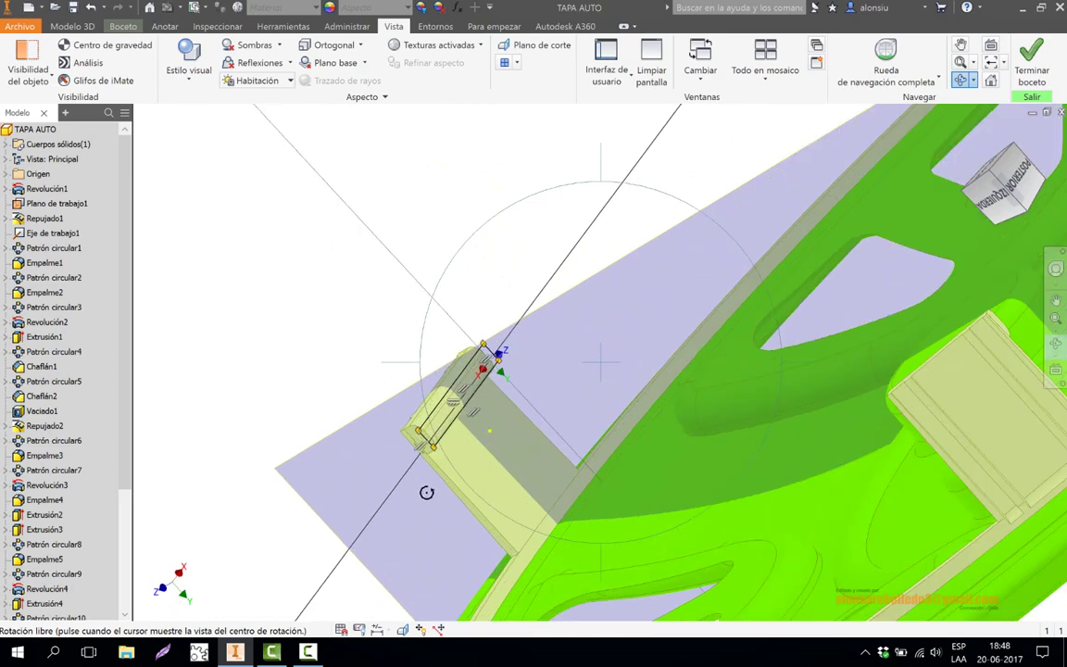
{"action": "key", "text": "e"}
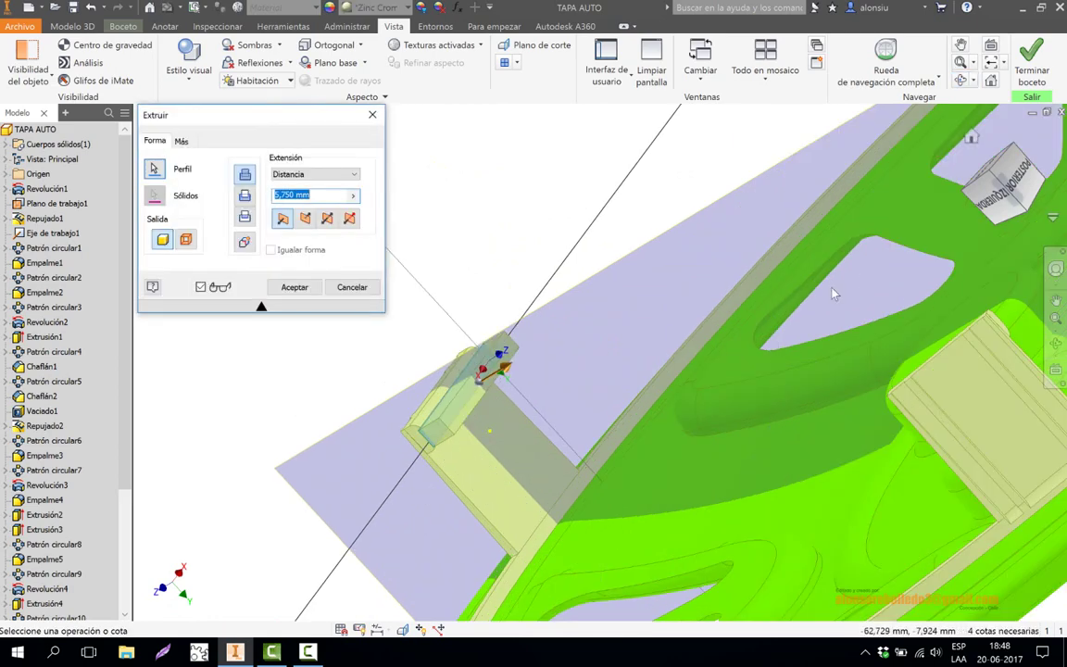
{"action": "left_click_drag", "start_coordinate": [508, 372], "coordinate": [477, 388]}
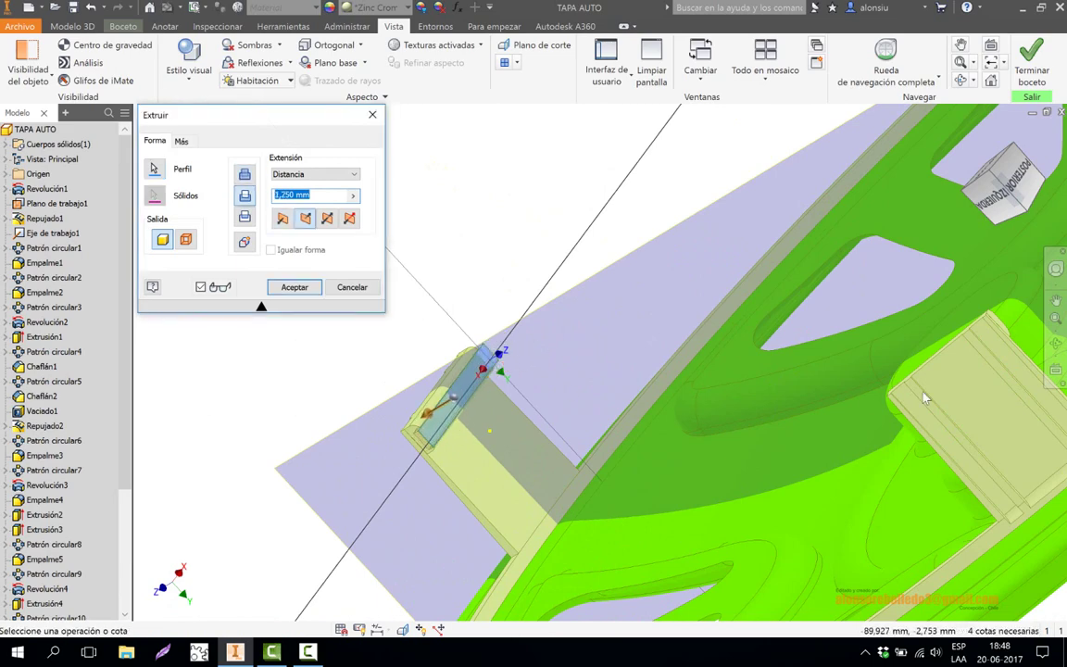
{"action": "left_click", "coordinate": [1055, 371]}
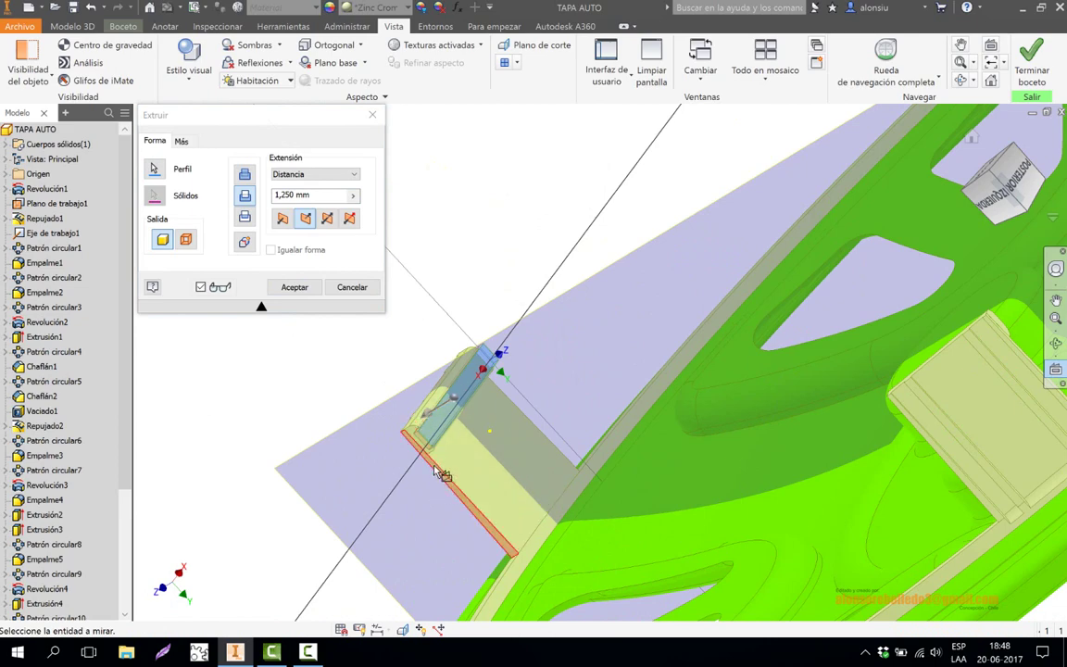
{"action": "scroll", "coordinate": [429, 455], "scroll_direction": "down", "scroll_amount": 2}
{"action": "scroll", "coordinate": [426, 452], "scroll_direction": "down", "scroll_amount": 1}
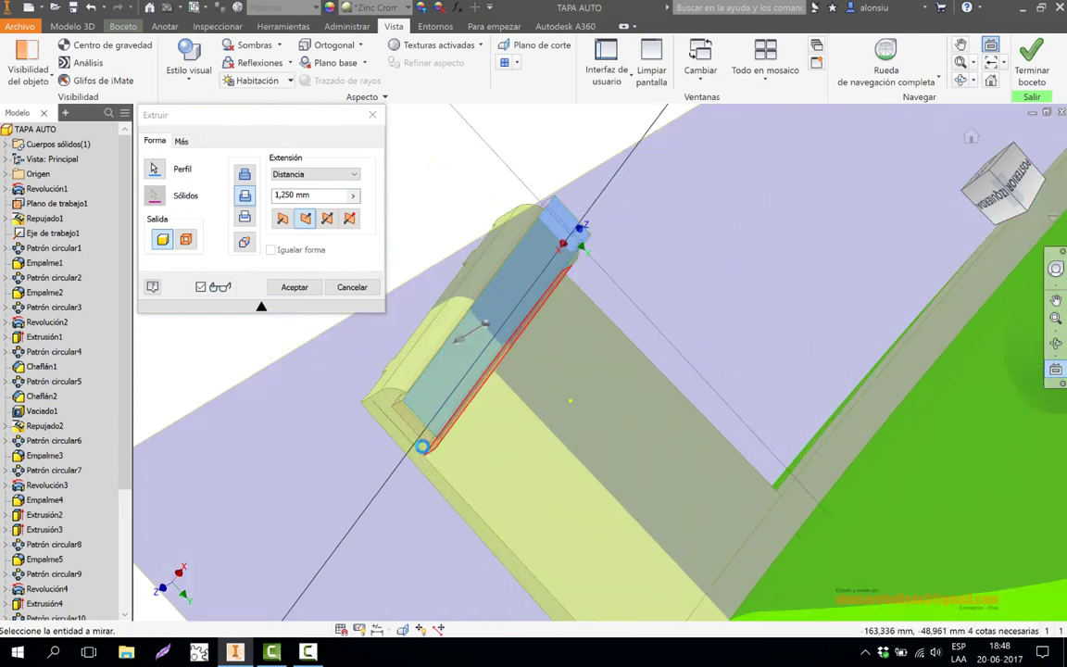
{"action": "left_click", "coordinate": [424, 444]}
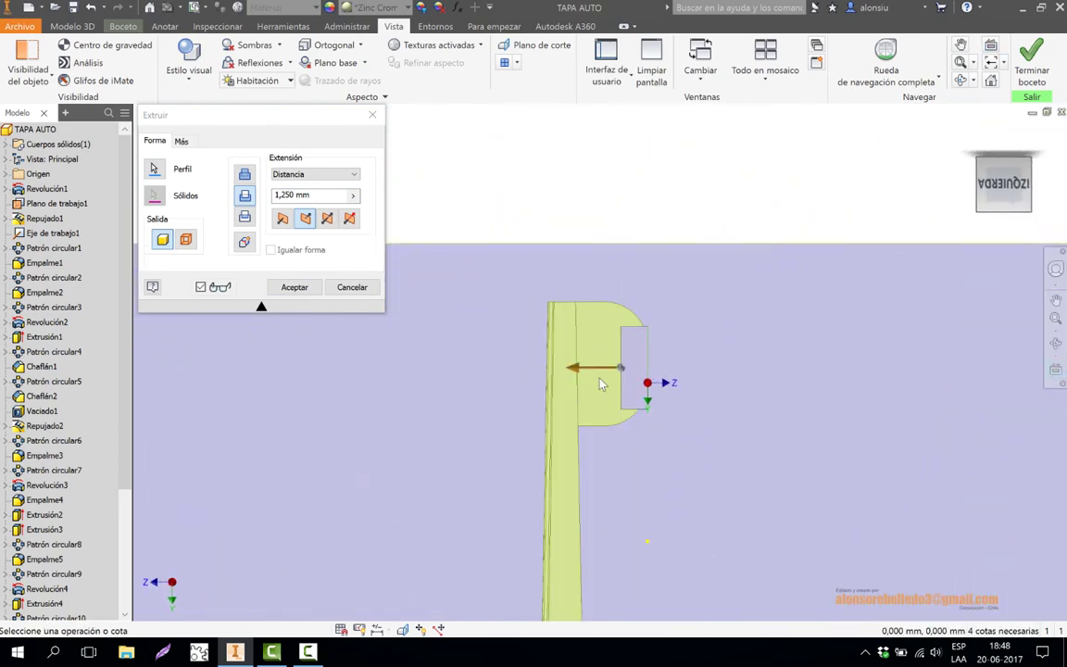
Set the cut's depth into the rounded end block to 2.5 mm and complete the extrusion.
{"action": "scroll", "coordinate": [600, 384], "scroll_direction": "down", "scroll_amount": 3}
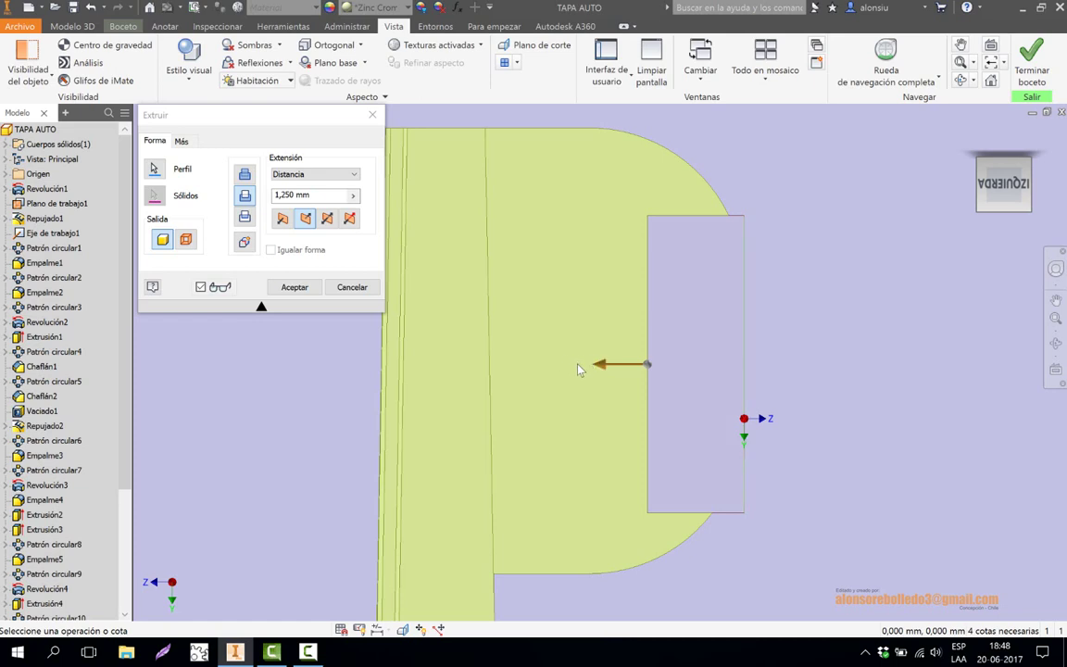
{"action": "left_click_drag", "start_coordinate": [599, 364], "coordinate": [632, 365]}
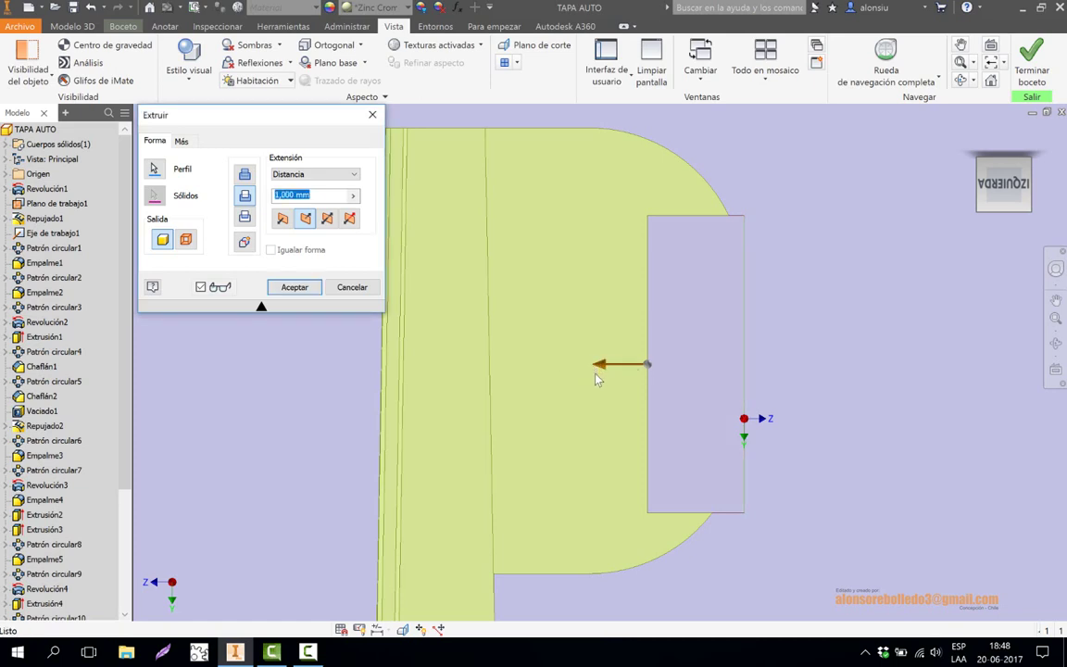
{"action": "left_click_drag", "start_coordinate": [598, 386], "coordinate": [589, 384]}
{"action": "scroll", "coordinate": [427, 364], "scroll_direction": "up", "scroll_amount": 5}
{"action": "scroll", "coordinate": [395, 367], "scroll_direction": "down", "scroll_amount": 2}
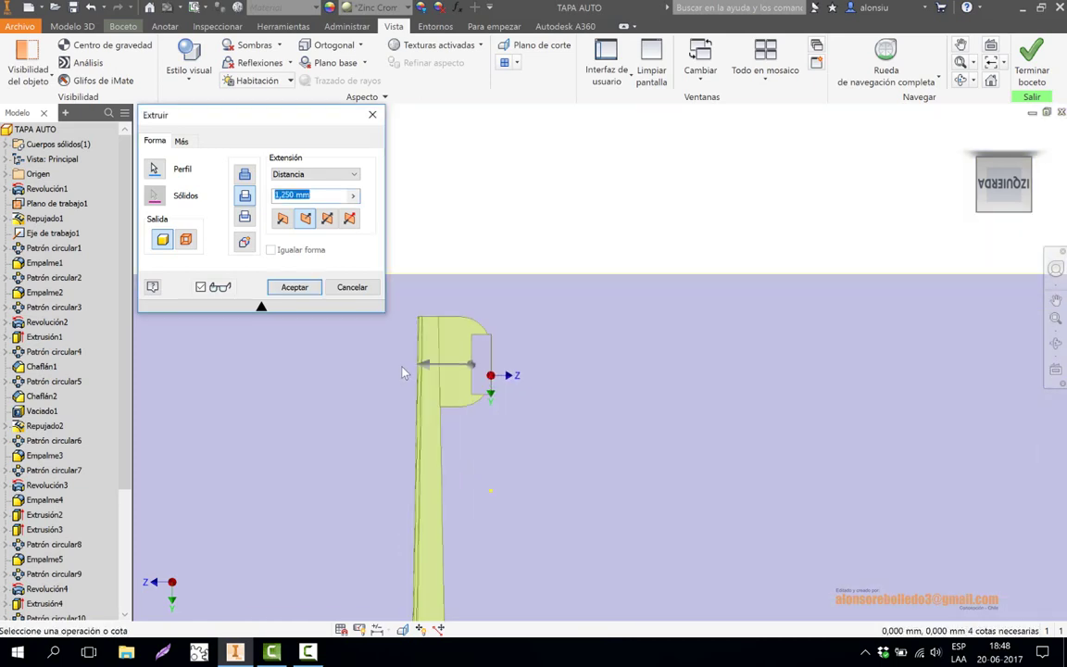
{"action": "left_click_drag", "start_coordinate": [424, 368], "coordinate": [407, 366]}
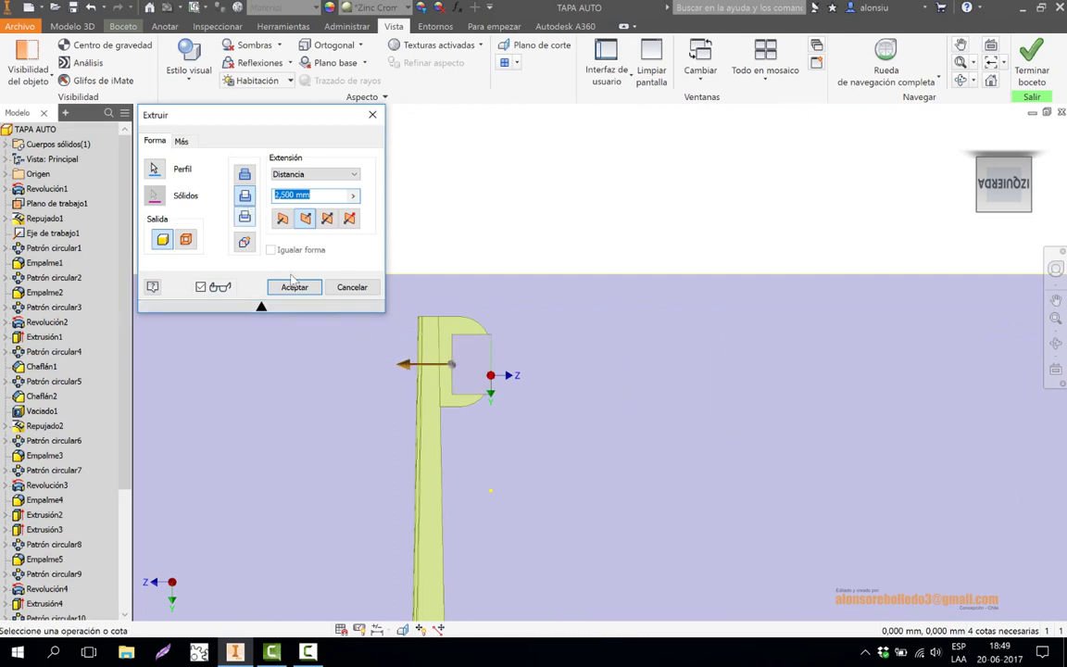
{"action": "left_click", "coordinate": [293, 288]}
{"action": "scroll", "coordinate": [541, 243], "scroll_direction": "down", "scroll_amount": 2}
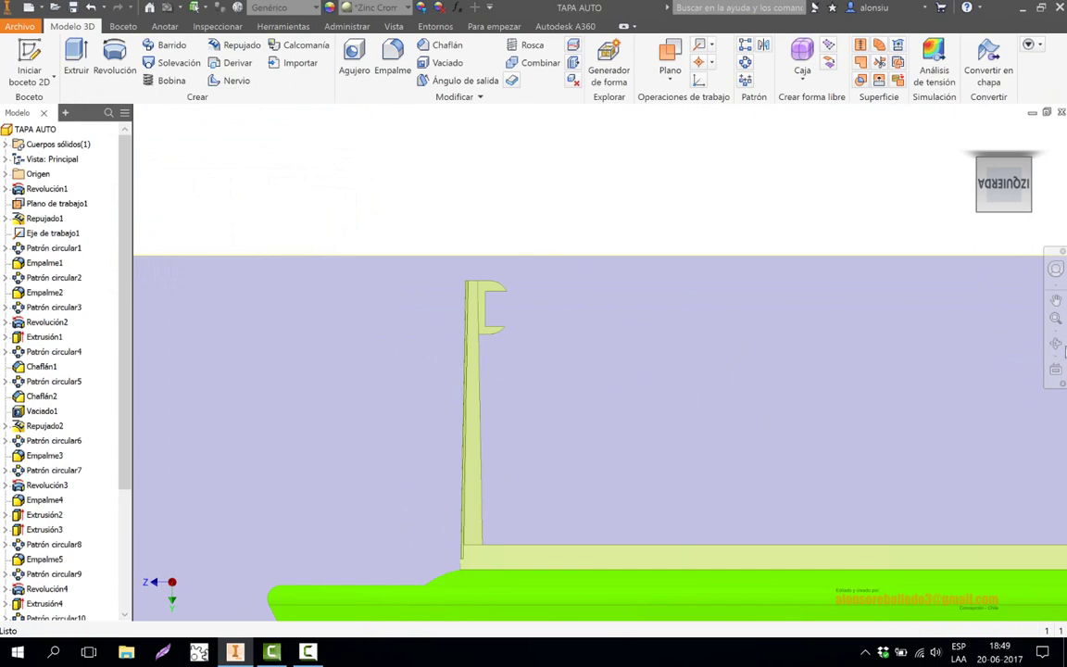
Pattern the end block's slot cut circularly around the wheel cover's central work axis, with 6 occurrences over 360 degrees.
{"action": "left_click", "coordinate": [1055, 344]}
{"action": "left_click_drag", "start_coordinate": [491, 305], "coordinate": [371, 300]}
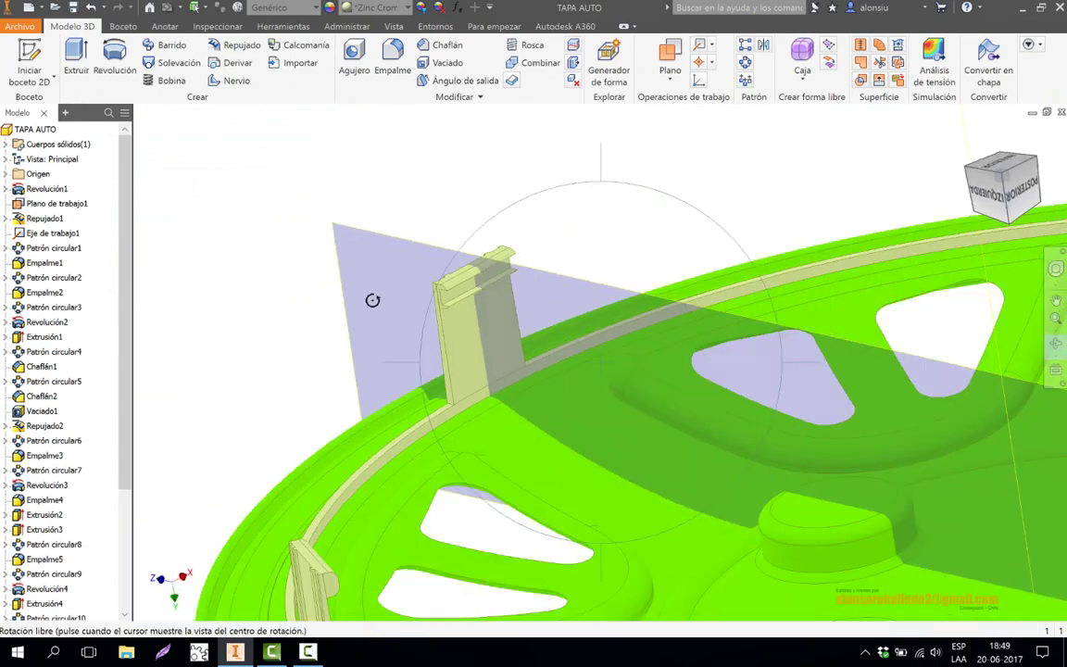
{"action": "right_click", "coordinate": [364, 272]}
{"action": "left_click", "coordinate": [403, 274]}
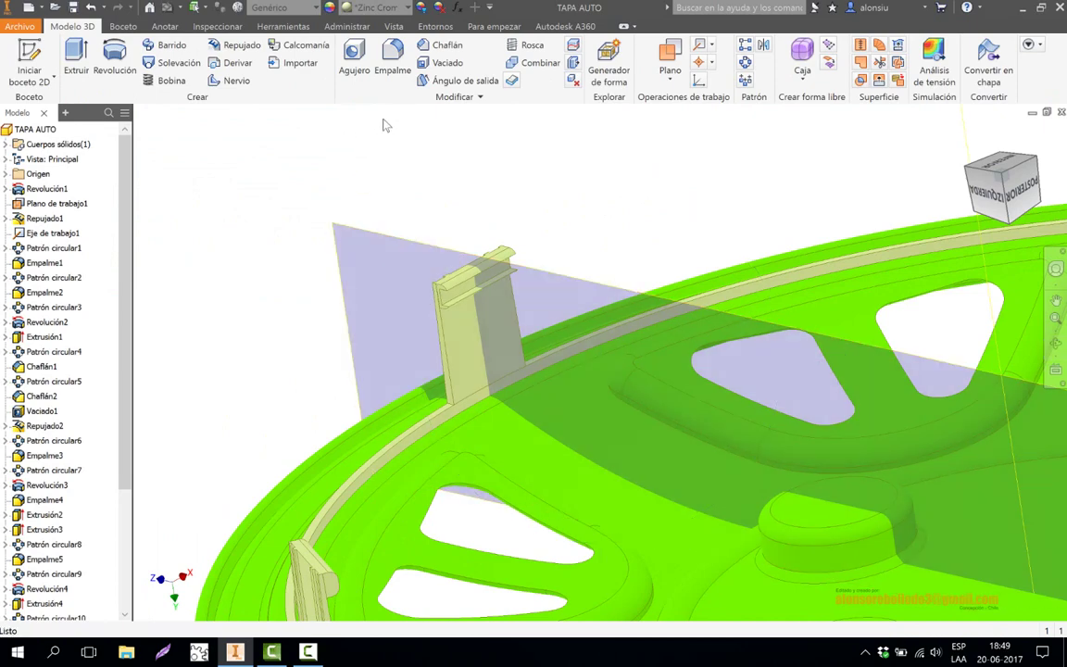
{"action": "left_click", "coordinate": [745, 62]}
{"action": "left_click", "coordinate": [473, 295]}
{"action": "left_click", "coordinate": [200, 174]}
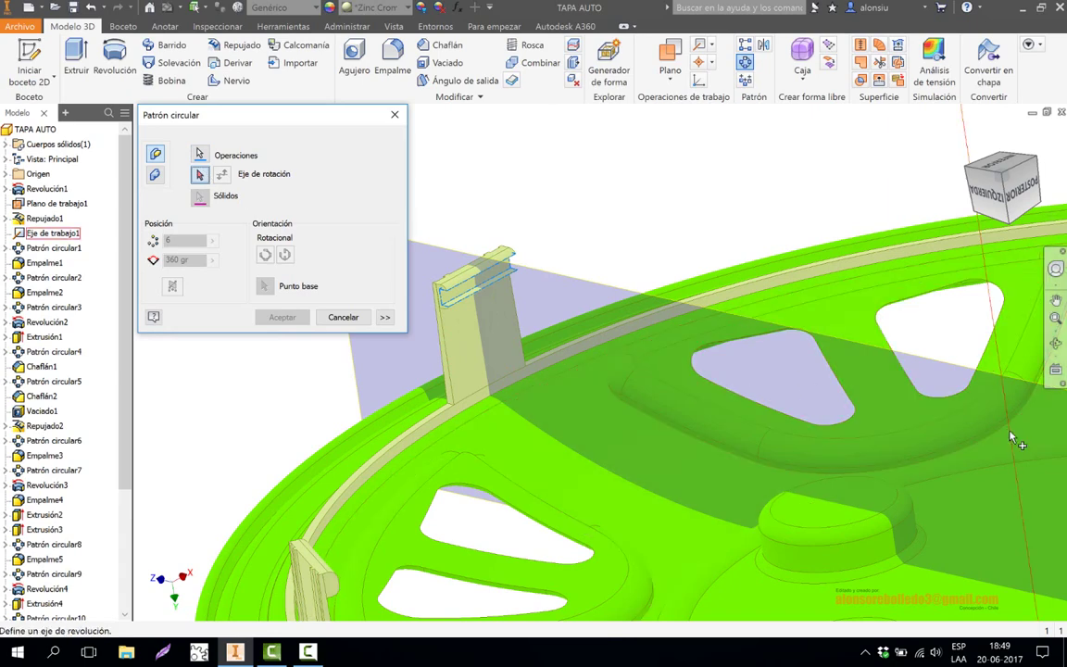
{"action": "left_click", "coordinate": [905, 388]}
{"action": "scroll", "coordinate": [616, 239], "scroll_direction": "up", "scroll_amount": 4}
{"action": "scroll", "coordinate": [573, 288], "scroll_direction": "down", "scroll_amount": 3}
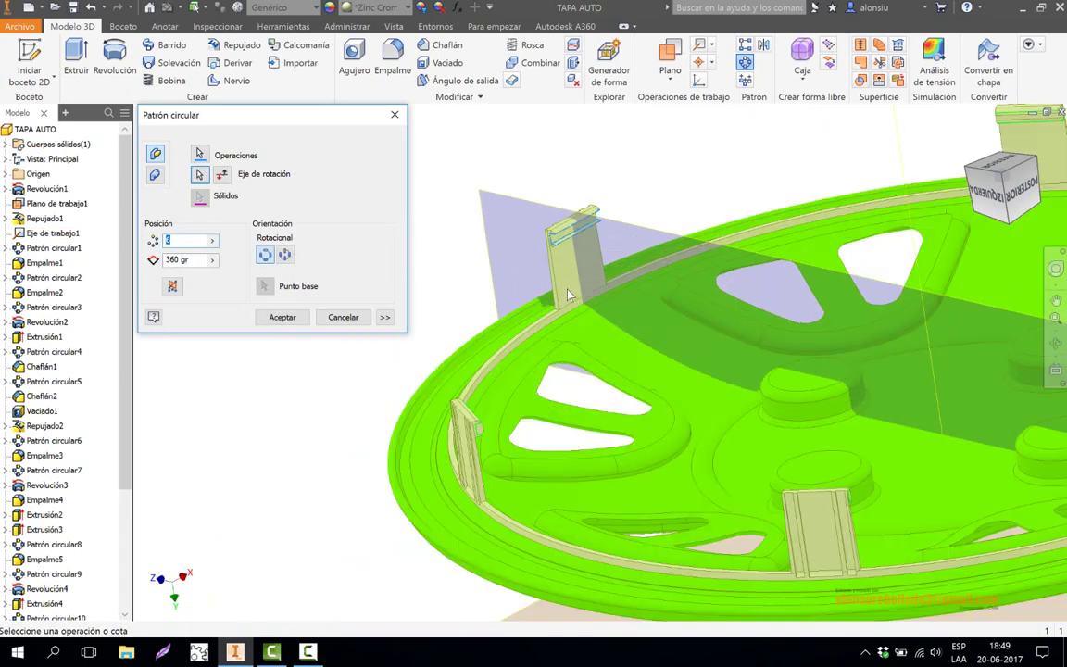
{"action": "left_click", "coordinate": [281, 317]}
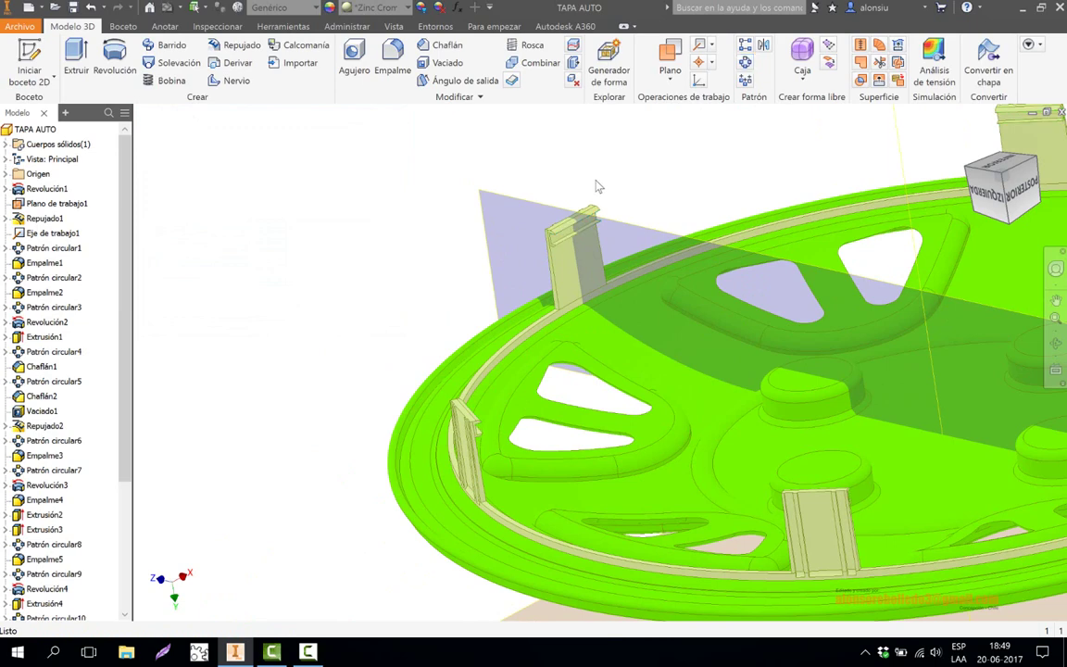
{"action": "scroll", "coordinate": [597, 185], "scroll_direction": "up", "scroll_amount": 3}
{"action": "scroll", "coordinate": [582, 190], "scroll_direction": "down", "scroll_amount": 3}
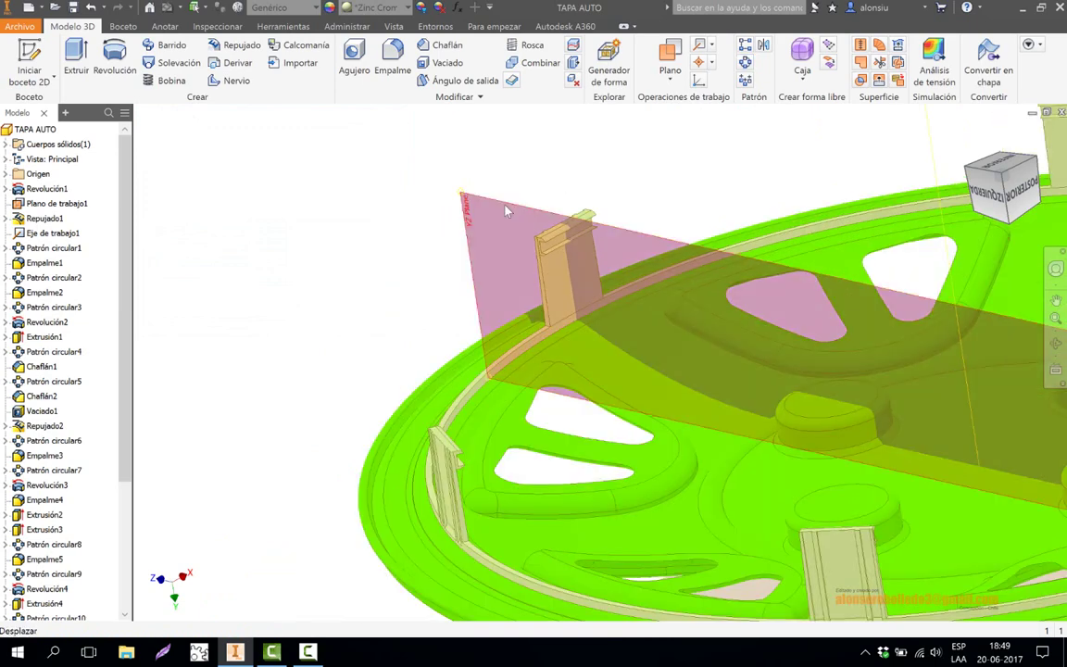